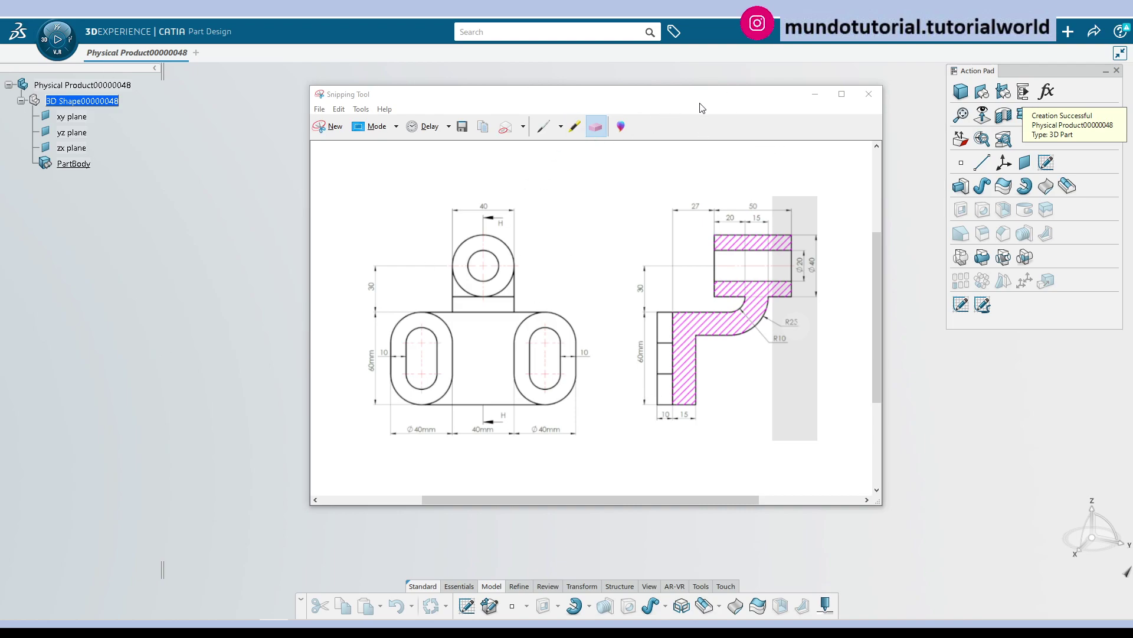
# - Open a new sketch and draw a centred rectangle around the sketch origin
pyautogui.moveTo(702, 107); pyautogui.dragTo(0, 100)
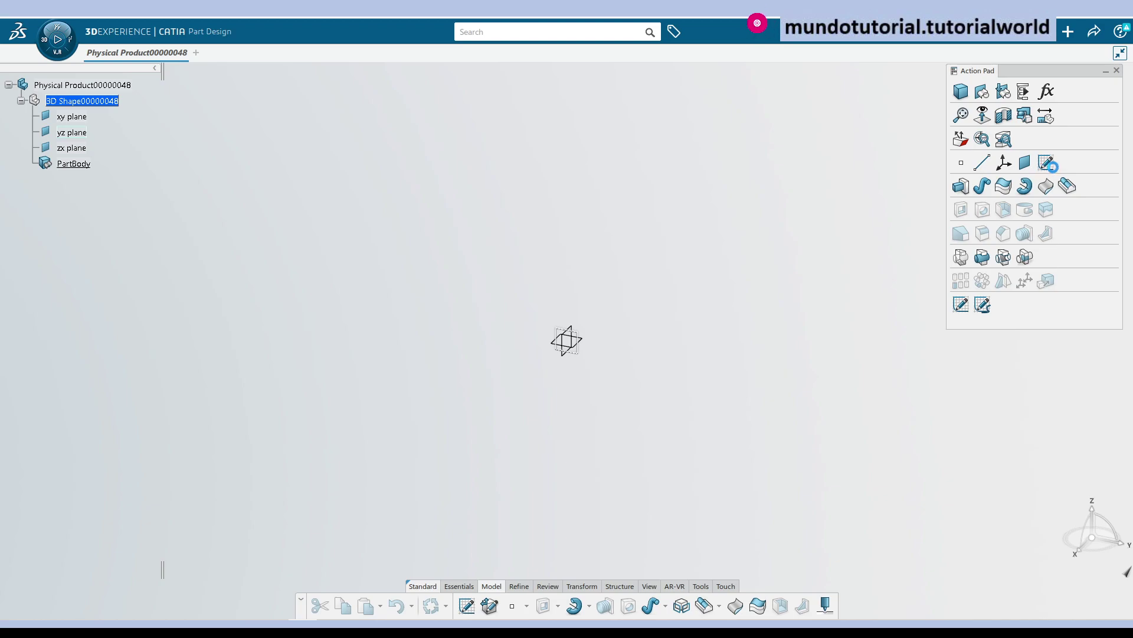
pyautogui.click(1047, 165)
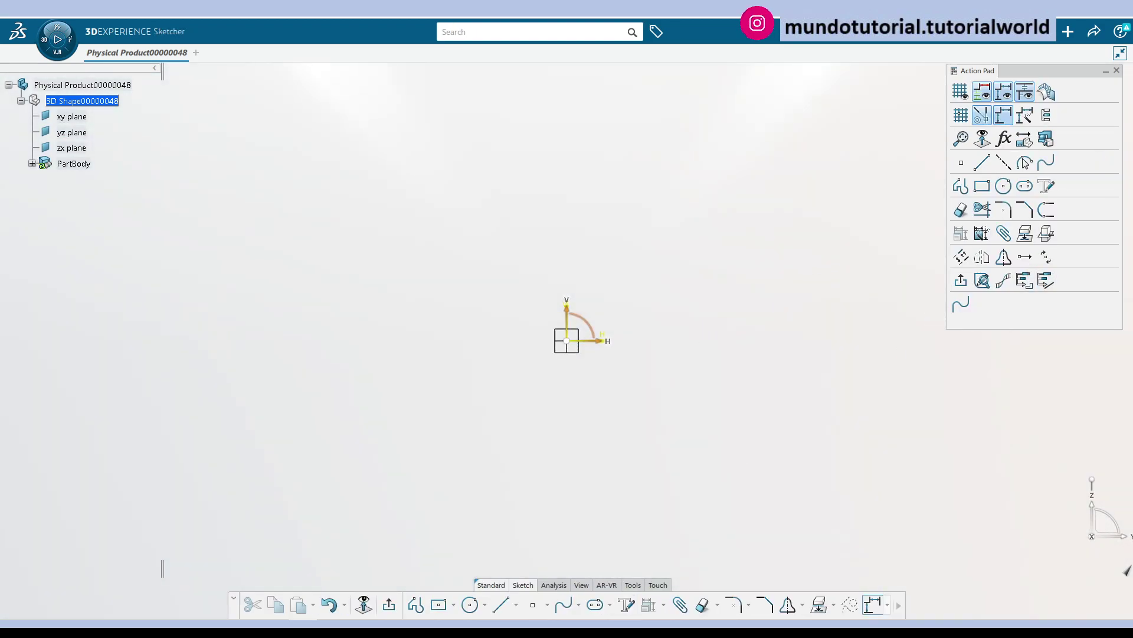
pyautogui.click(440, 605)
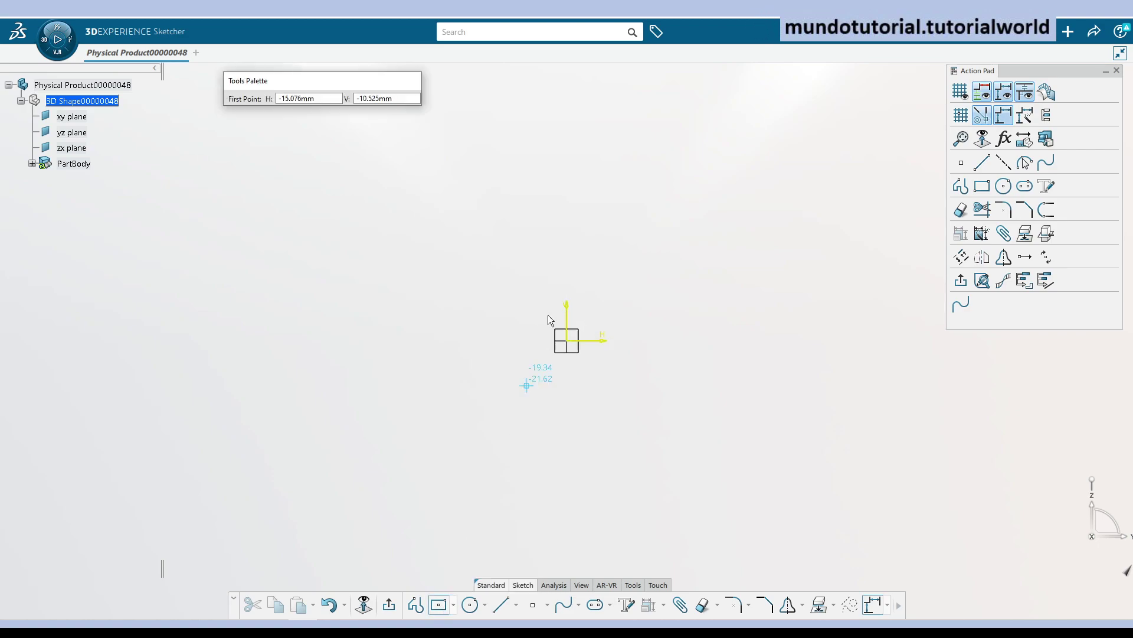
pyautogui.click(568, 341)
pyautogui.click(685, 416)
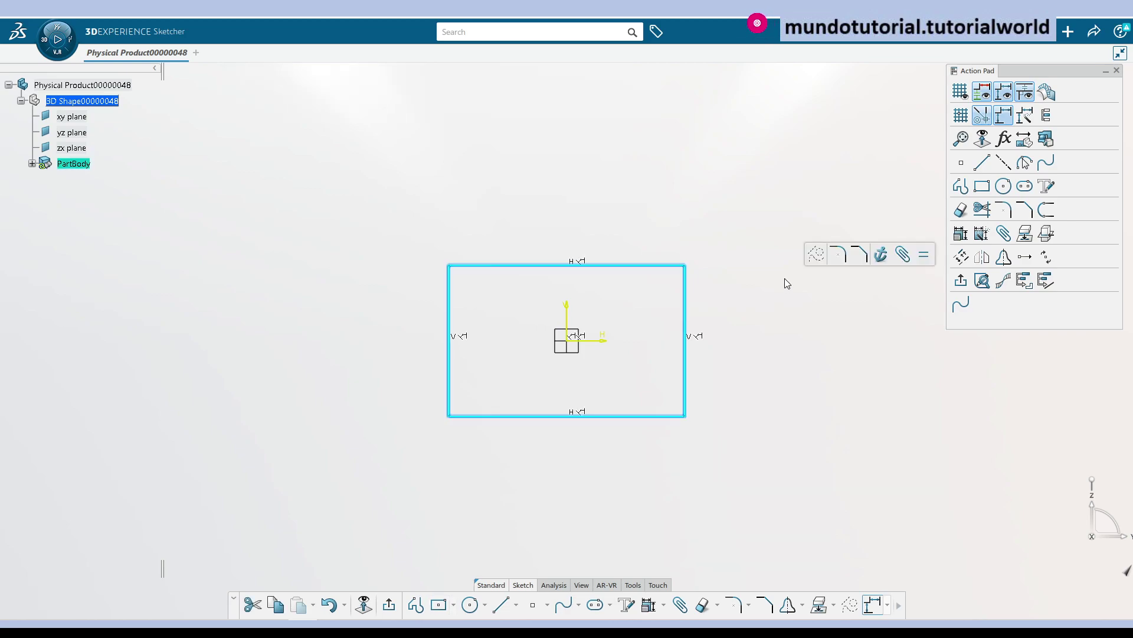
pyautogui.click(788, 284)
pyautogui.click(641, 269)
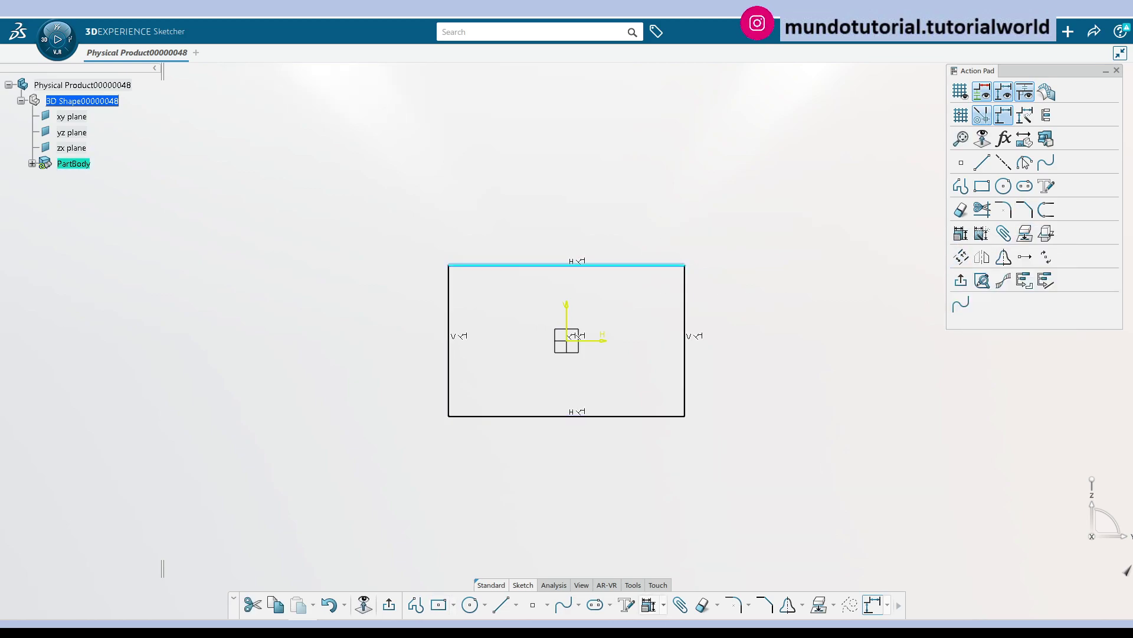
# - Dimension the rectangle's top edge to a 120 mm width
pyautogui.click(664, 605)
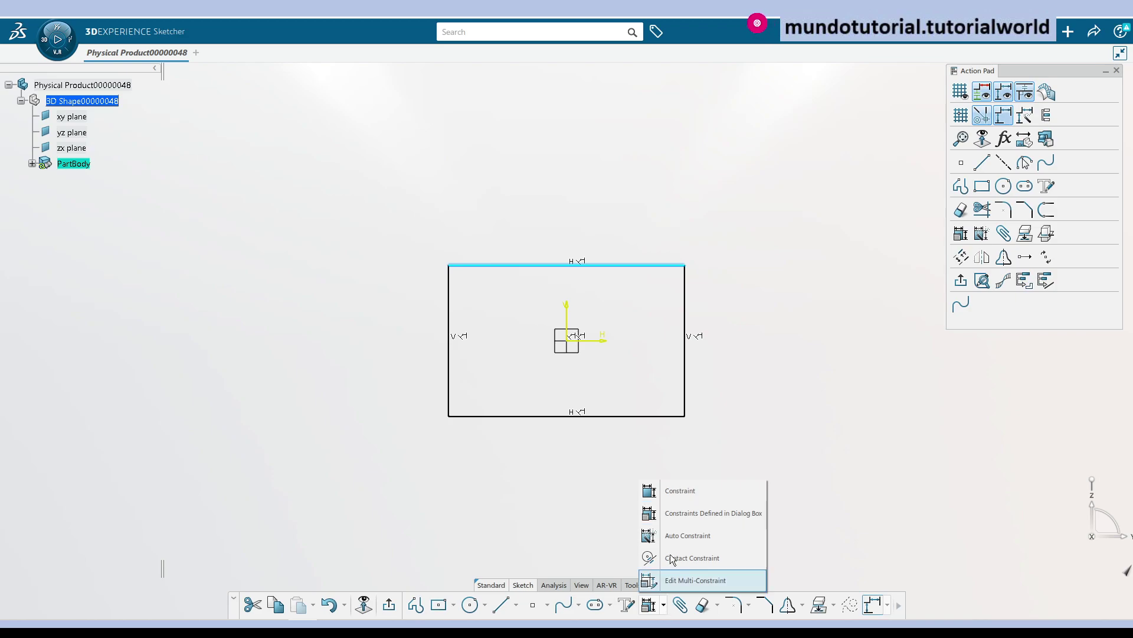
pyautogui.click(686, 493)
pyautogui.click(538, 222)
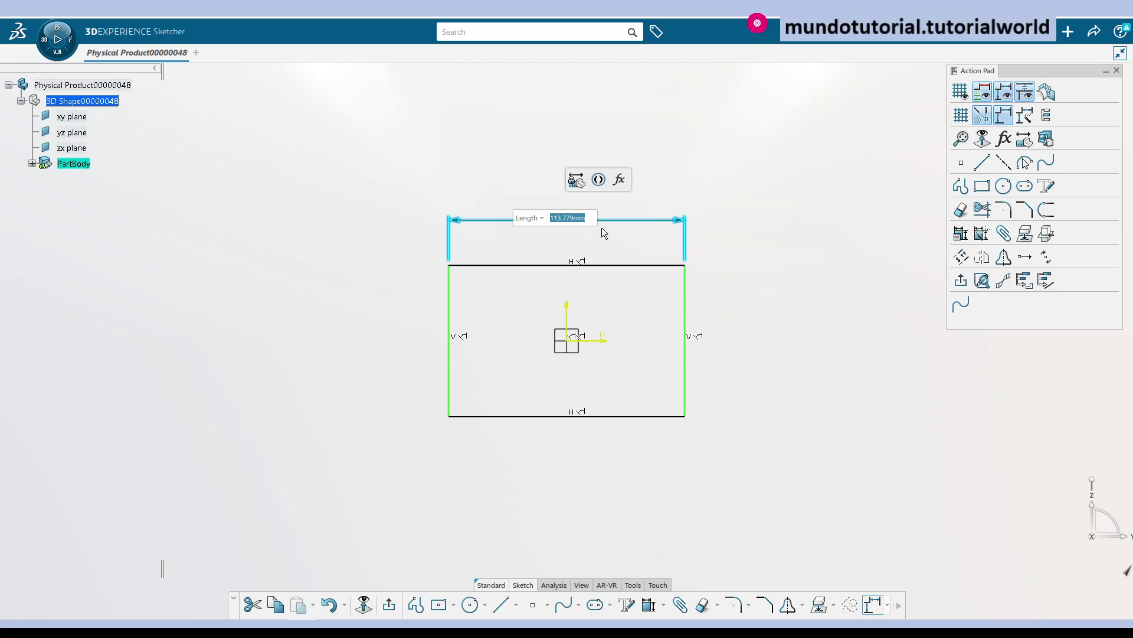
pyautogui.write('120')
pyautogui.press('Return')
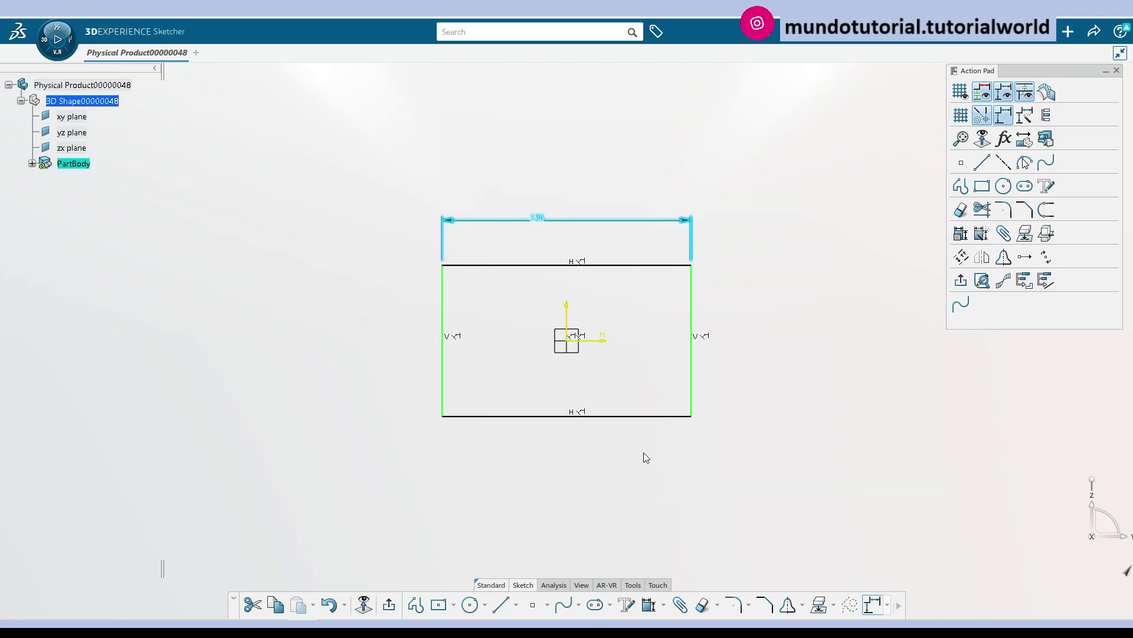
# - Dimension the rectangle's right edge to a 60 mm height
pyautogui.click(691, 378)
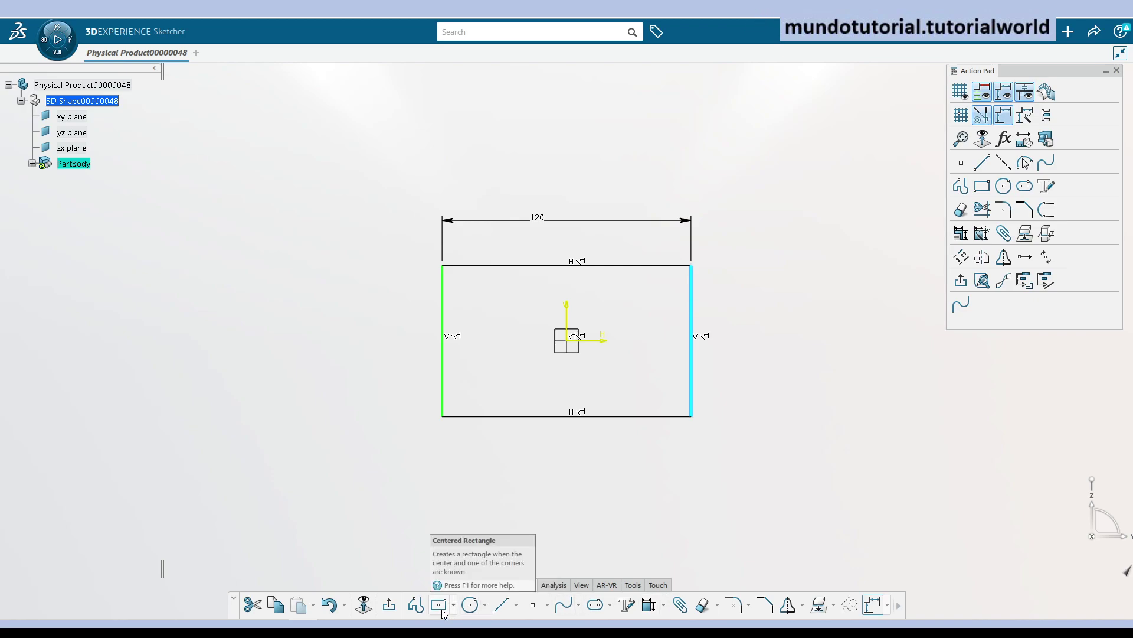
pyautogui.click(650, 604)
pyautogui.click(691, 401)
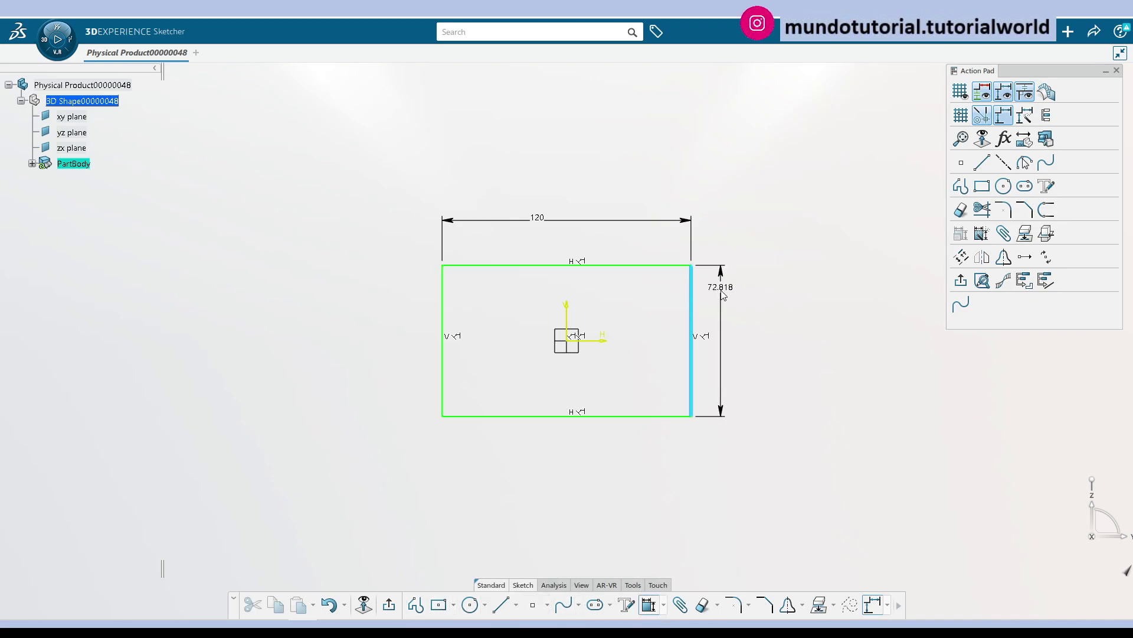
pyautogui.click(721, 330)
pyautogui.write('60')
pyautogui.press('Return')
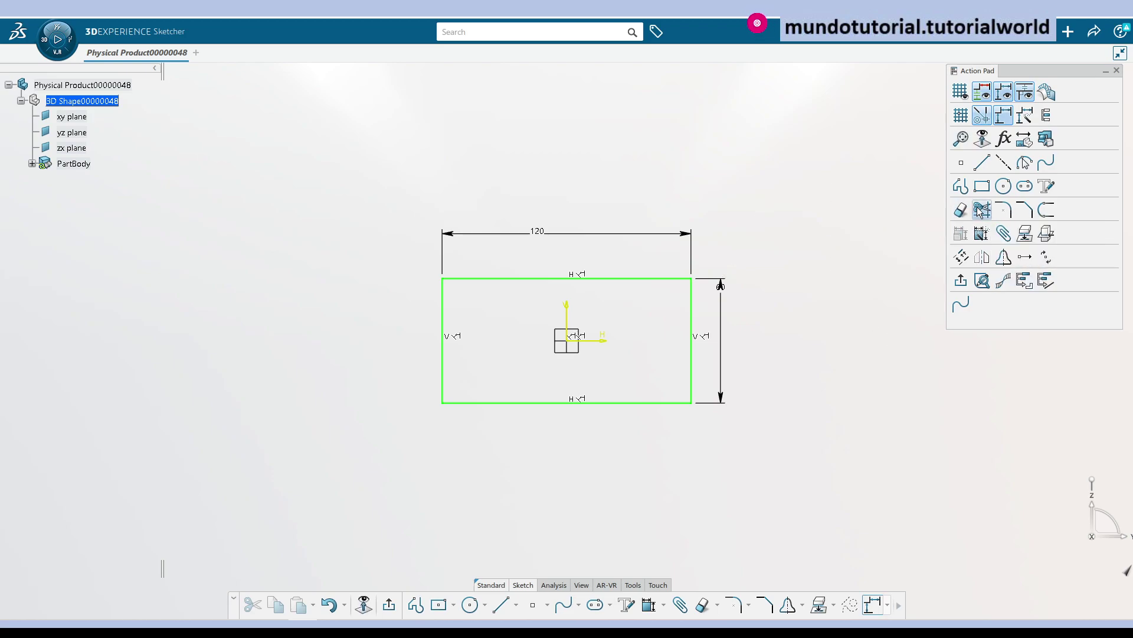
# - Exit the sketch and pad Sketch.1 into a 20 mm thick block, Pad.1
pyautogui.click(389, 605)
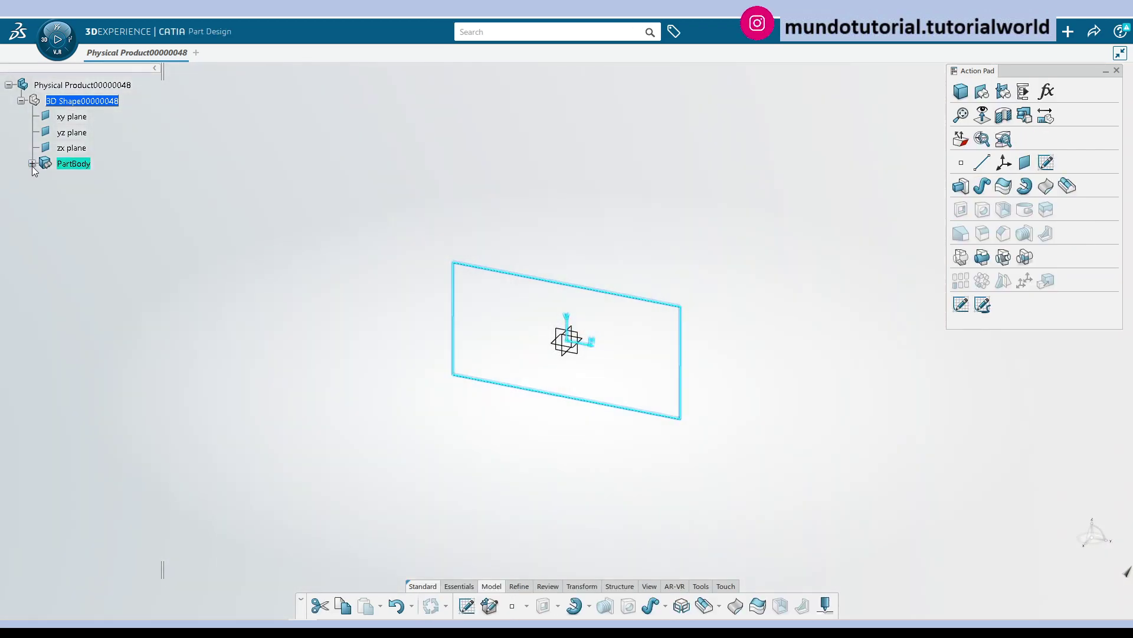
pyautogui.click(961, 188)
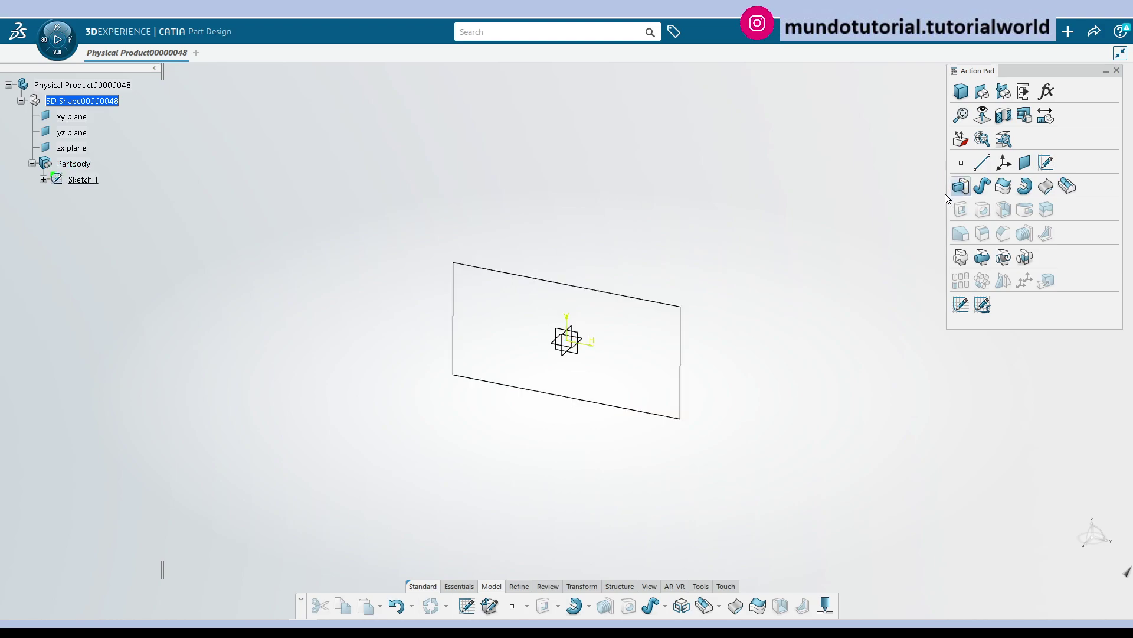
pyautogui.click(652, 303)
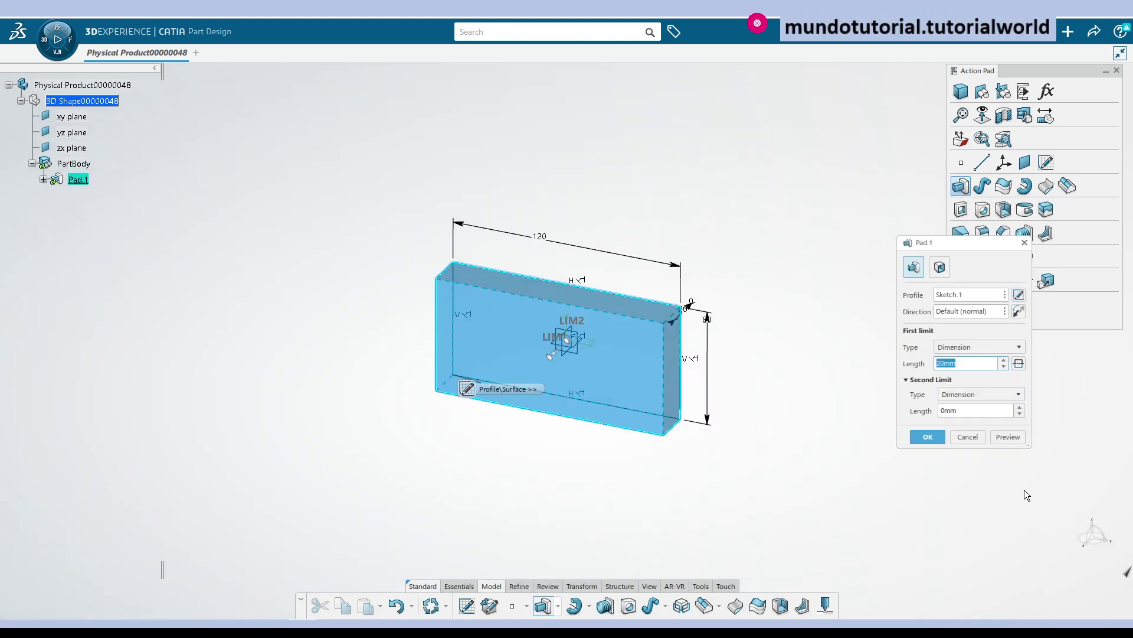
pyautogui.press('Return')
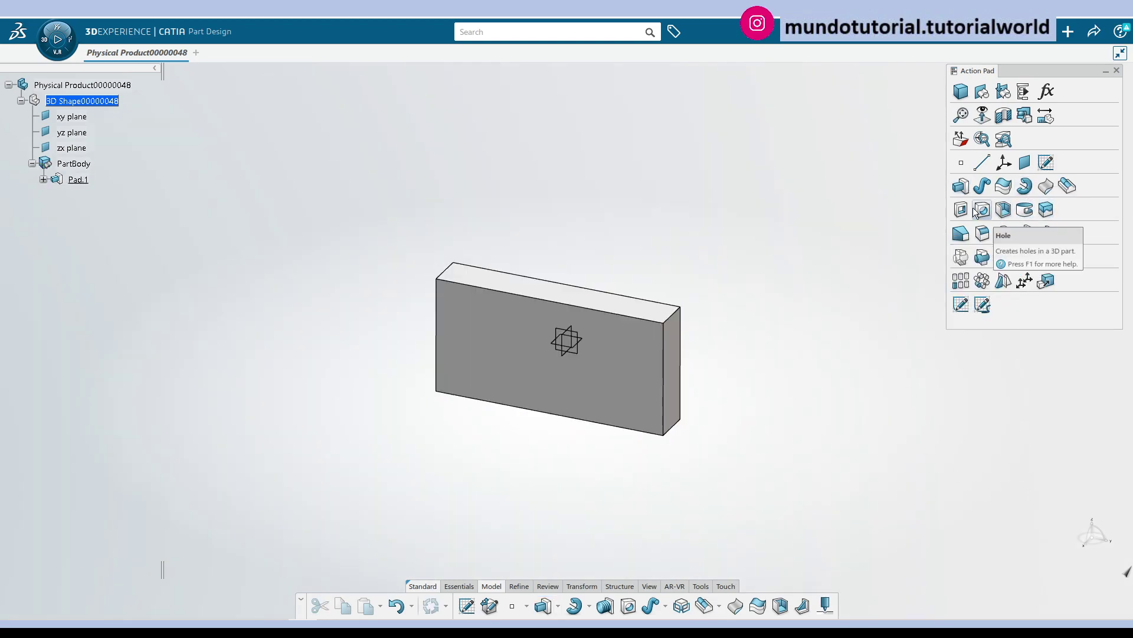
# - Fillet the four short corner edges of the block with a 10 mm radius
pyautogui.click(984, 236)
pyautogui.click(673, 314)
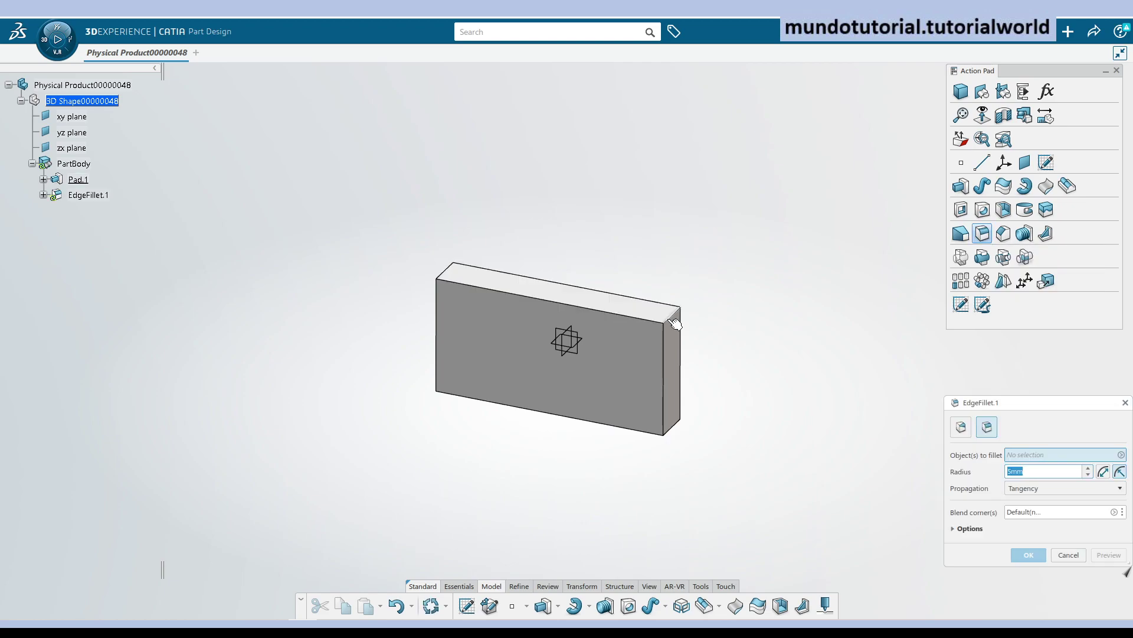
pyautogui.click(675, 429)
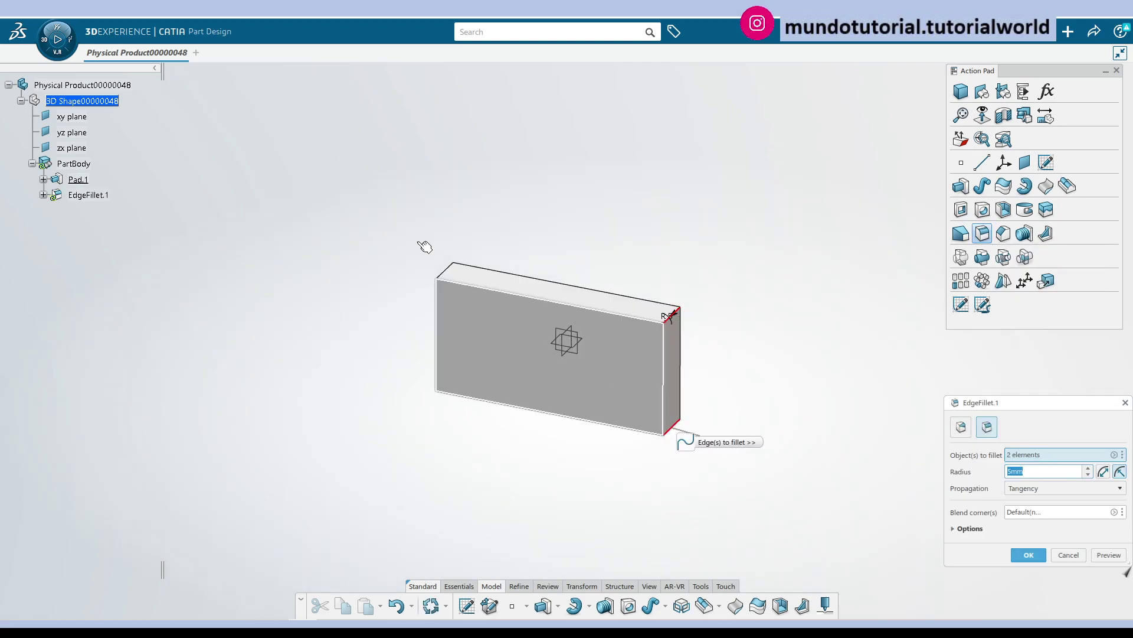
pyautogui.click(444, 270)
pyautogui.moveTo(414, 466); pyautogui.dragTo(615, 409, button='middle')
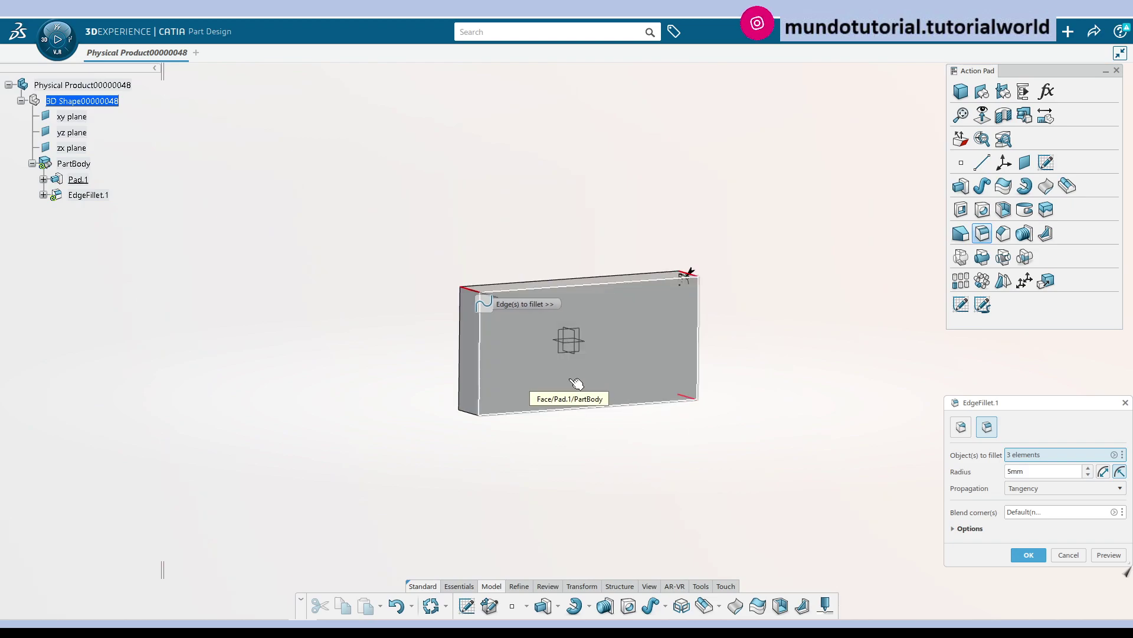
pyautogui.click(469, 412)
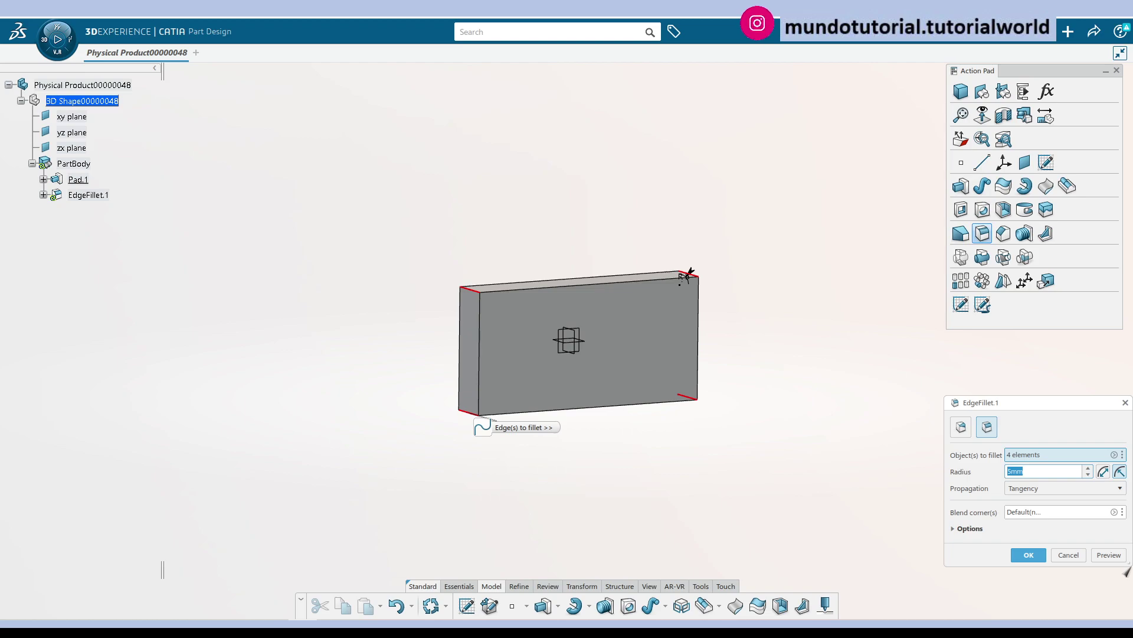
pyautogui.write('10')
pyautogui.press('Return')
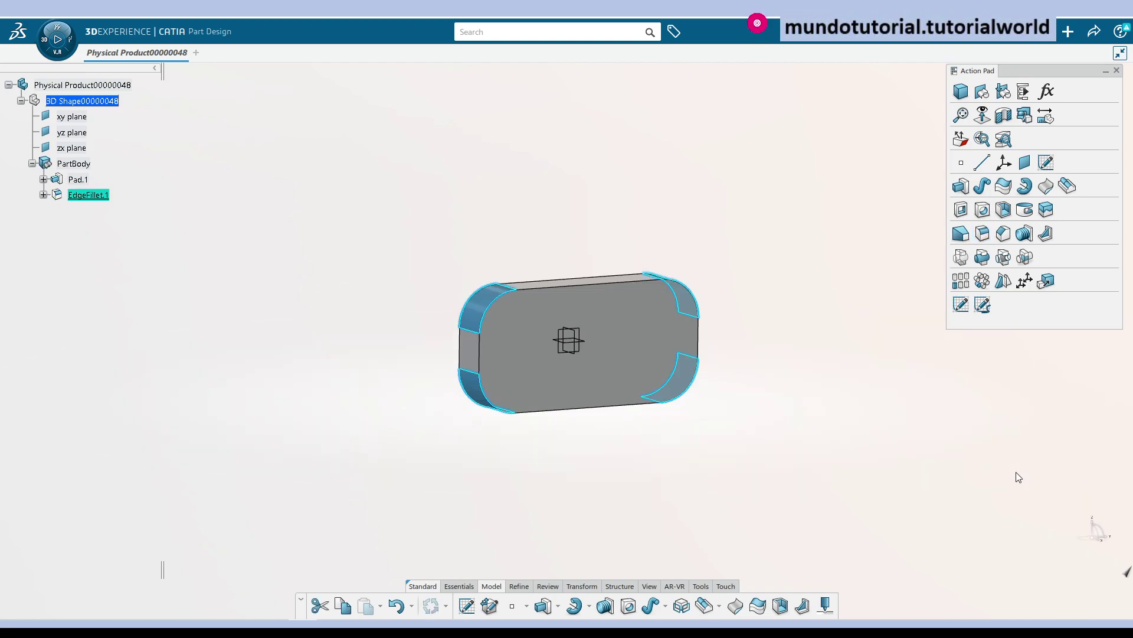
# - Start a sketch on the plate's large flat face and zoom in on its rounded end
pyautogui.moveTo(877, 437)
pyautogui.mouseDown(button='middle')
pyautogui.moveTo(618, 419)
pyautogui.moveTo(579, 471)
pyautogui.moveTo(593, 413)
pyautogui.mouseUp(button='middle')
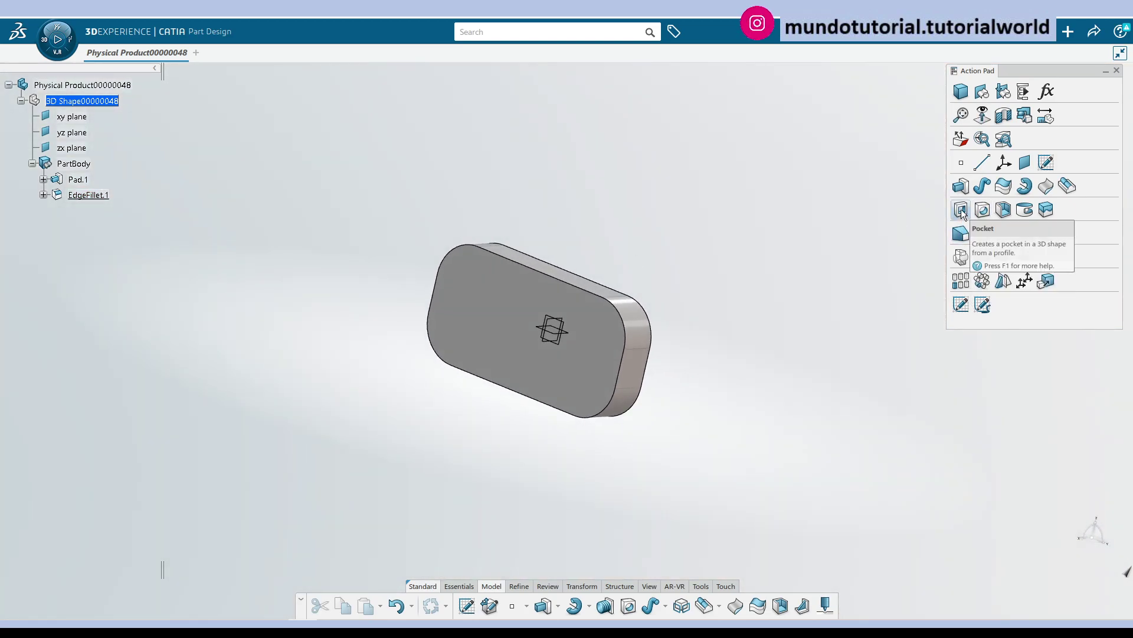
pyautogui.click(1046, 163)
pyautogui.click(558, 272)
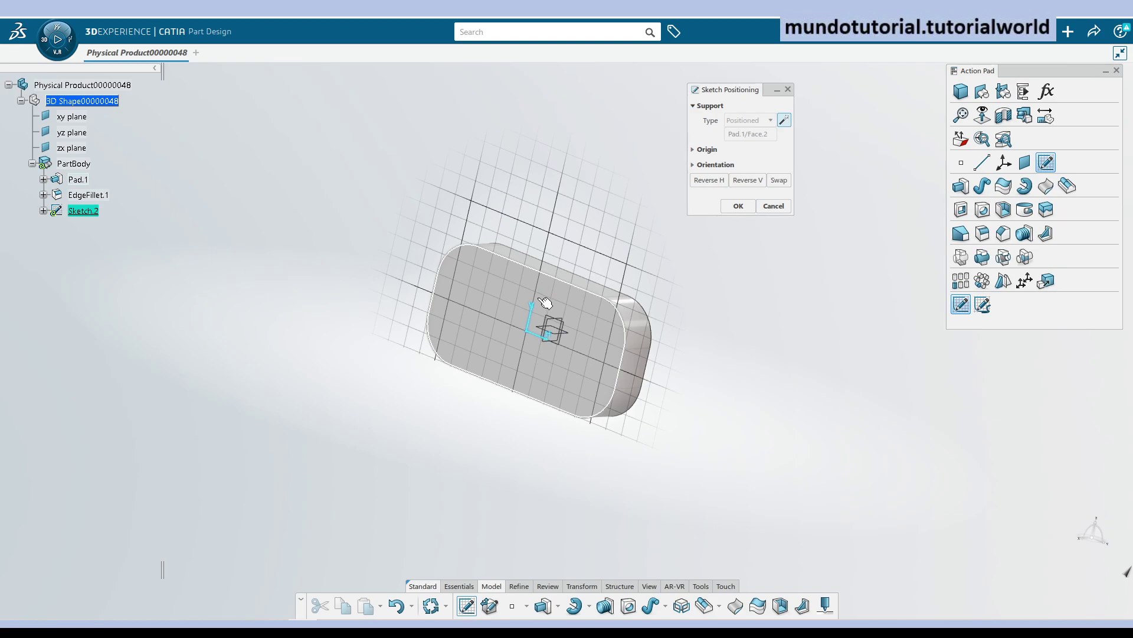
pyautogui.moveTo(901, 350)
pyautogui.mouseDown(button='middle')
pyautogui.moveTo(767, 349)
pyautogui.moveTo(549, 298)
pyautogui.mouseUp(button='middle')
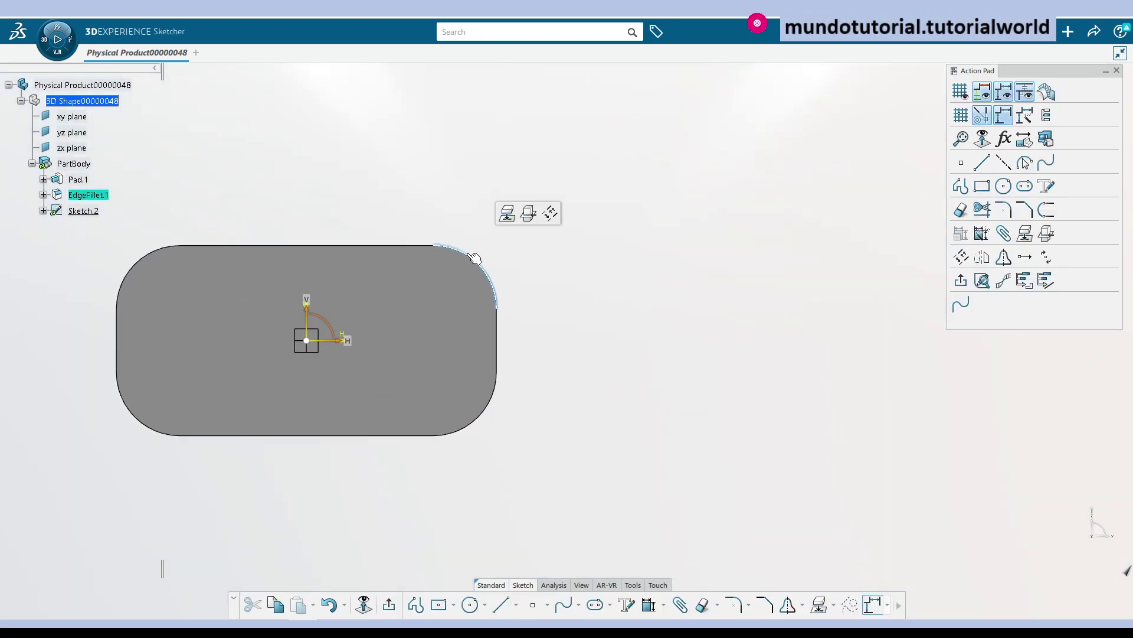
pyautogui.moveTo(502, 400)
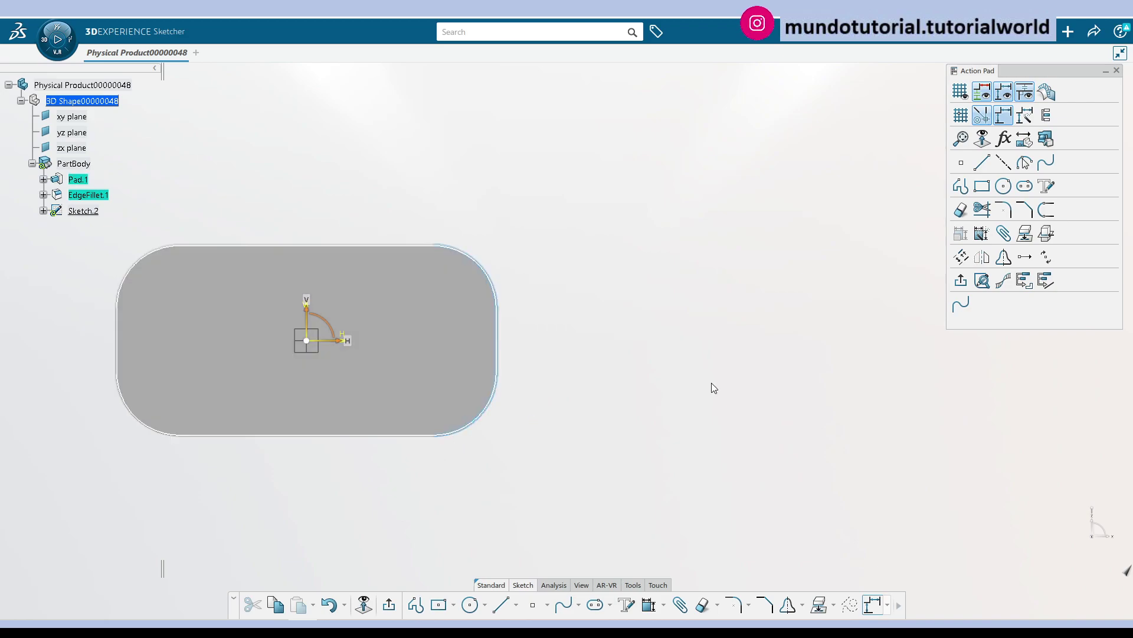
# - Project the lower-right fillet arc and the plate's right end edge into the sketch
pyautogui.click(818, 604)
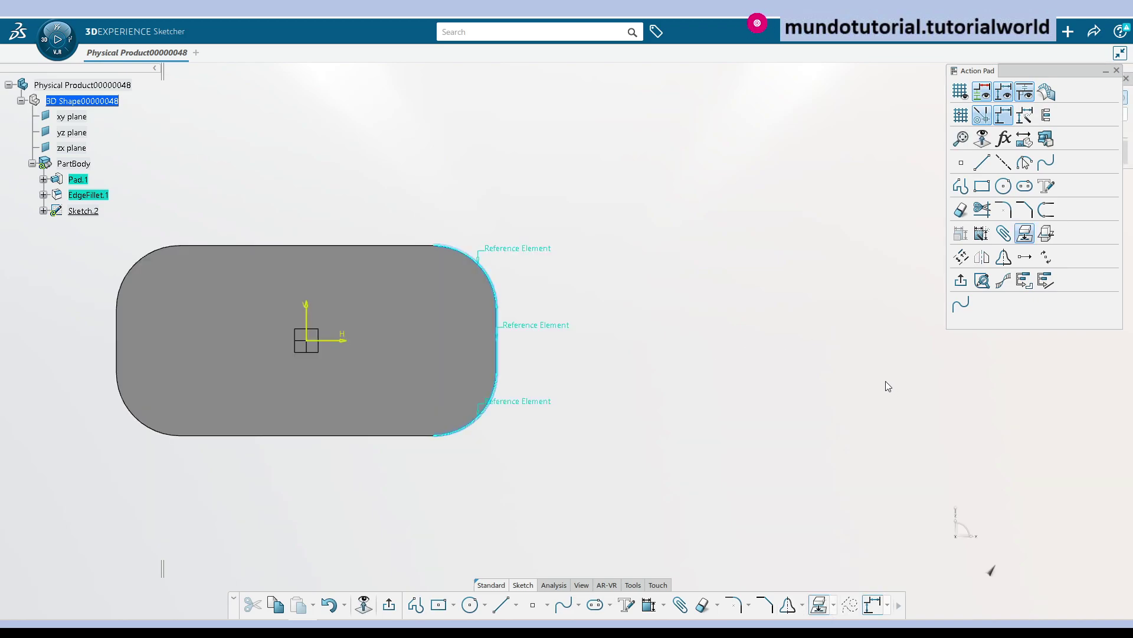
pyautogui.click(506, 341)
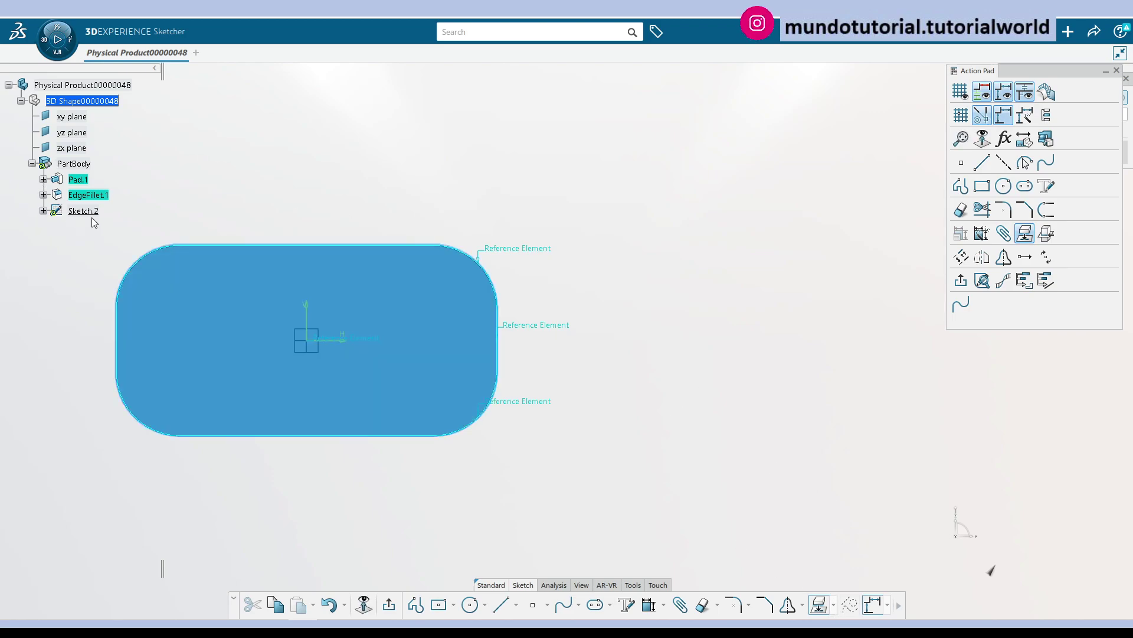
pyautogui.click(667, 341)
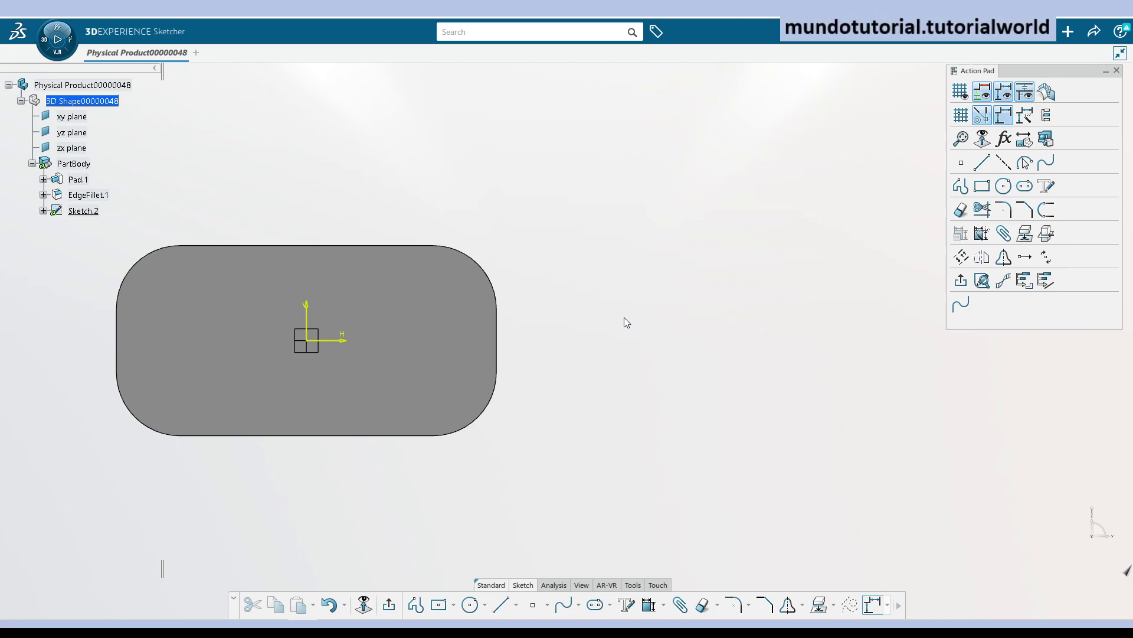
pyautogui.click(481, 419)
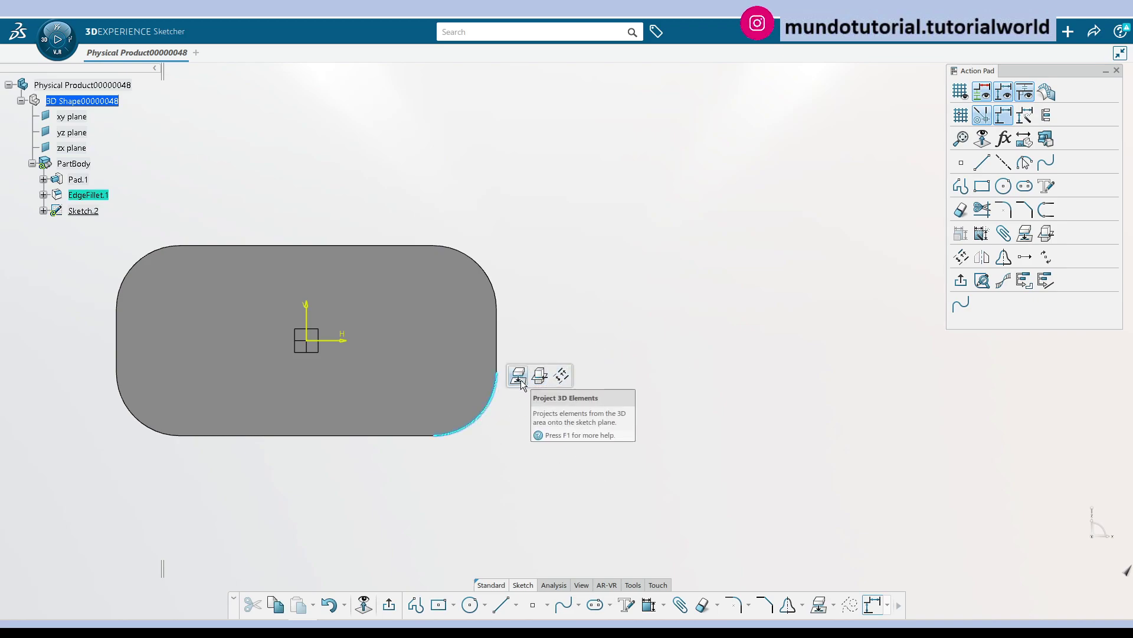
pyautogui.click(512, 321)
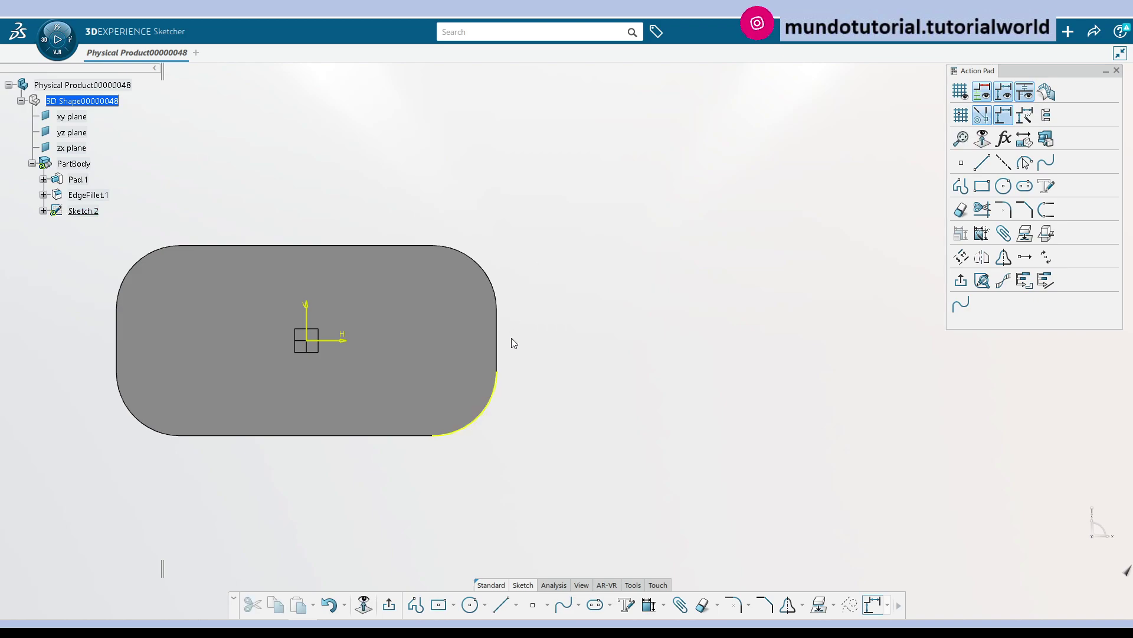
pyautogui.click(497, 295)
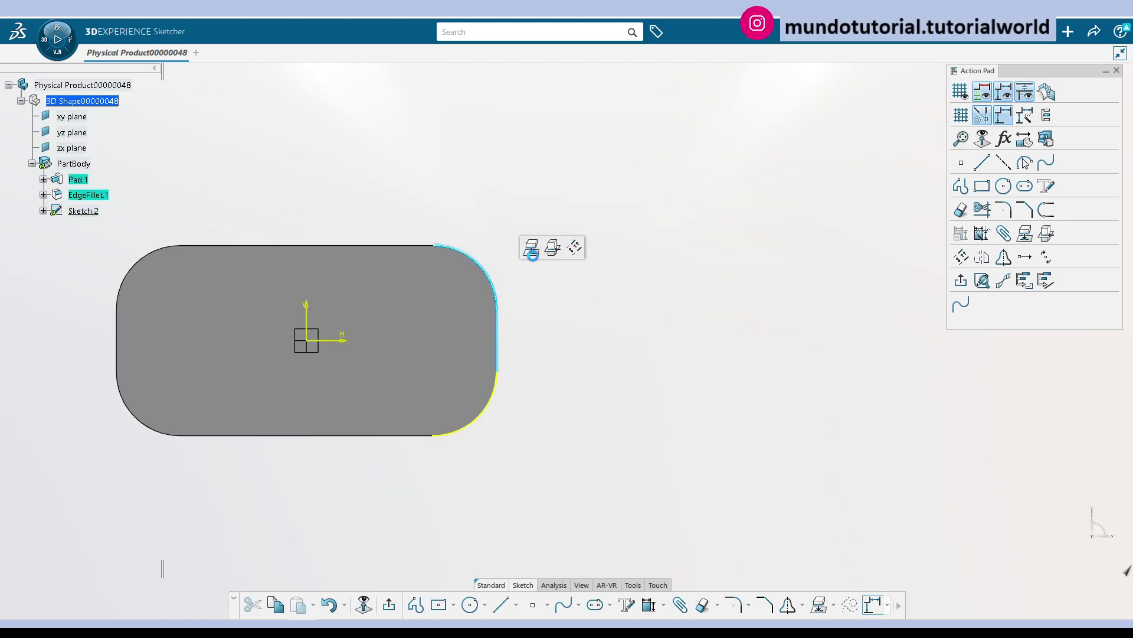
pyautogui.click(533, 248)
# - Draw a vertical line from the top corner to the bottom edge as construction geometry
pyautogui.click(501, 604)
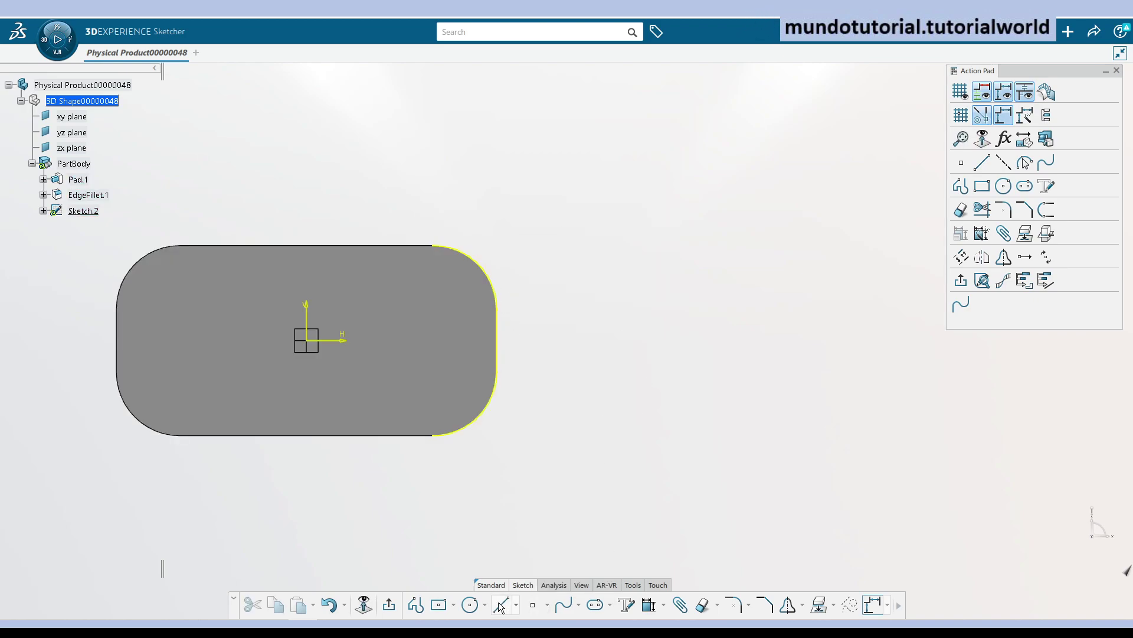
pyautogui.click(435, 245)
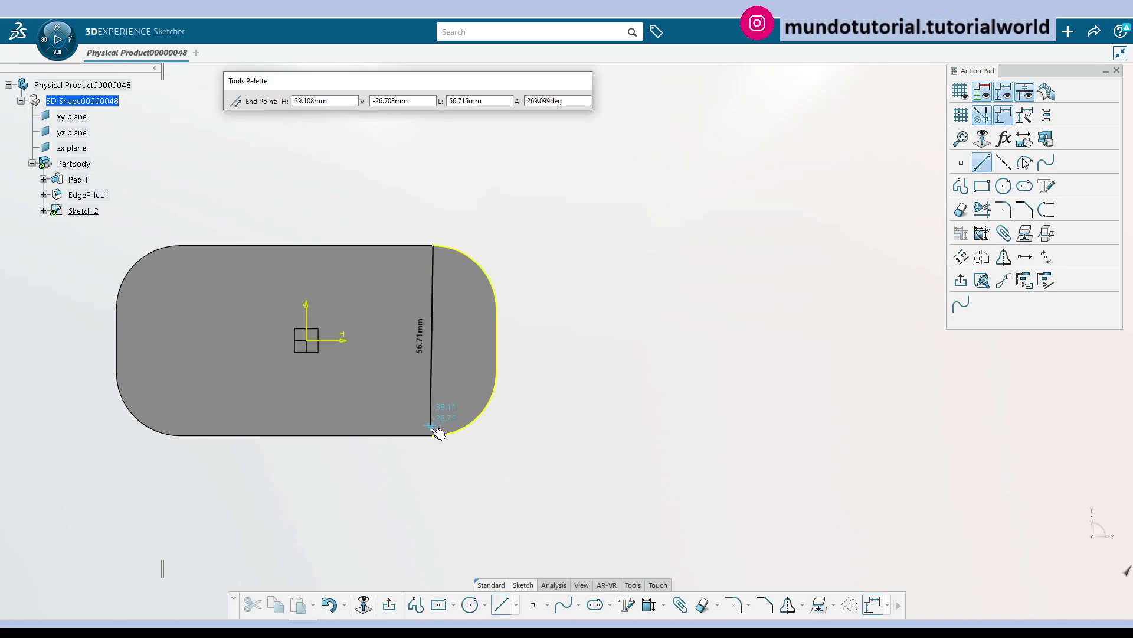
pyautogui.click(435, 434)
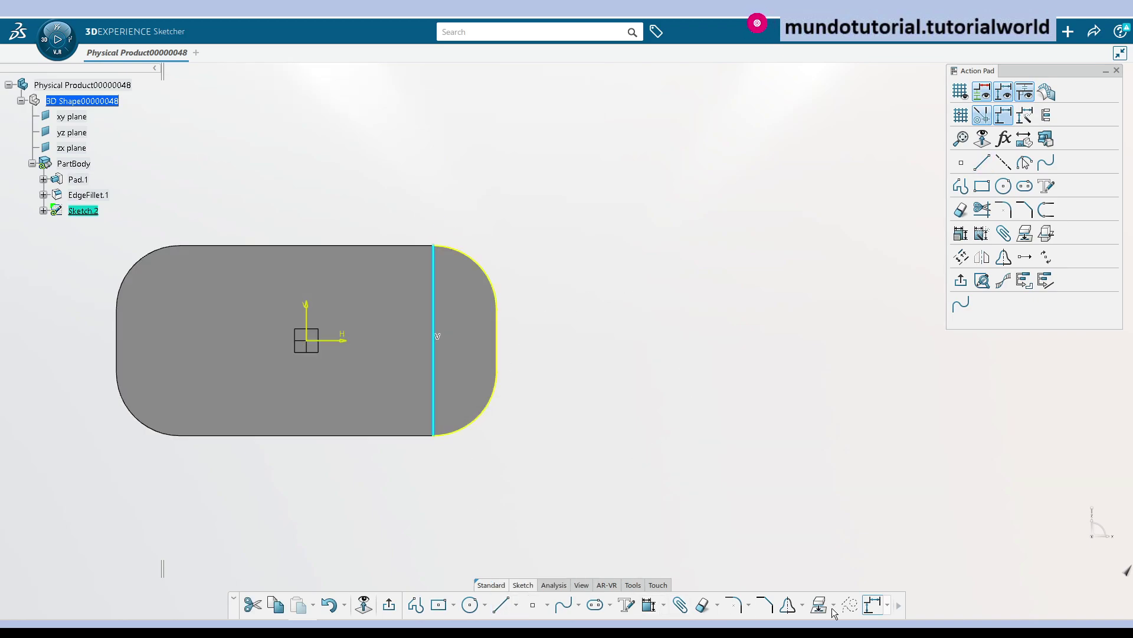
pyautogui.click(850, 604)
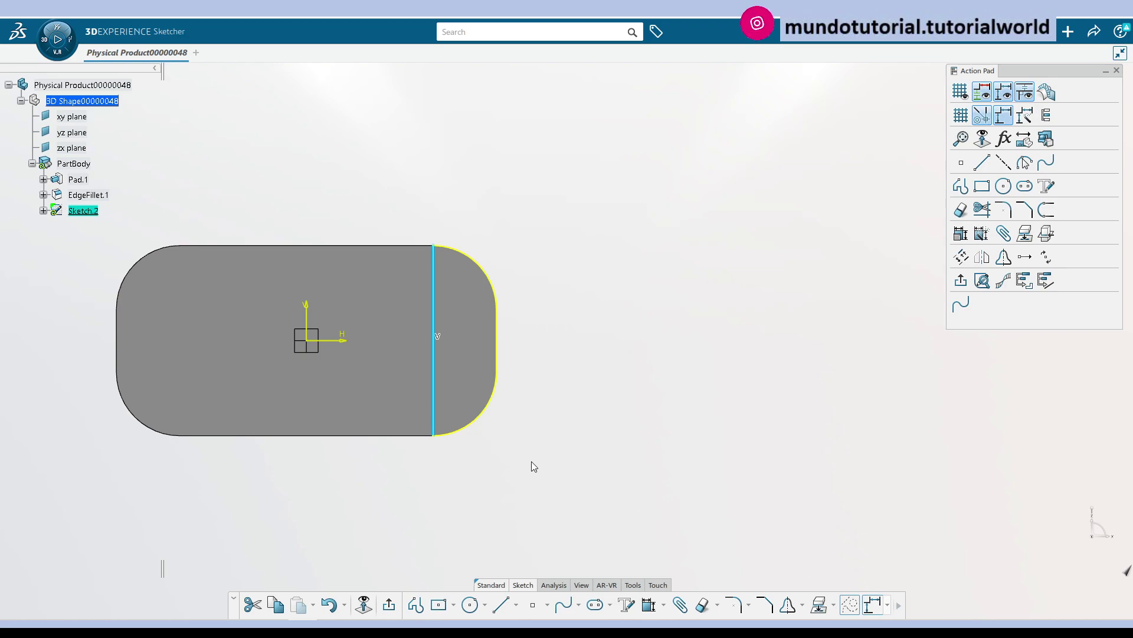
pyautogui.click(655, 384)
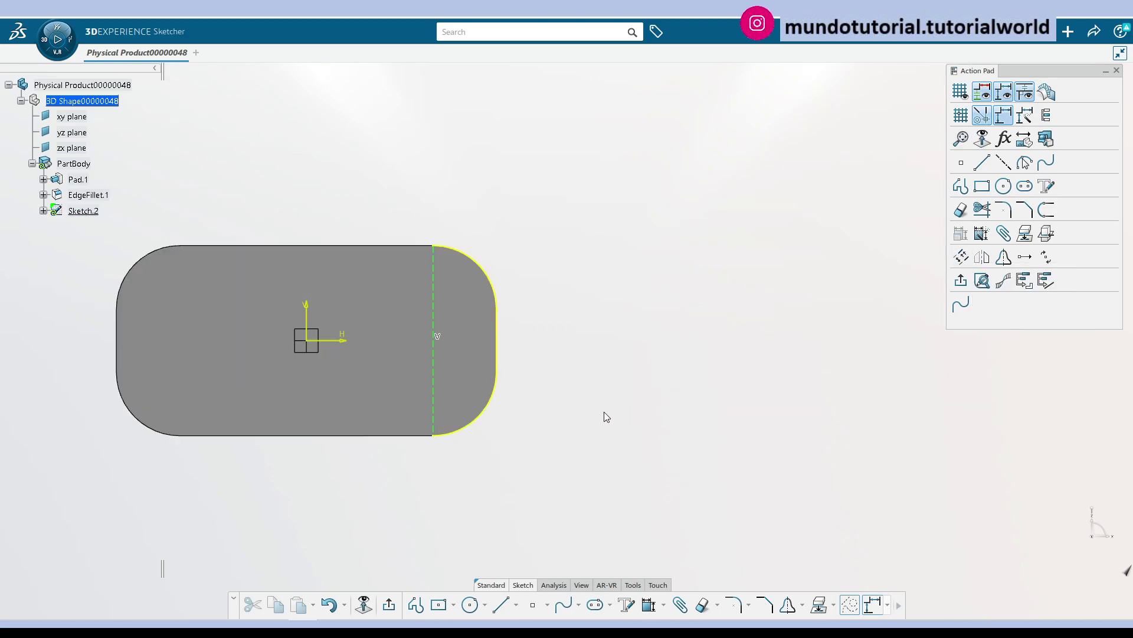
# - Mirror the right-end arcs and edges about the dashed axis and exit the sketch
pyautogui.click(491, 414)
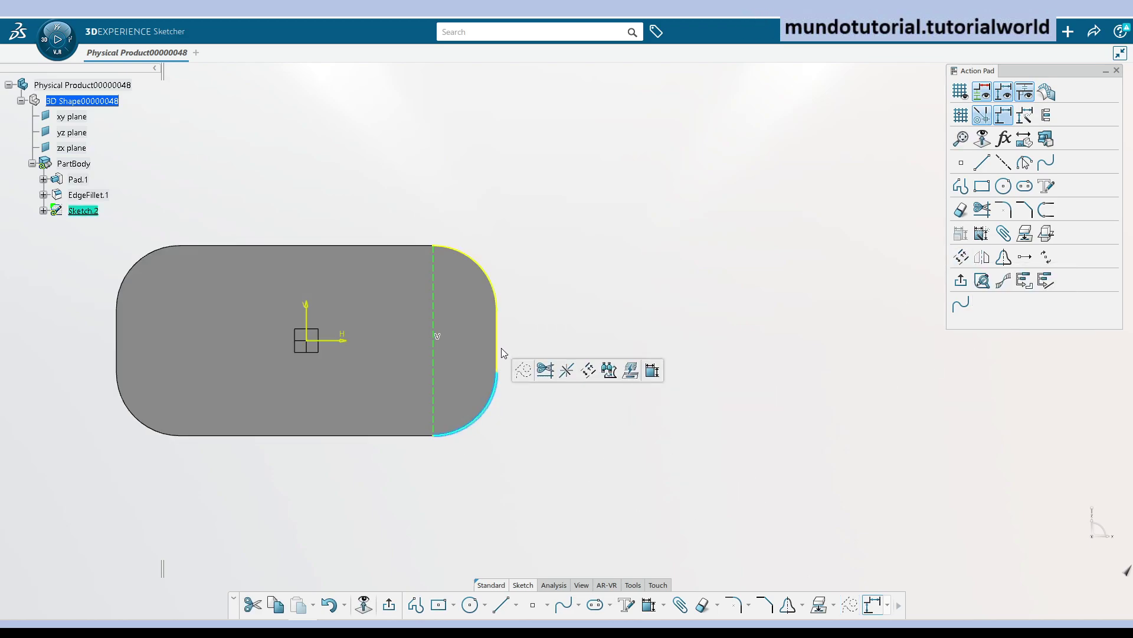
pyautogui.keyDown('ctrl'); pyautogui.click(496, 353); pyautogui.keyUp('ctrl')
pyautogui.keyDown('ctrl'); pyautogui.click(501, 285); pyautogui.keyUp('ctrl')
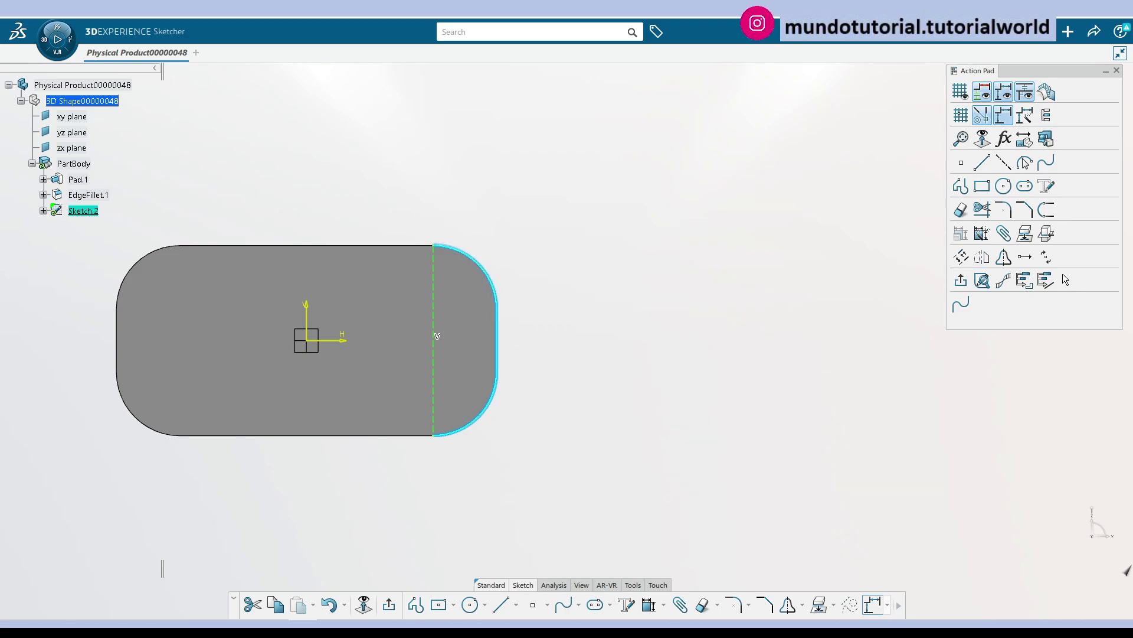
pyautogui.click(1004, 258)
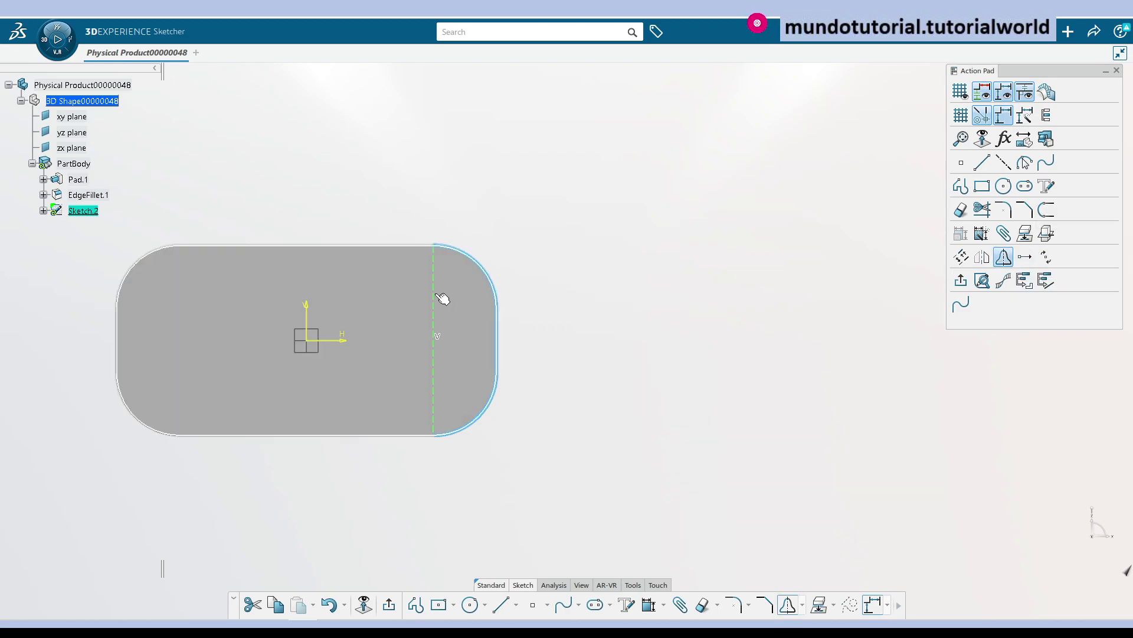
pyautogui.click(434, 297)
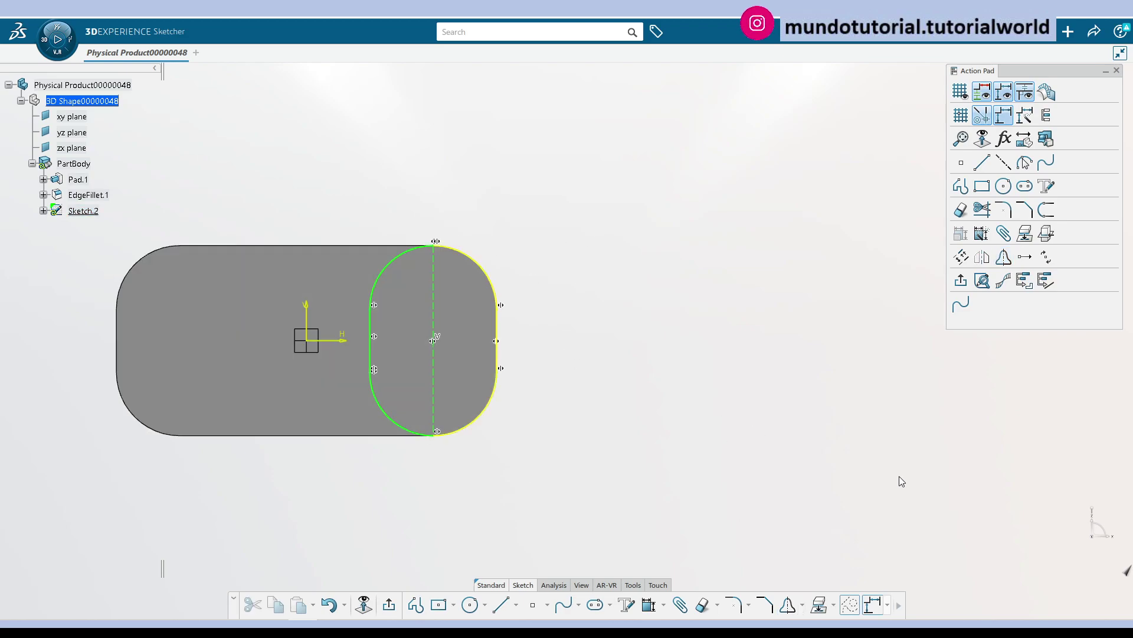
pyautogui.click(389, 604)
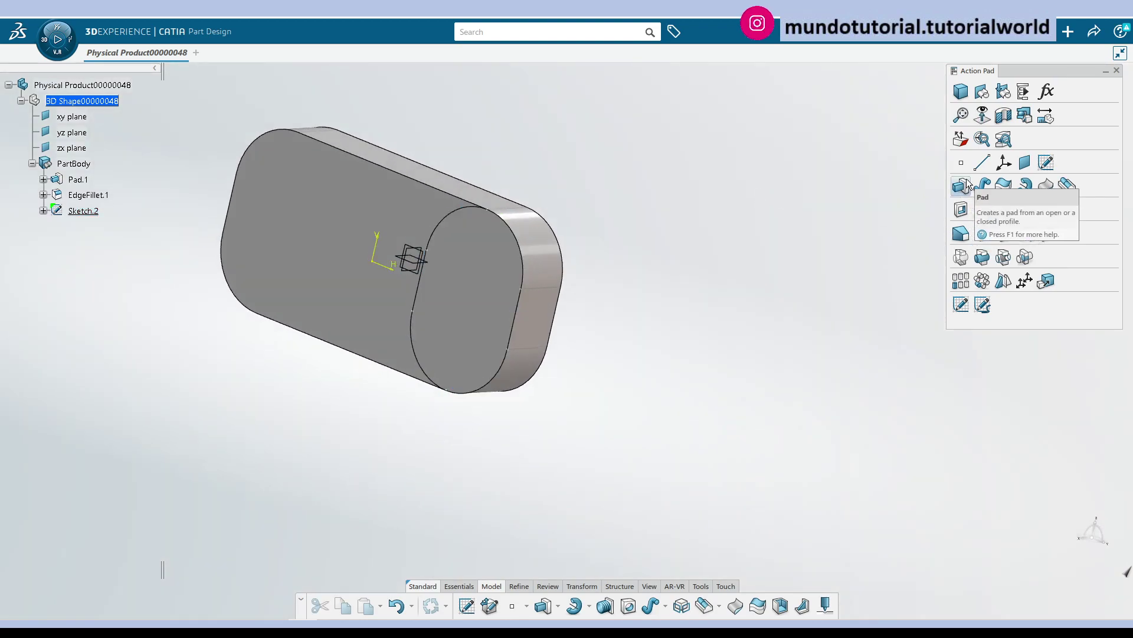
# - Pad the slot sketch 10 mm to form the Pad.2 boss
pyautogui.click(961, 186)
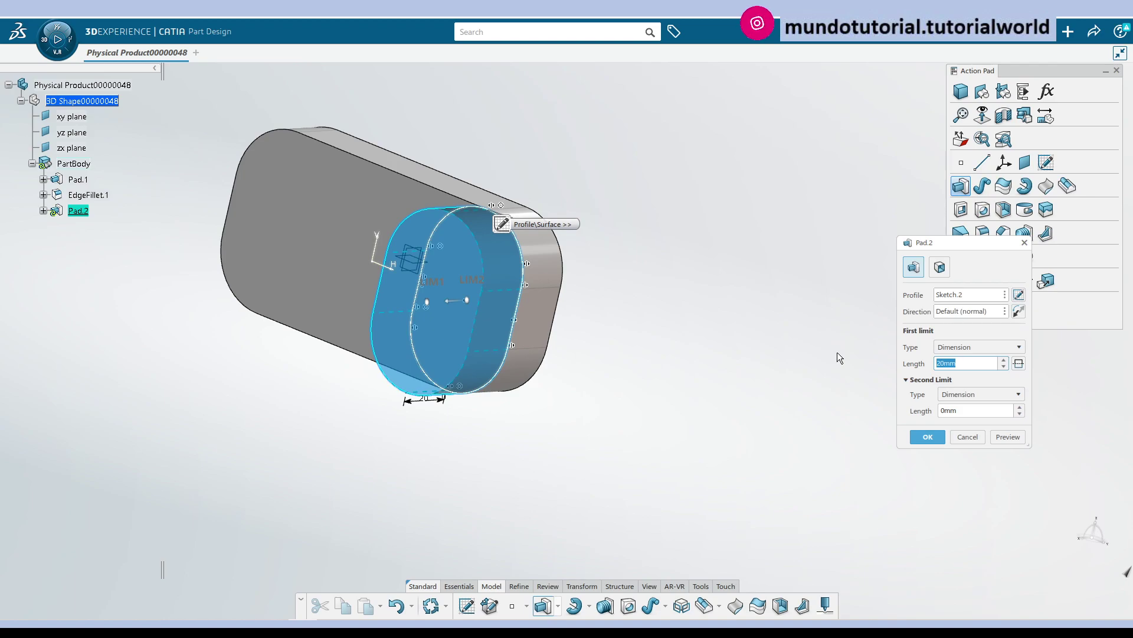
pyautogui.write('10')
pyautogui.press('Return')
pyautogui.click(769, 278)
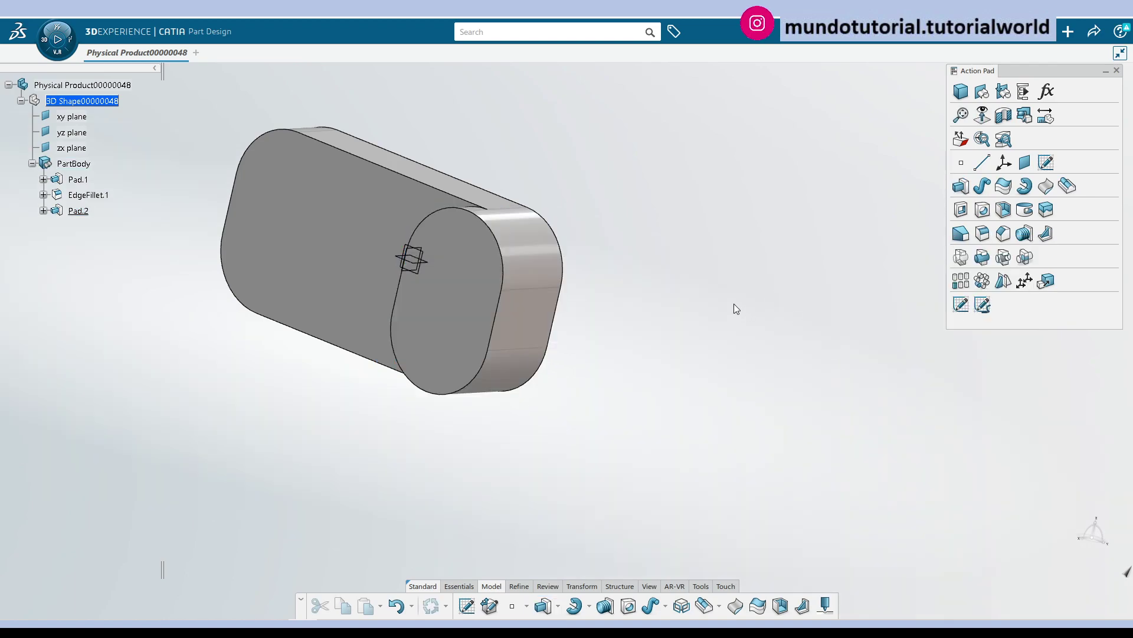
# - Start Sketch.3 on the boss end face and project the face outline into it
pyautogui.click(1045, 162)
pyautogui.click(467, 285)
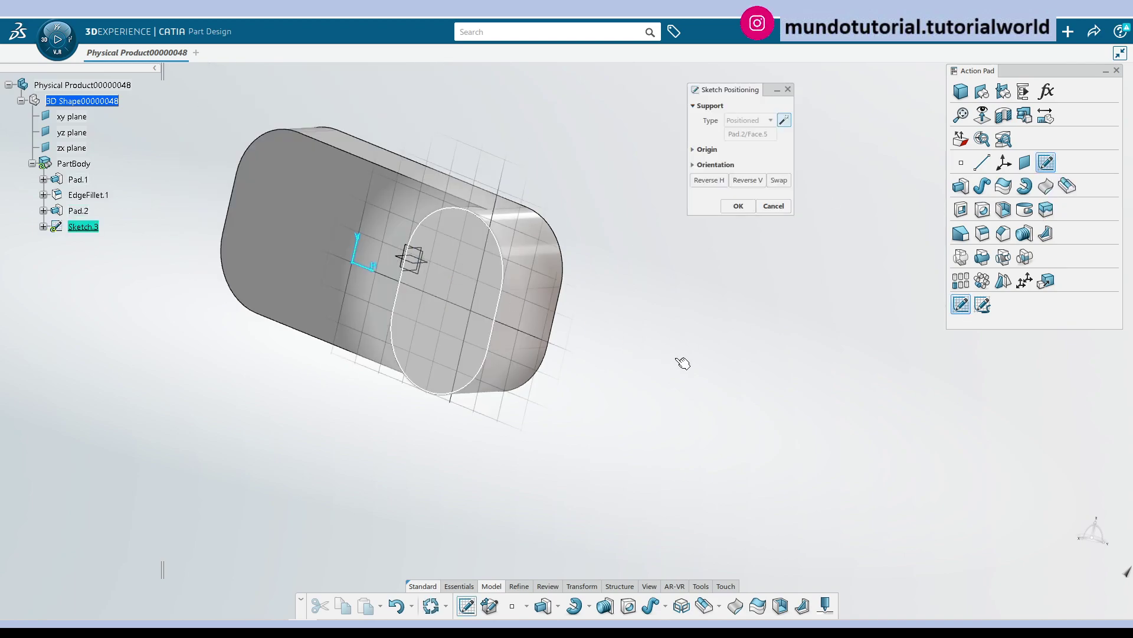
pyautogui.press('Return')
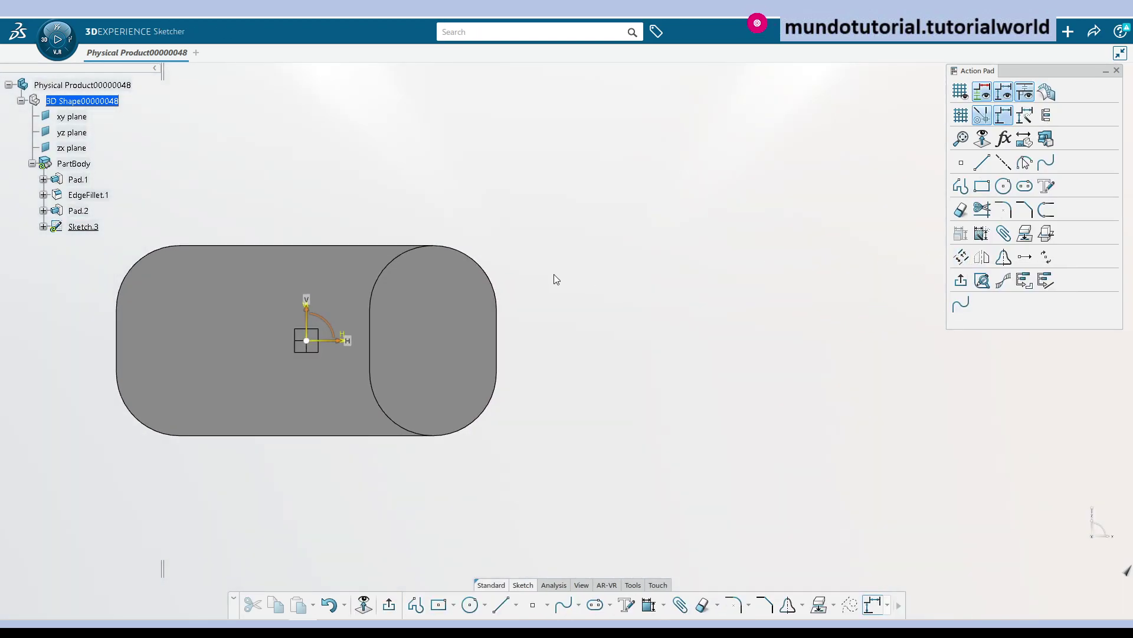
pyautogui.click(487, 268)
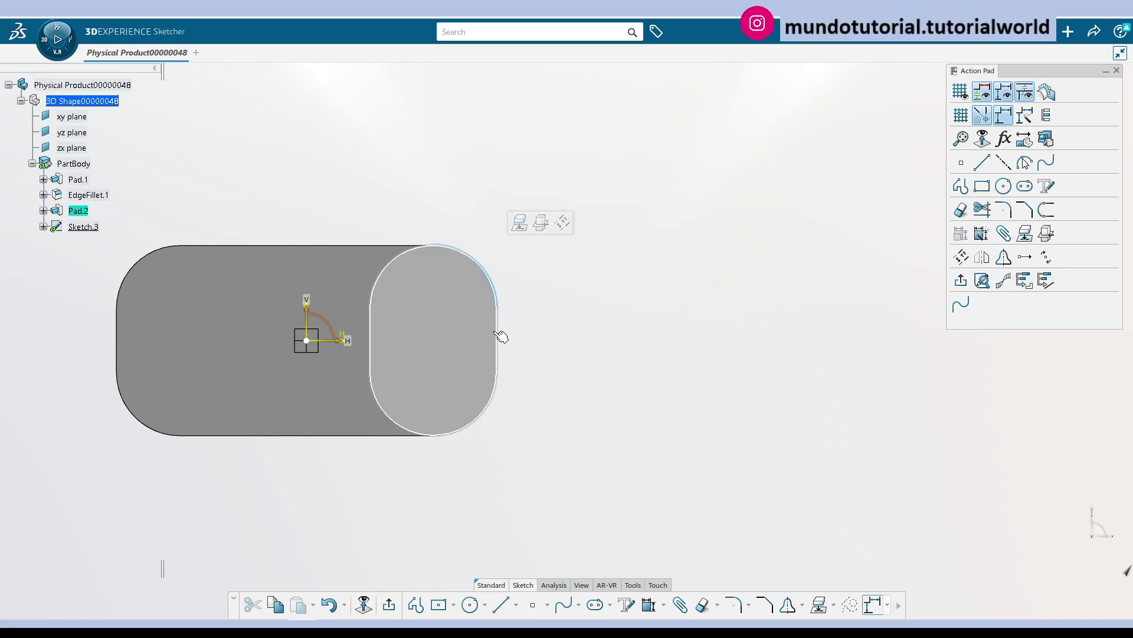
pyautogui.click(499, 337)
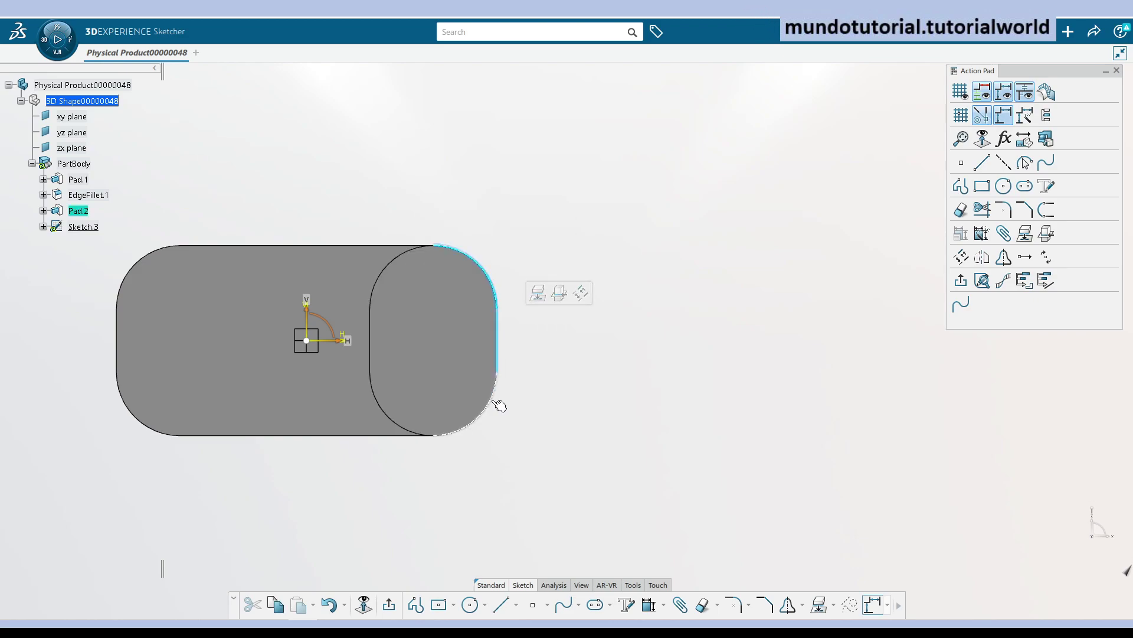
pyautogui.click(440, 316)
pyautogui.click(479, 278)
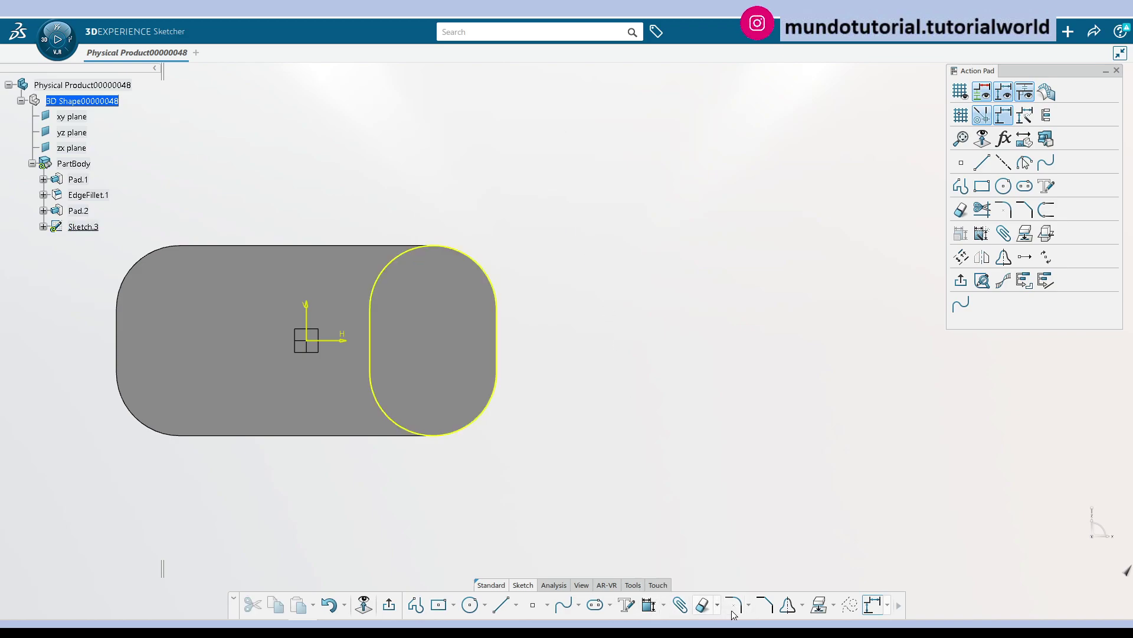
# - Offset the outline inward by -10 and make the outer outline construction geometry
pyautogui.click(489, 417)
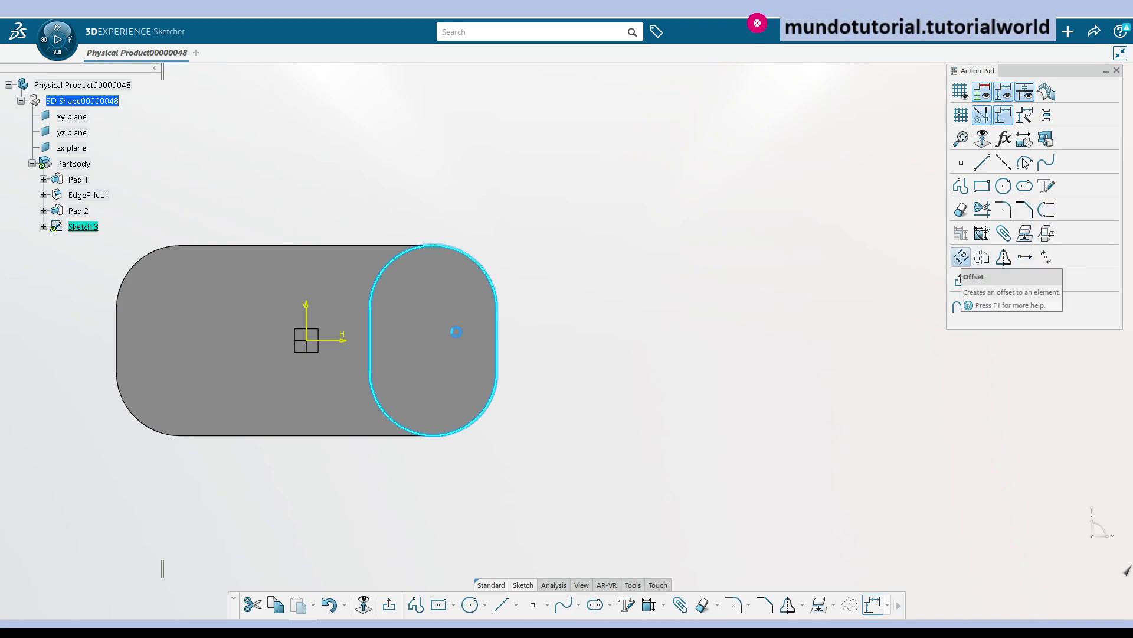
pyautogui.click(468, 337)
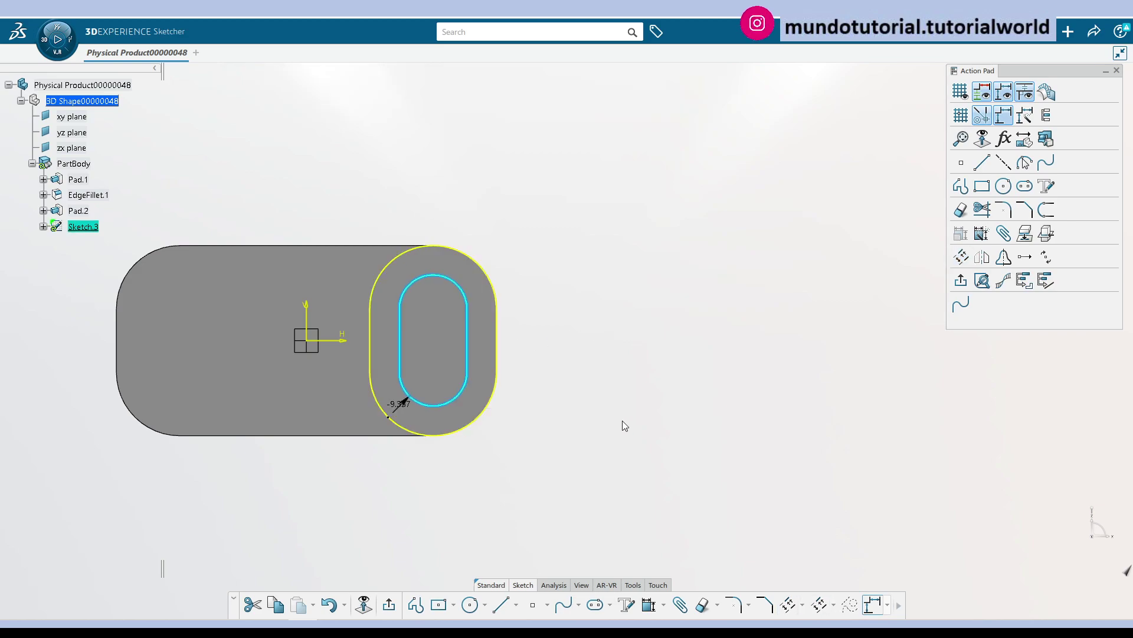
pyautogui.doubleClick(401, 405)
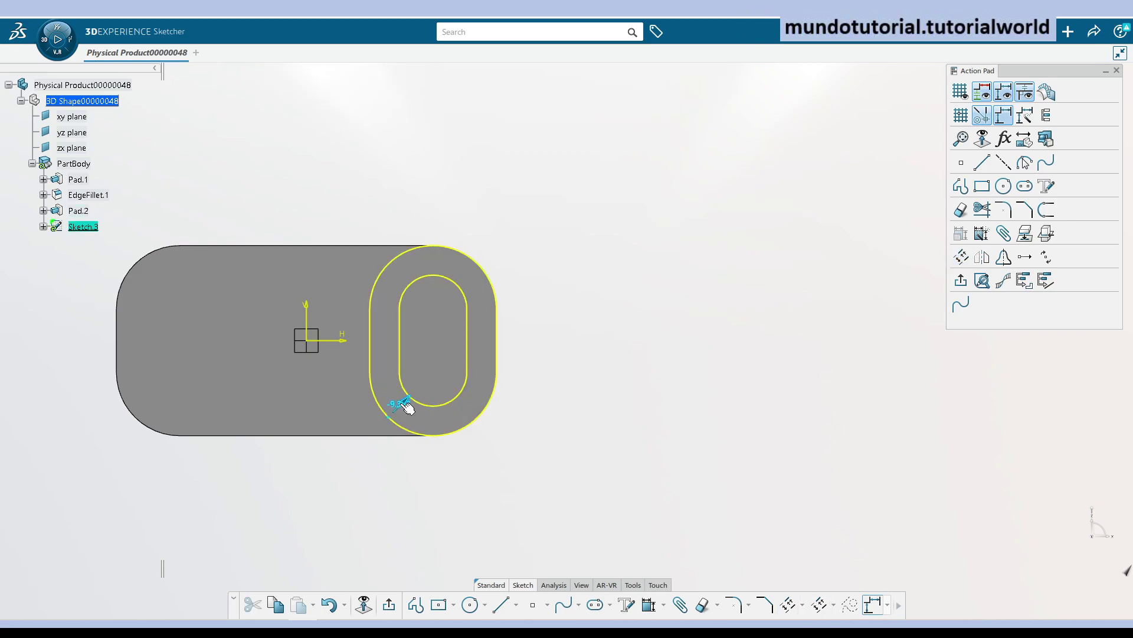
pyautogui.write('-10')
pyautogui.press('Return')
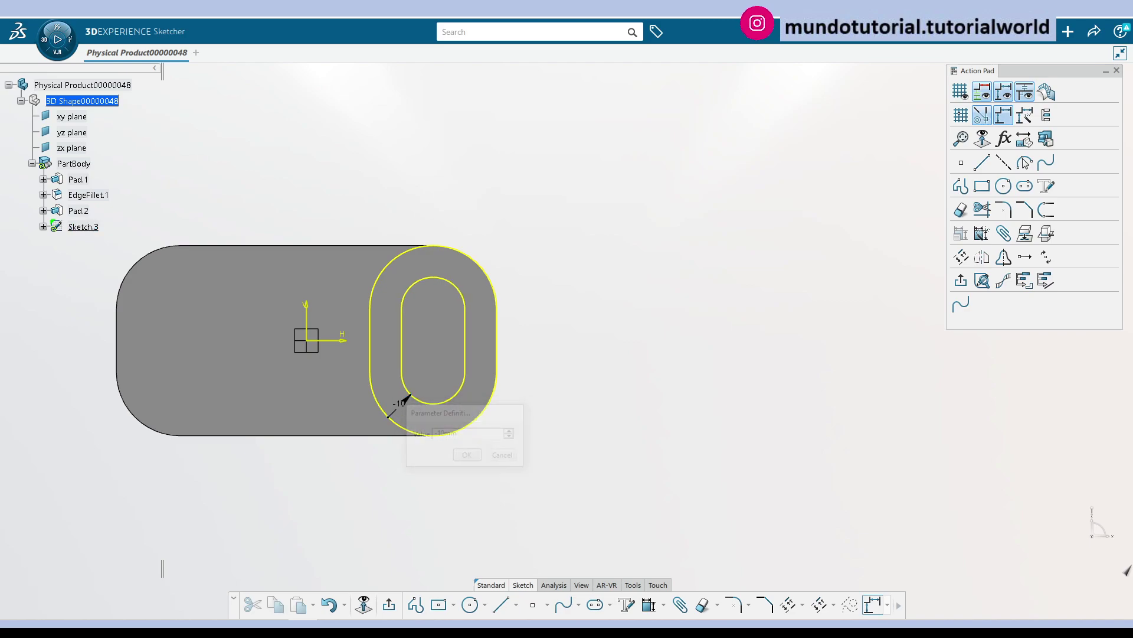
pyautogui.click(488, 271)
pyautogui.click(853, 605)
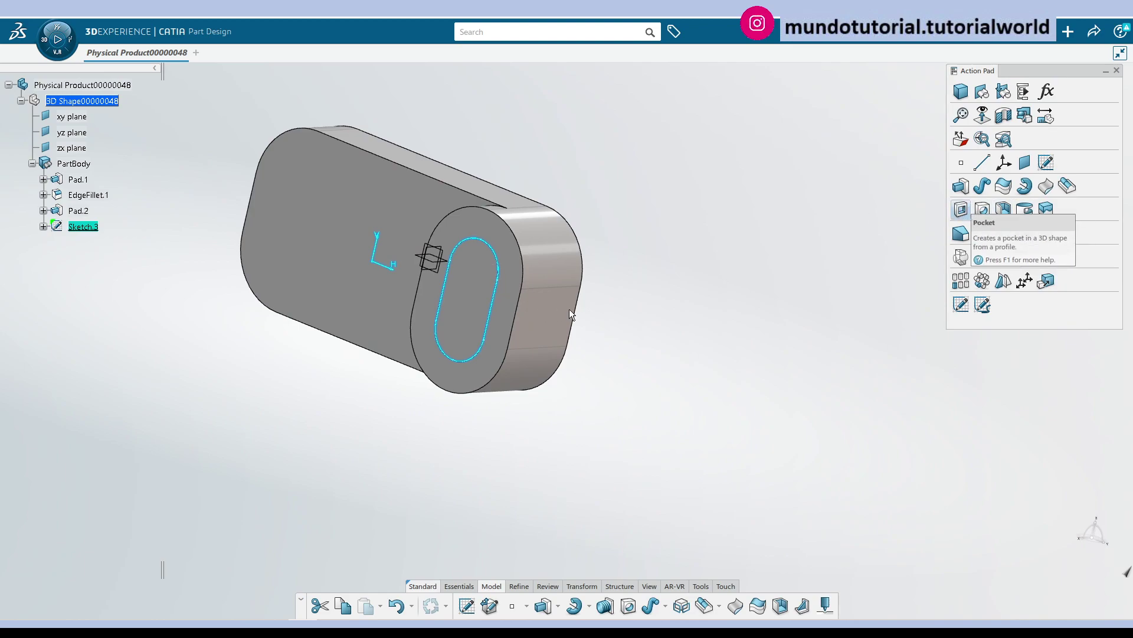
# - Pocket Sketch.3 through the boss with the limit set to Up to last
pyautogui.click(976, 348)
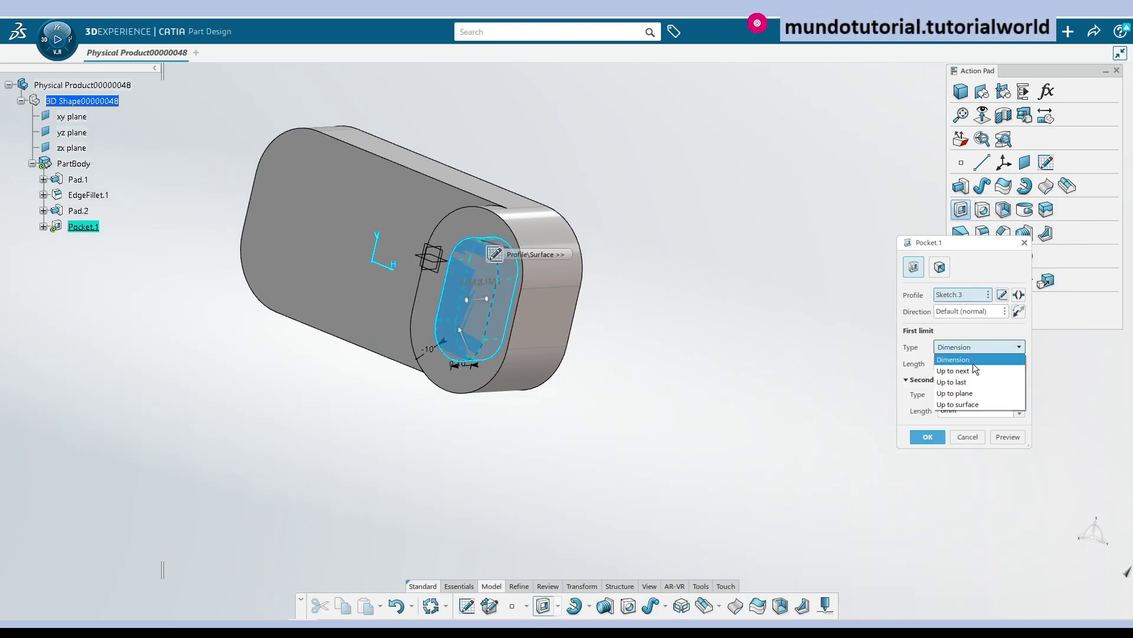
pyautogui.click(972, 382)
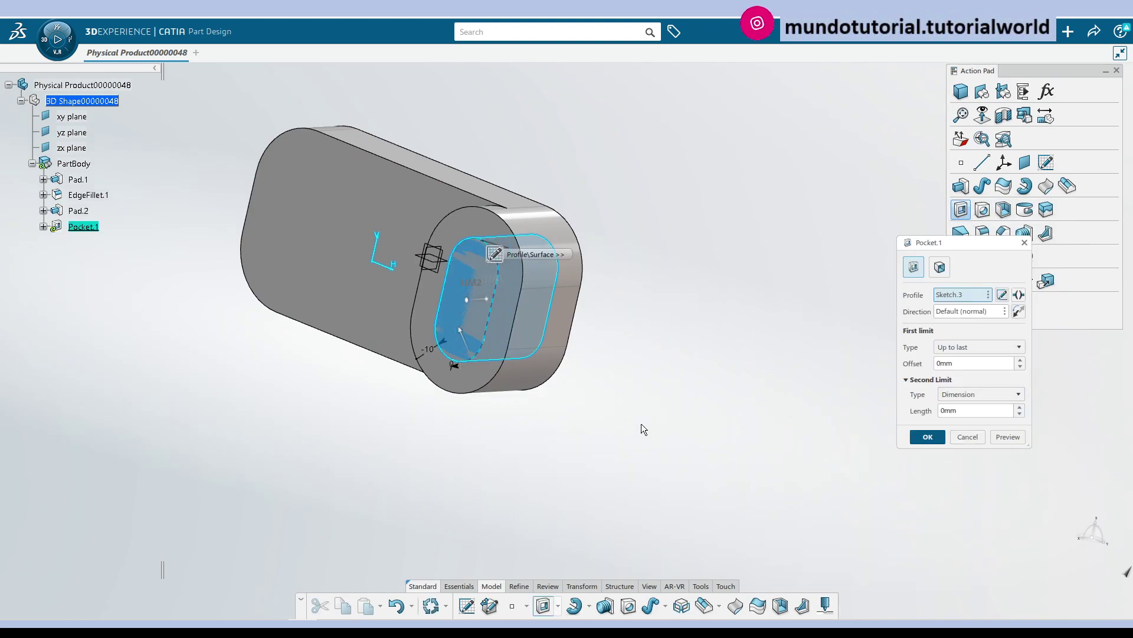
pyautogui.click(928, 437)
pyautogui.moveTo(417, 382); pyautogui.dragTo(543, 384, button='middle')
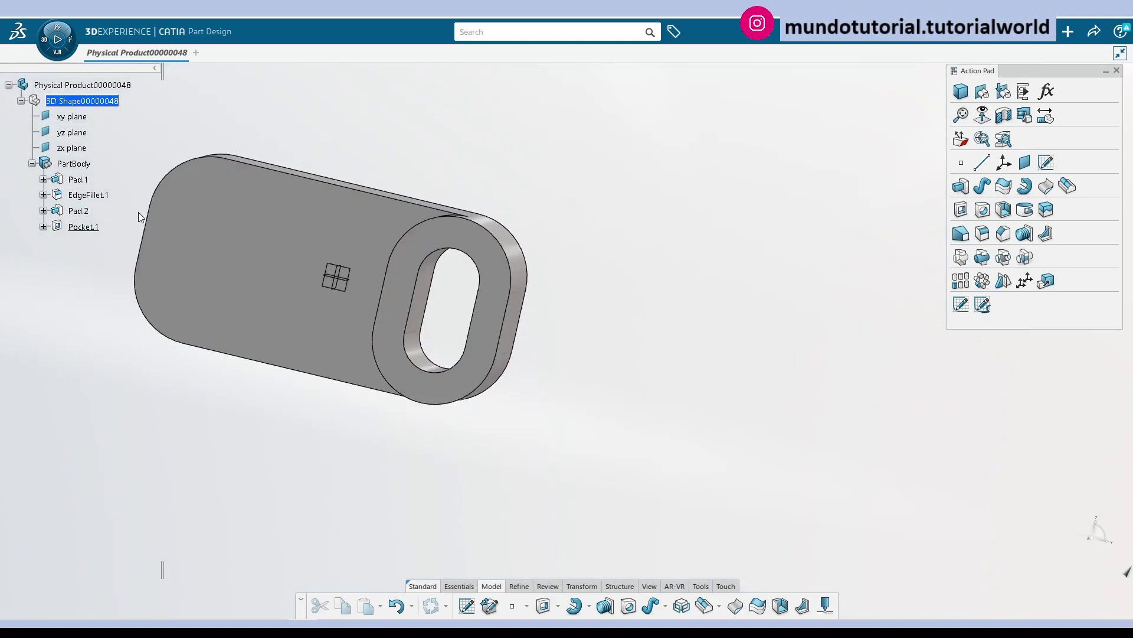
# - Mirror Pad.2 and Pocket.1 to the plate's opposite end as Mirror.1
pyautogui.click(80, 211)
pyautogui.keyDown('ctrl'); pyautogui.click(83, 227); pyautogui.keyUp('ctrl')
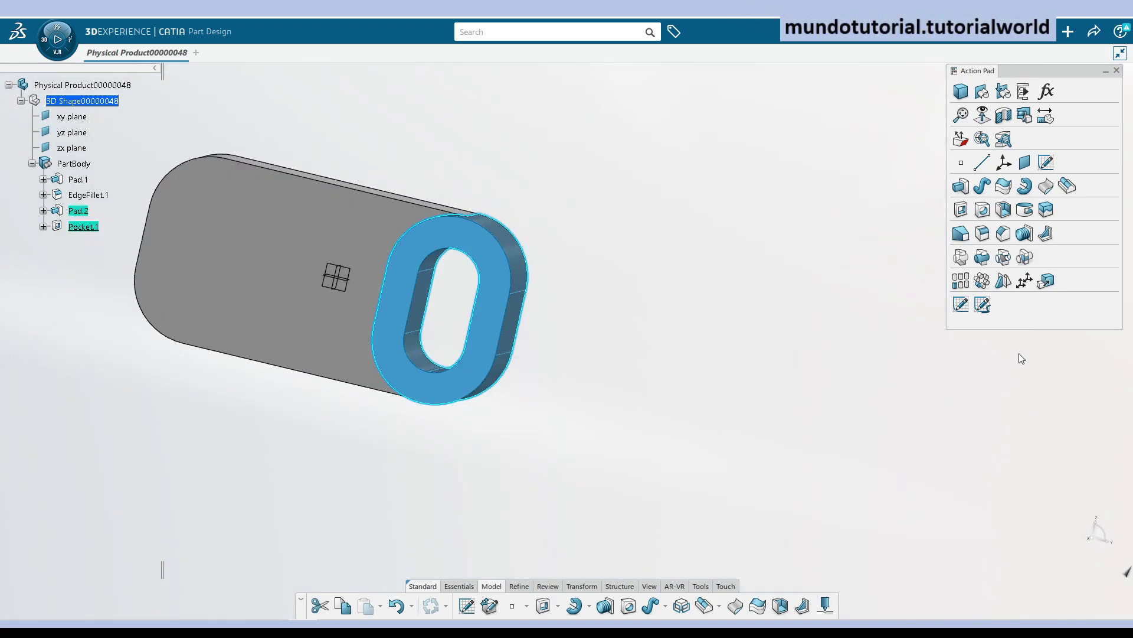
pyautogui.click(1004, 281)
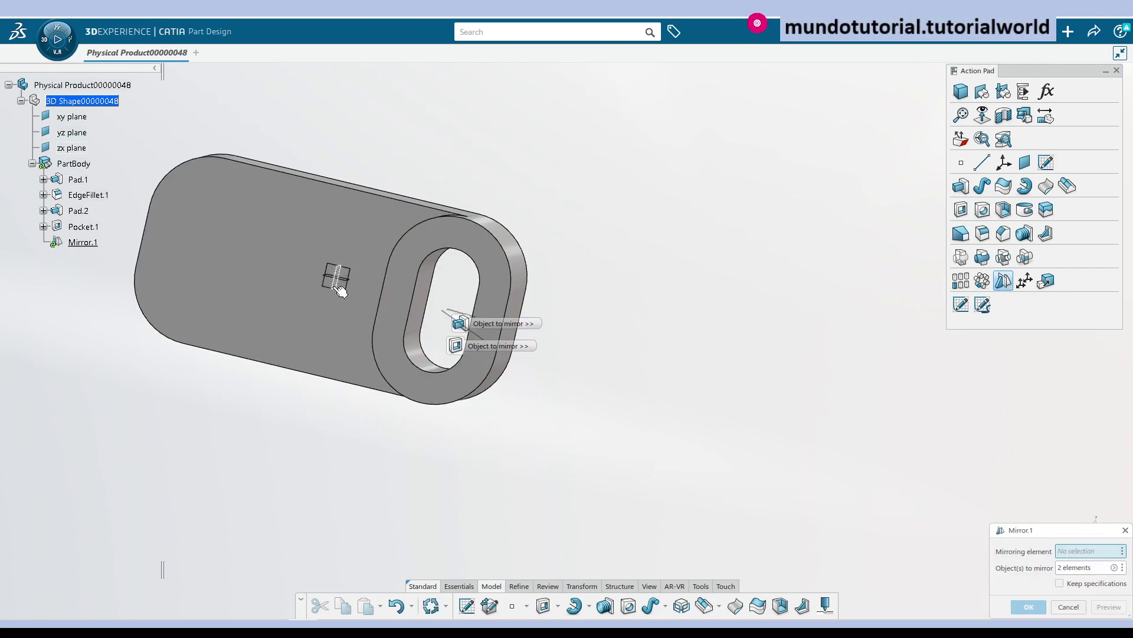
pyautogui.click(1028, 607)
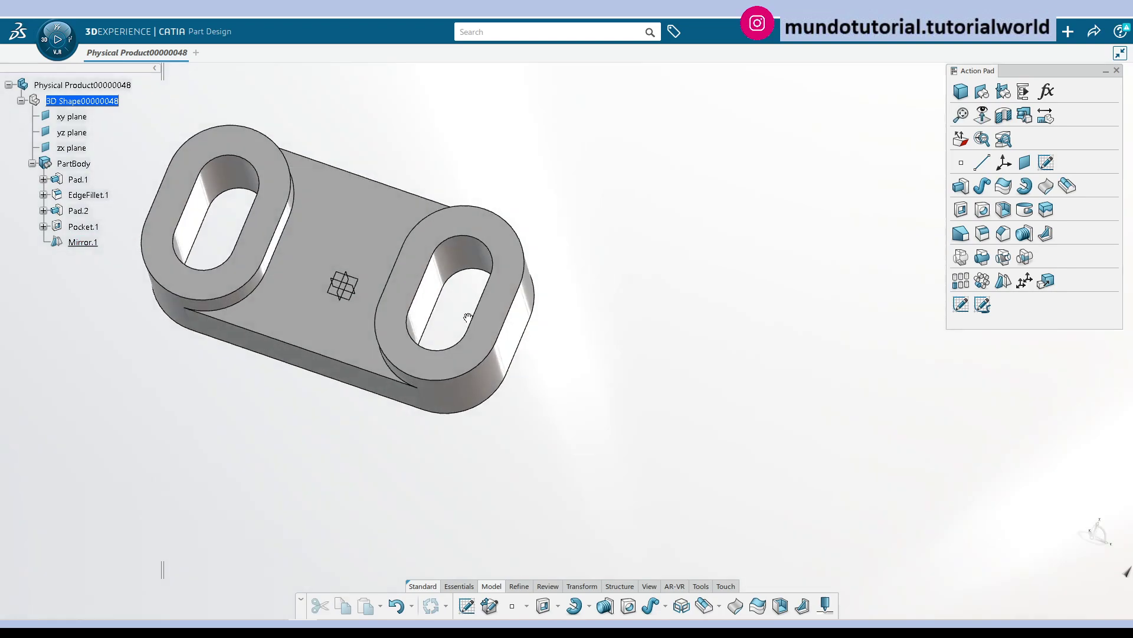
pyautogui.moveTo(467, 317); pyautogui.dragTo(522, 355, button='middle')
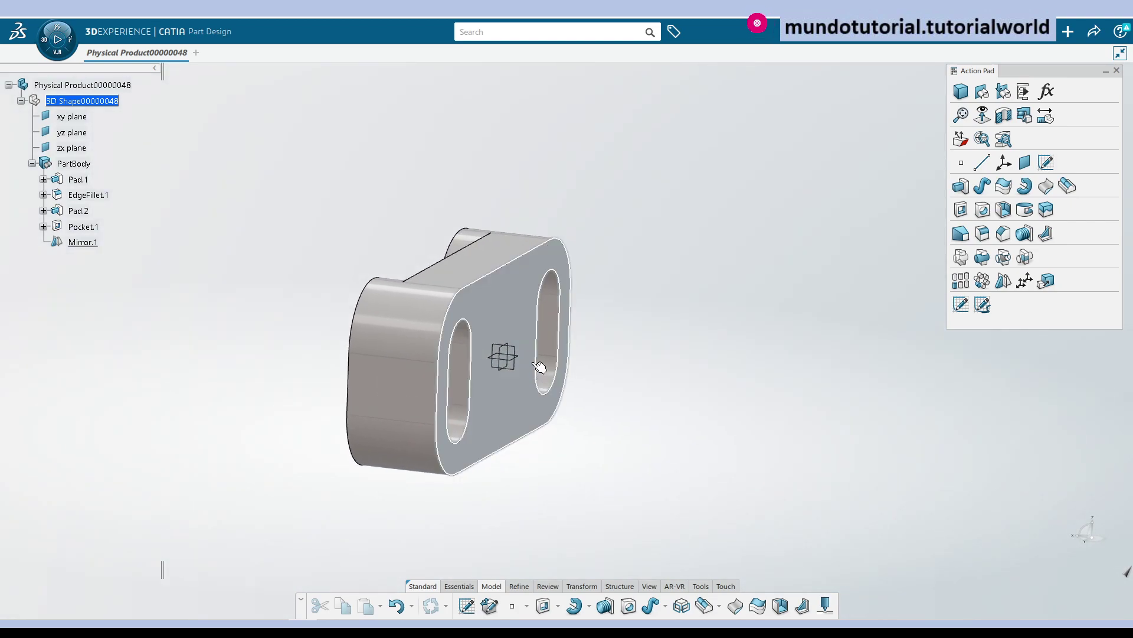
# - Start Sketch.4 on the zx plane and turn the view normal to it, plate side-on
pyautogui.click(520, 352)
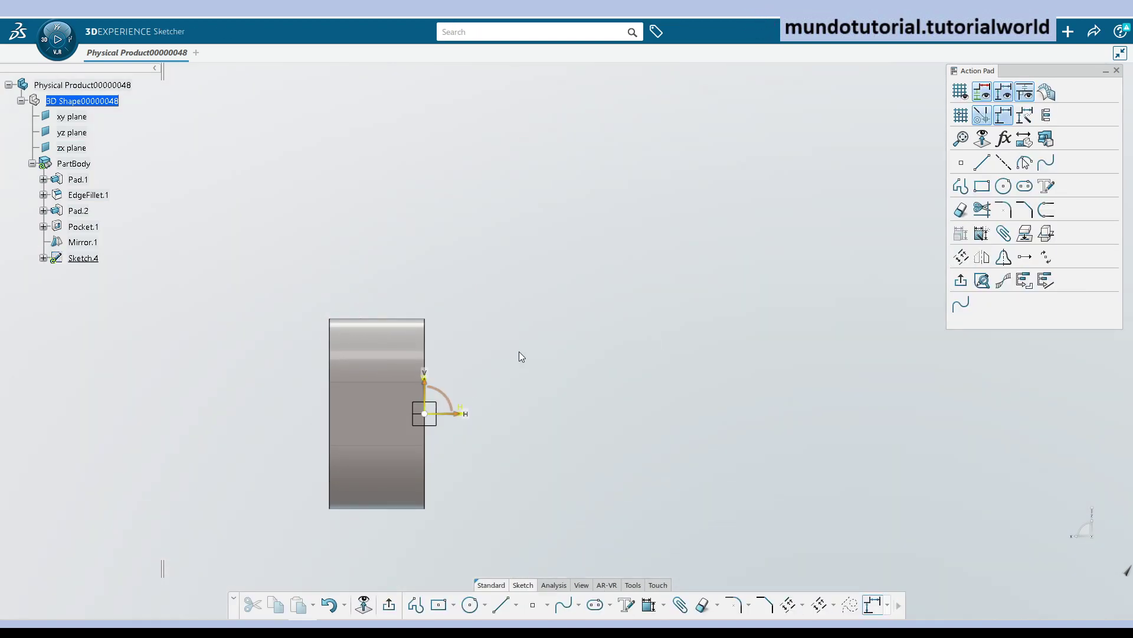
pyautogui.moveTo(531, 382); pyautogui.dragTo(434, 324, button='middle')
pyautogui.click(429, 310)
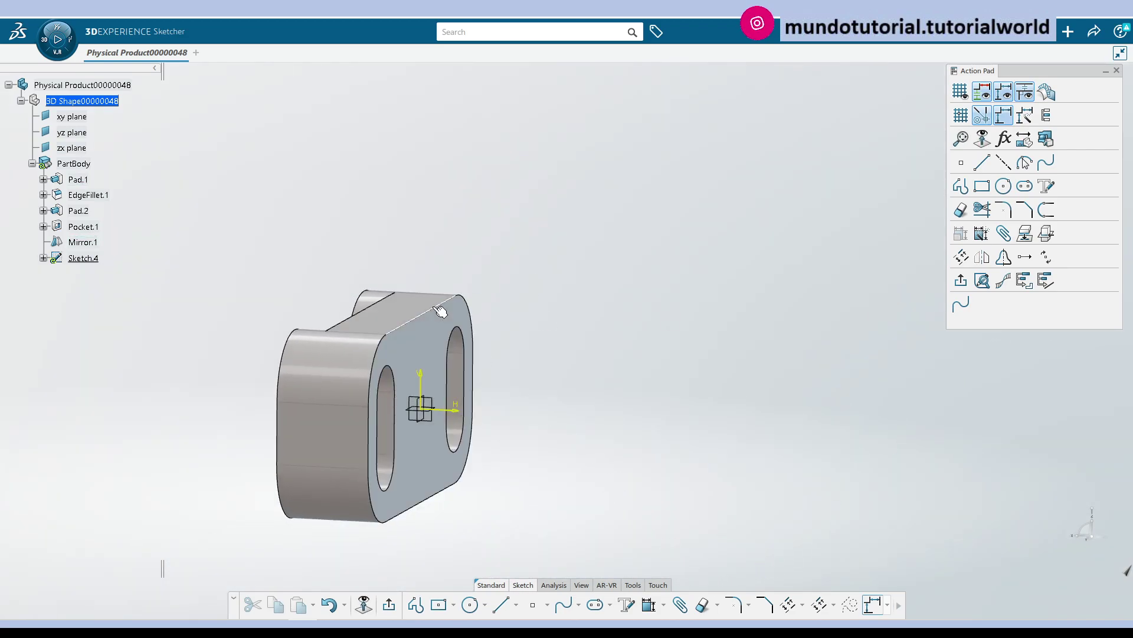
pyautogui.moveTo(461, 287)
pyautogui.click(649, 409)
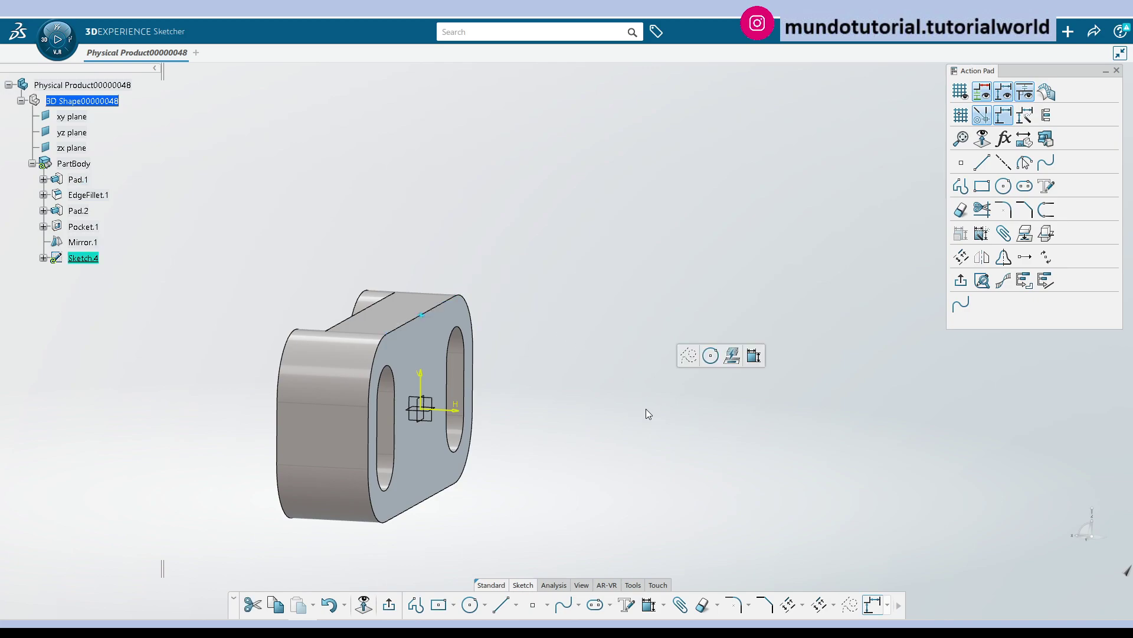
pyautogui.click(421, 315)
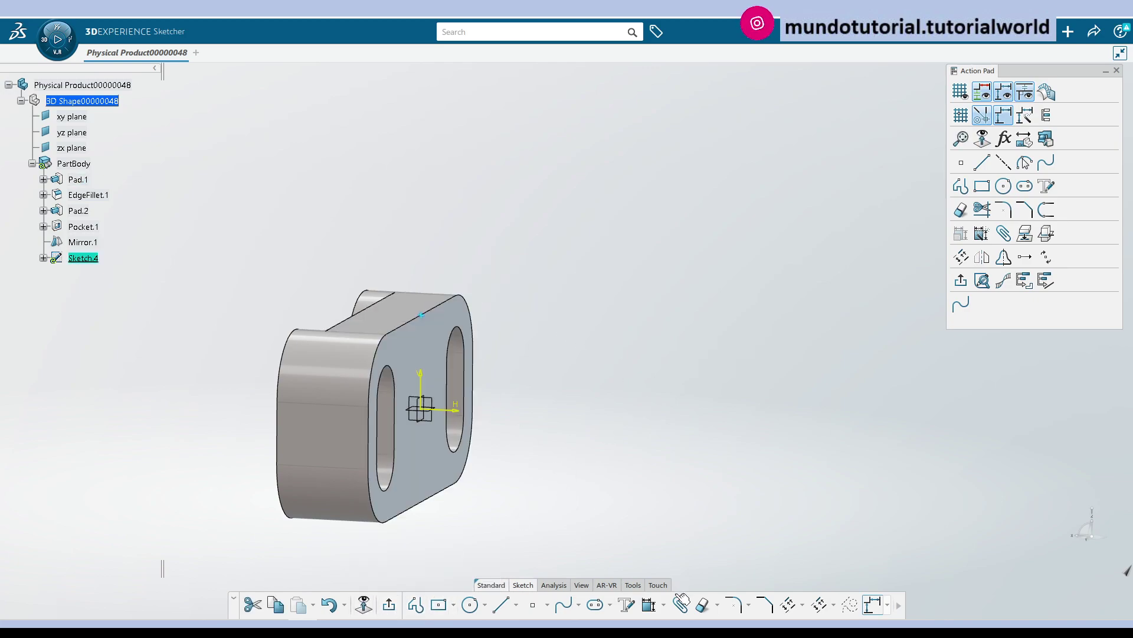
pyautogui.click(850, 604)
pyautogui.click(365, 604)
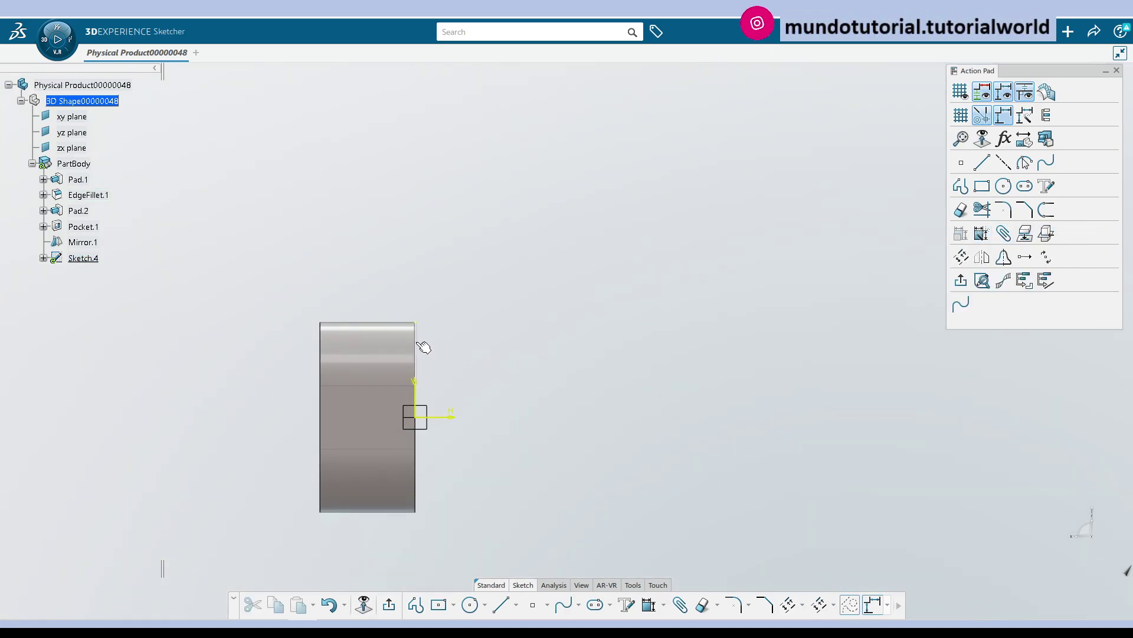
# - Start a profile at the plate's top-right corner with the upper horizontal line and inner bend arc
pyautogui.click(417, 348)
pyautogui.click(490, 361)
pyautogui.click(961, 186)
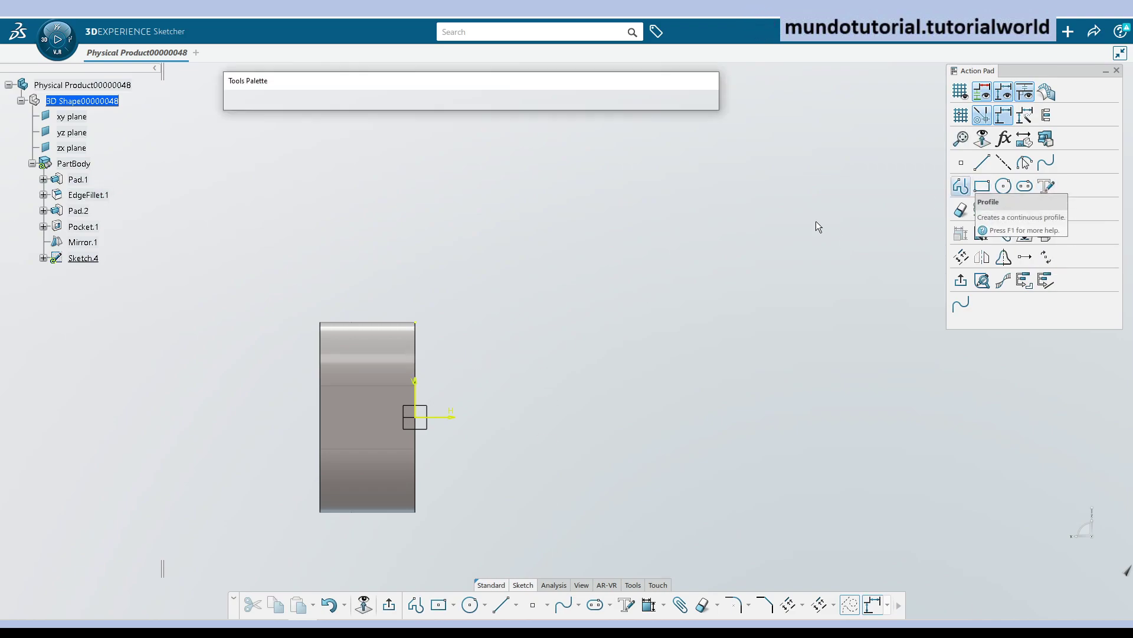
pyautogui.click(418, 324)
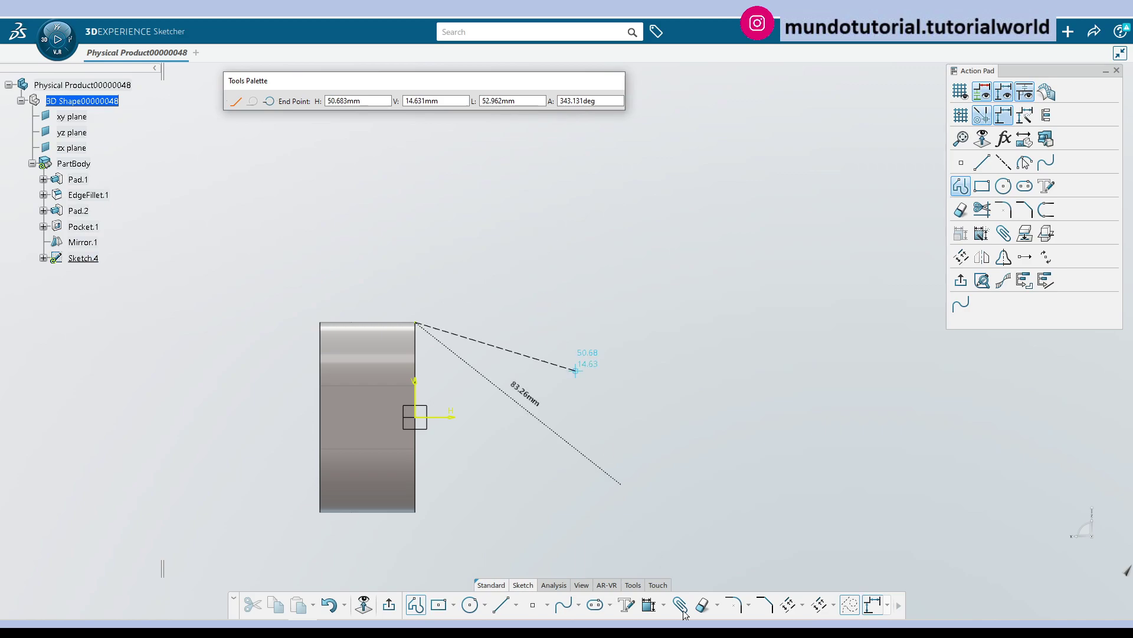
pyautogui.click(496, 321)
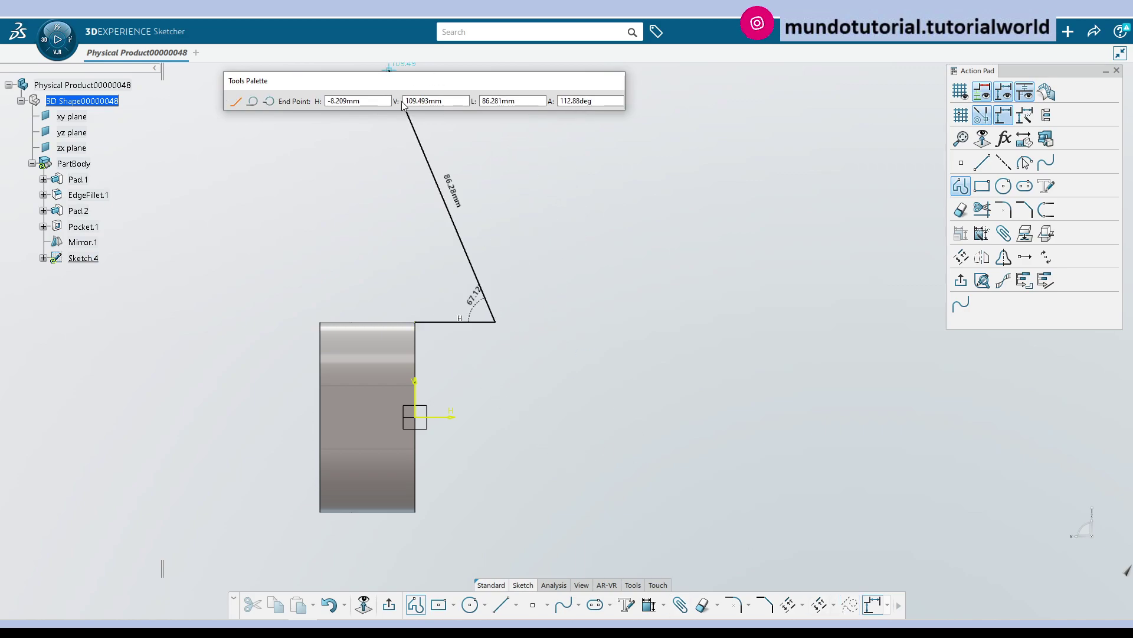
pyautogui.moveTo(496, 322); pyautogui.dragTo(526, 307)
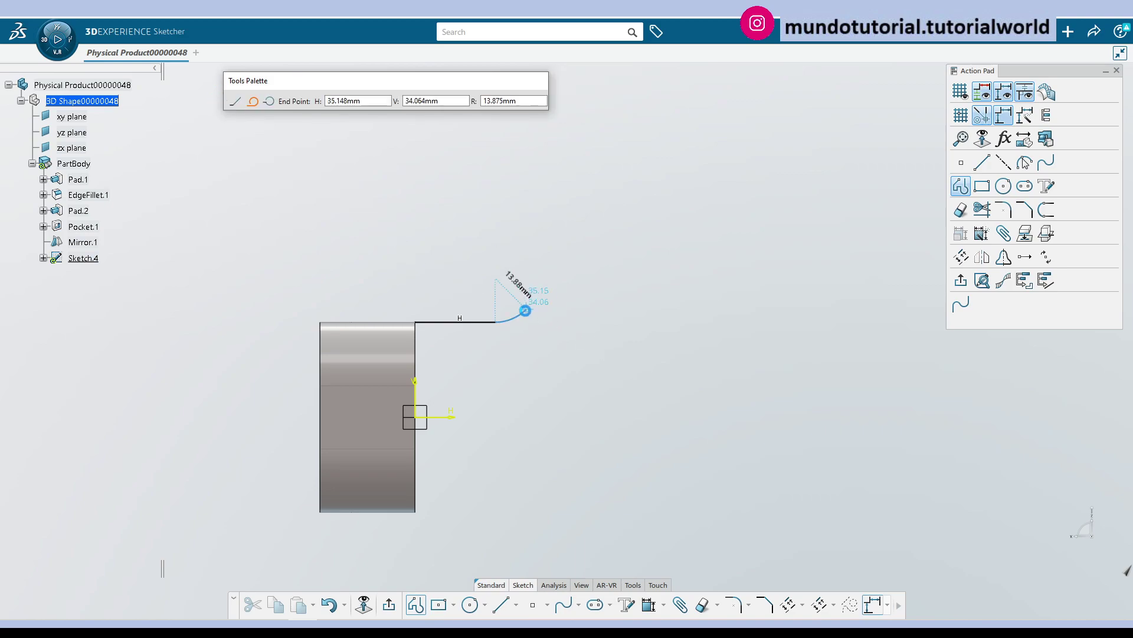
pyautogui.click(524, 293)
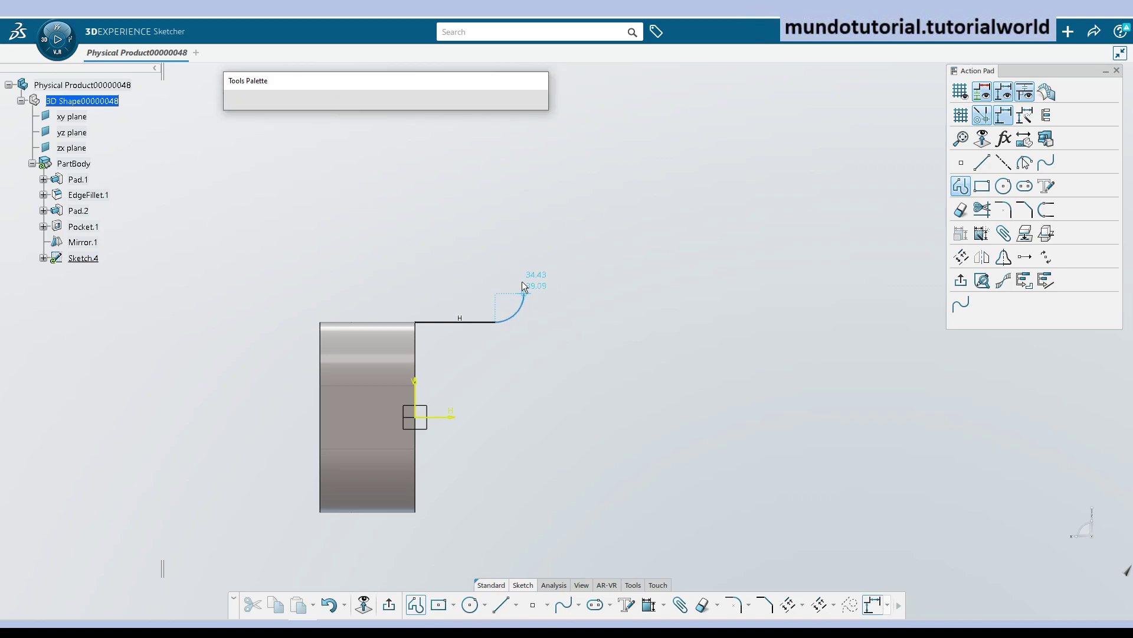
# - Add the upright lines, the top line and the outer bend arc, closing at the start corner
pyautogui.click(524, 211)
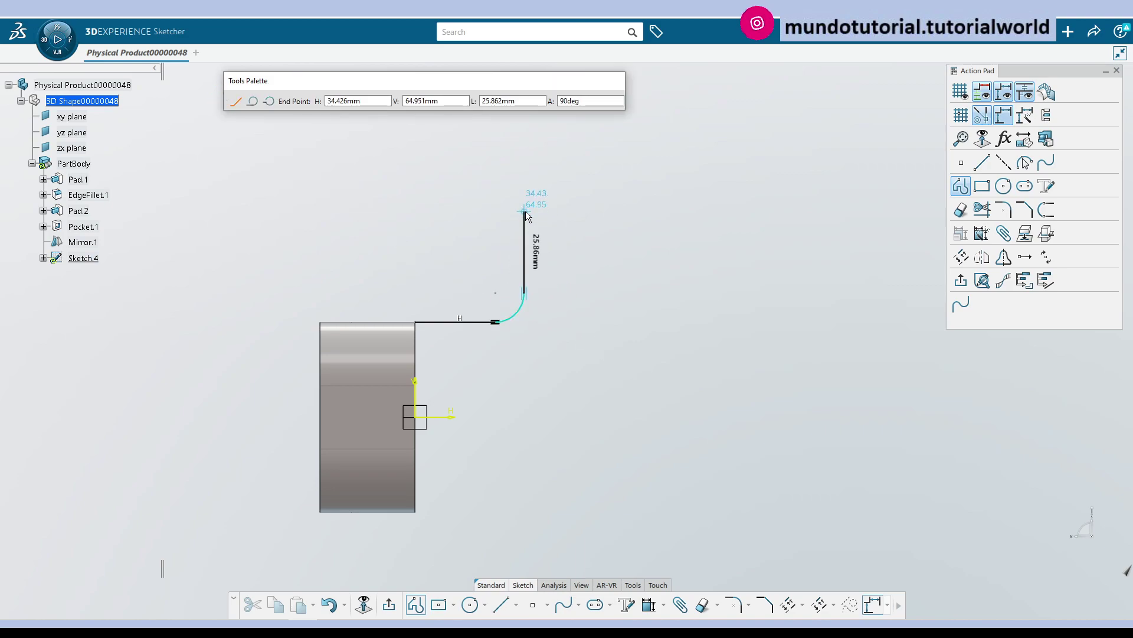
pyautogui.click(566, 211)
pyautogui.click(566, 296)
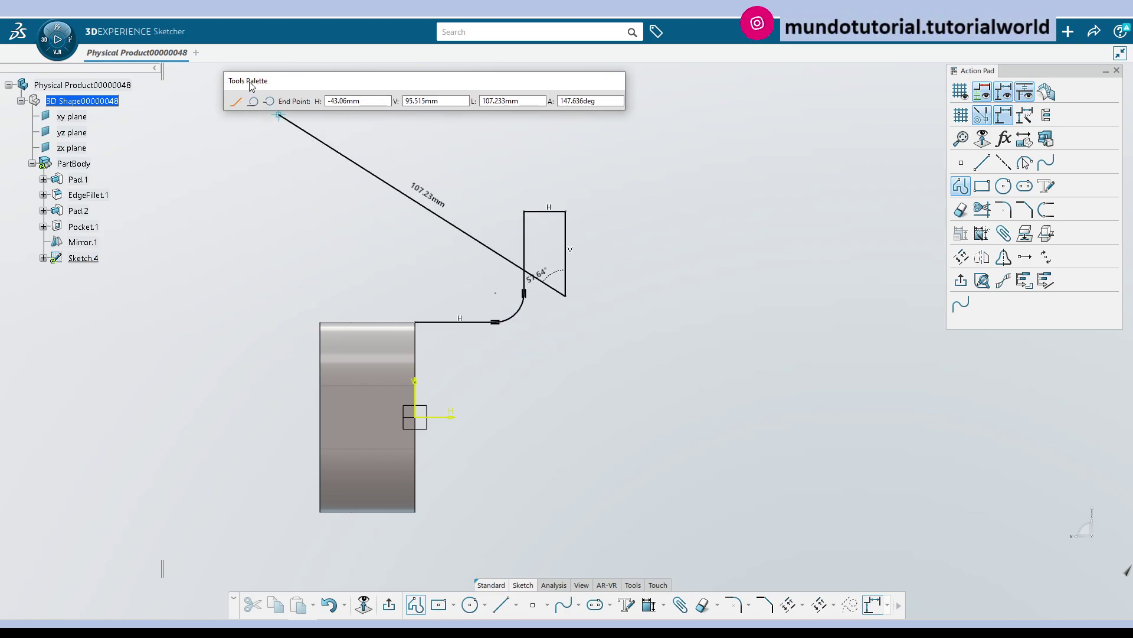
pyautogui.click(253, 101)
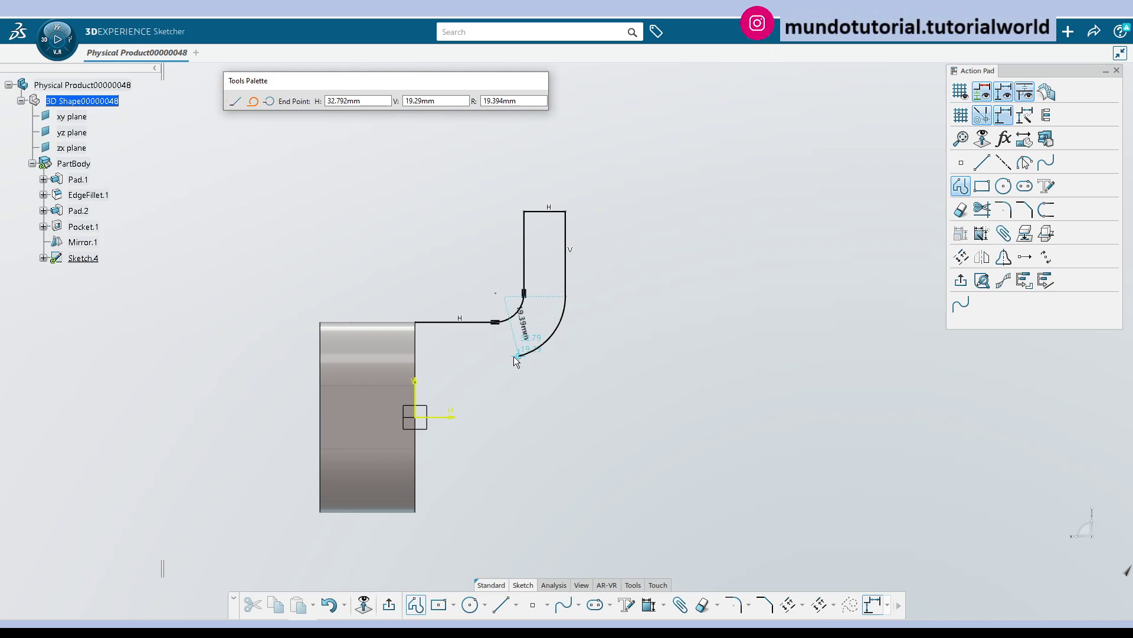
pyautogui.click(506, 356)
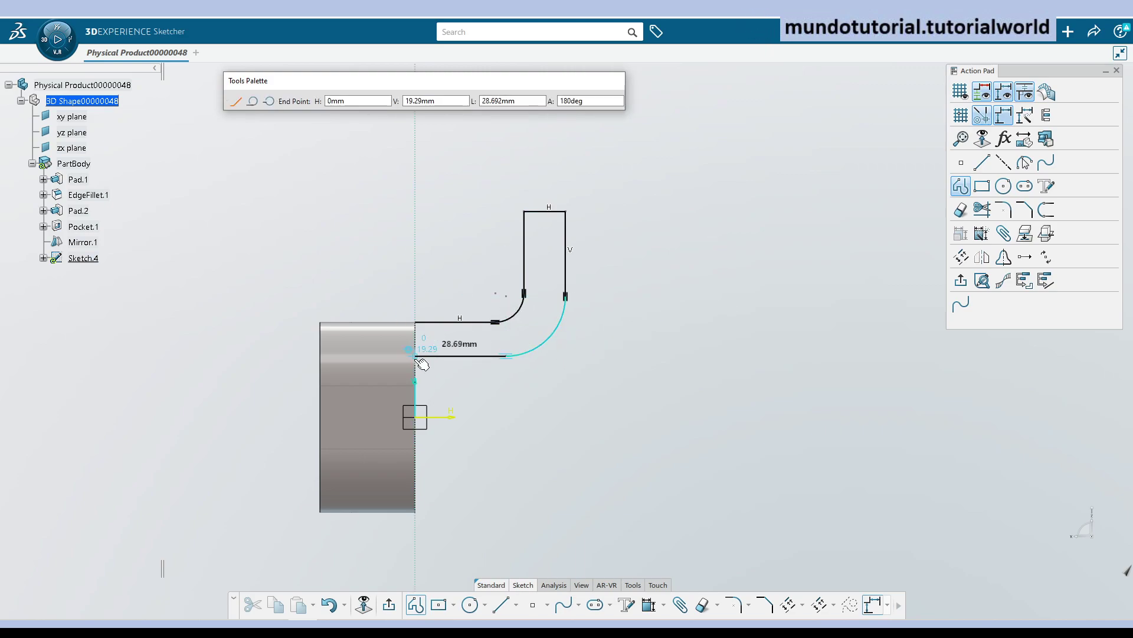
pyautogui.click(417, 357)
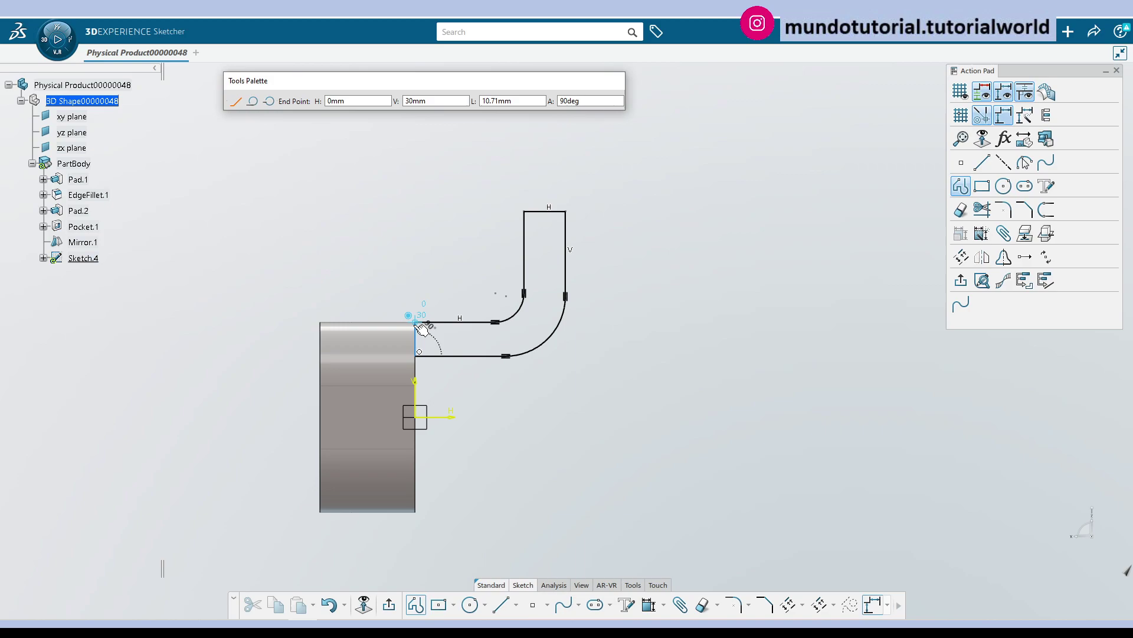
pyautogui.click(418, 323)
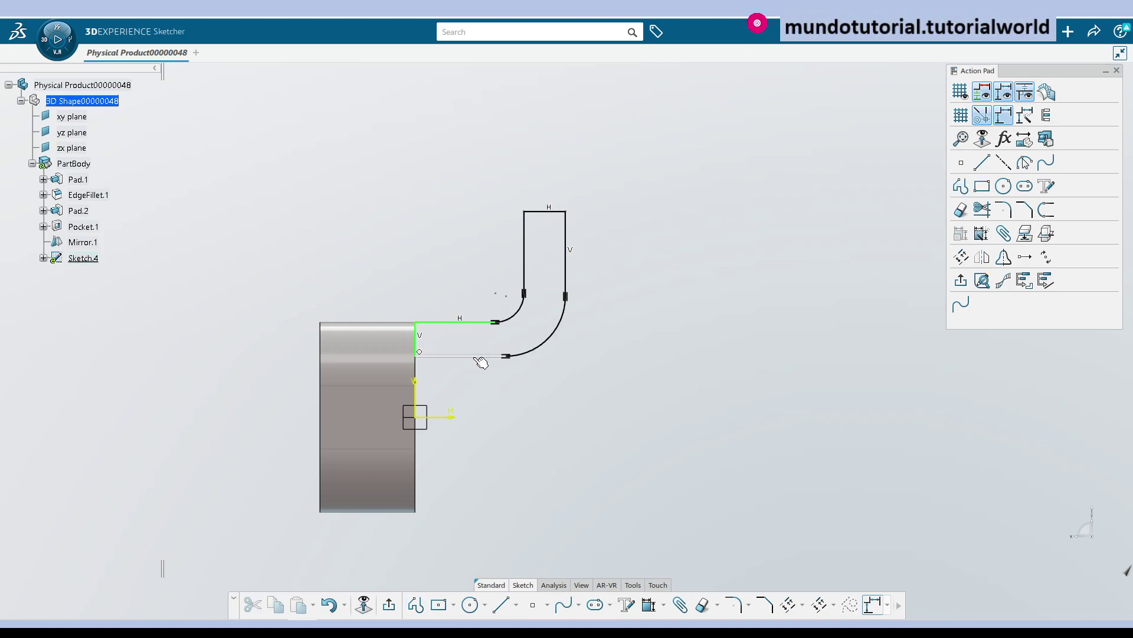
pyautogui.click(480, 357)
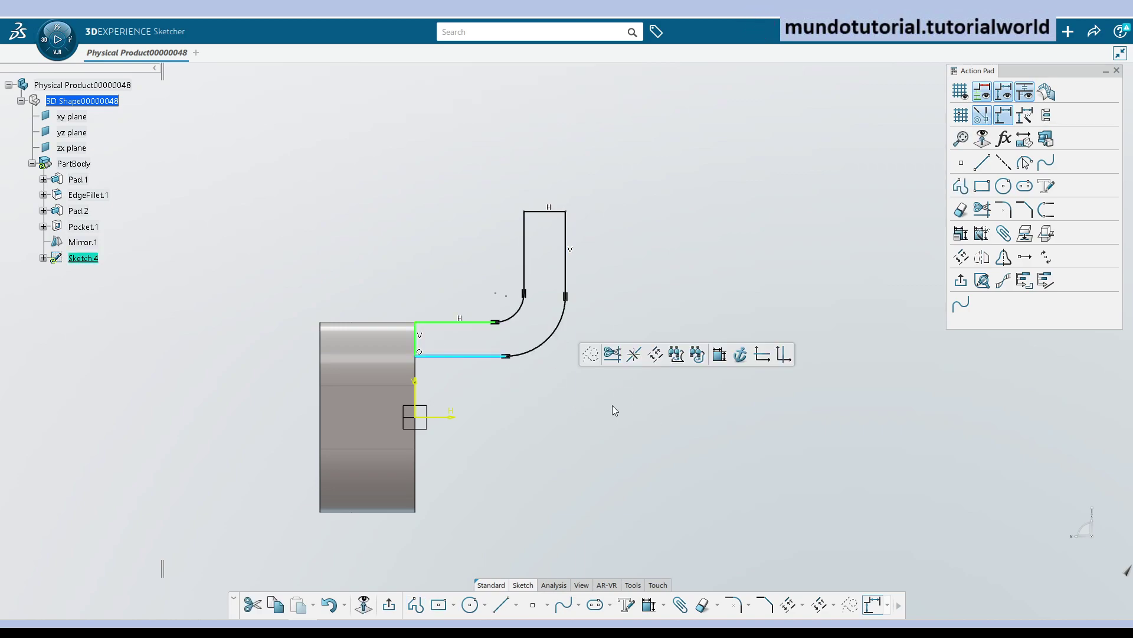
# - Make the arm's bottom line horizontal and its inner upright line vertical
pyautogui.click(481, 356)
pyautogui.click(695, 319)
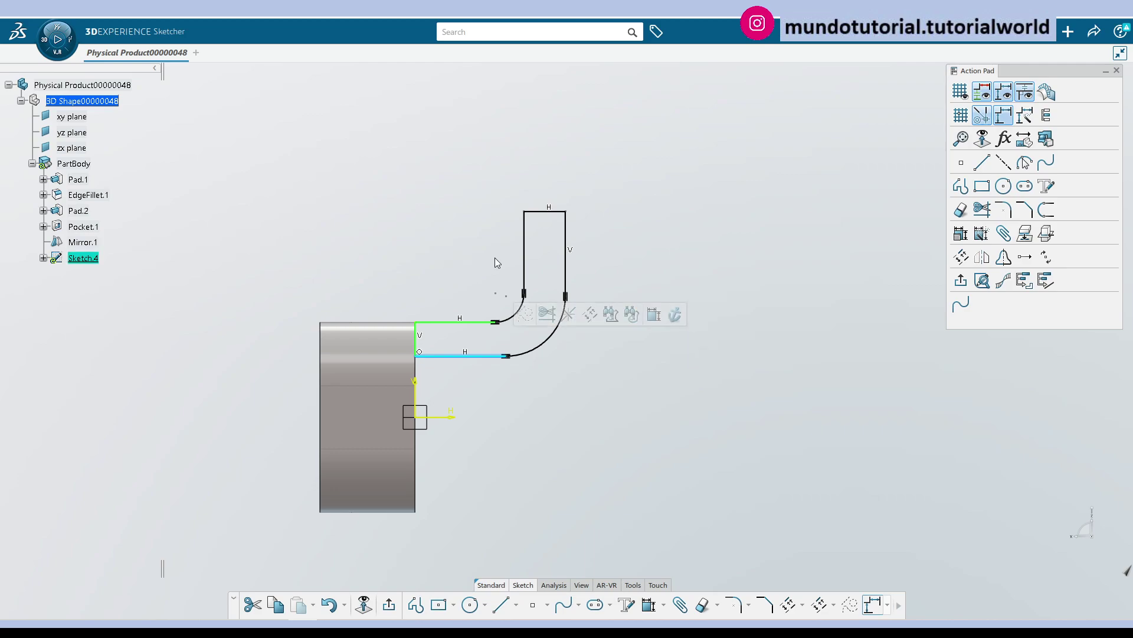
pyautogui.click(524, 245)
pyautogui.click(756, 201)
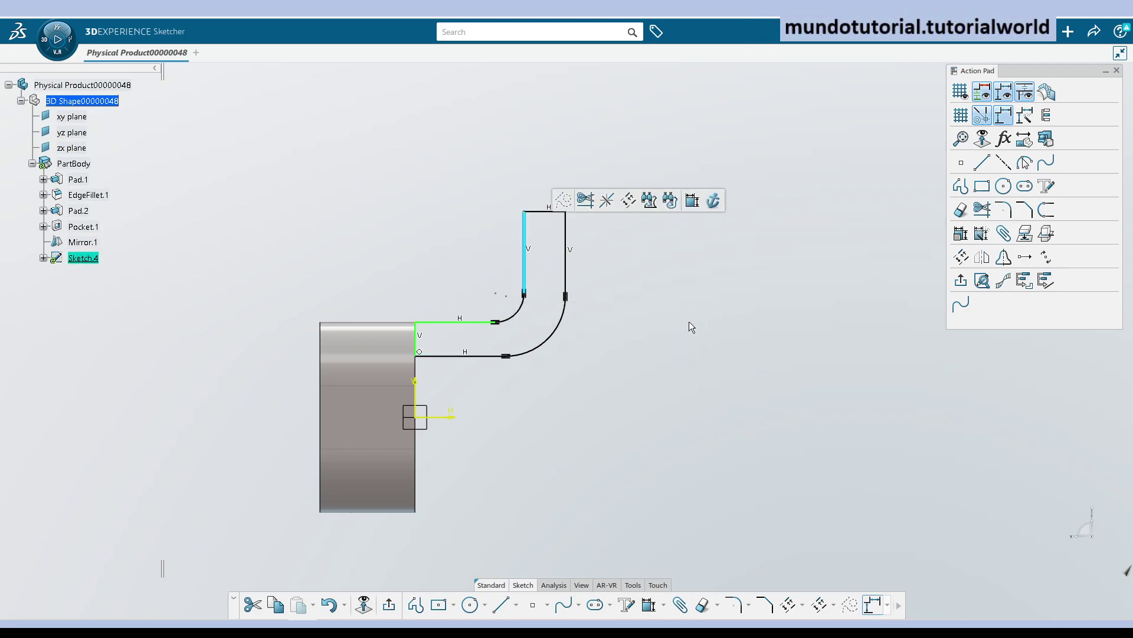
# - Make the inner and outer bend arcs concentric
pyautogui.click(689, 321)
pyautogui.click(516, 313)
pyautogui.keyDown('ctrl'); pyautogui.click(573, 331); pyautogui.keyUp('ctrl')
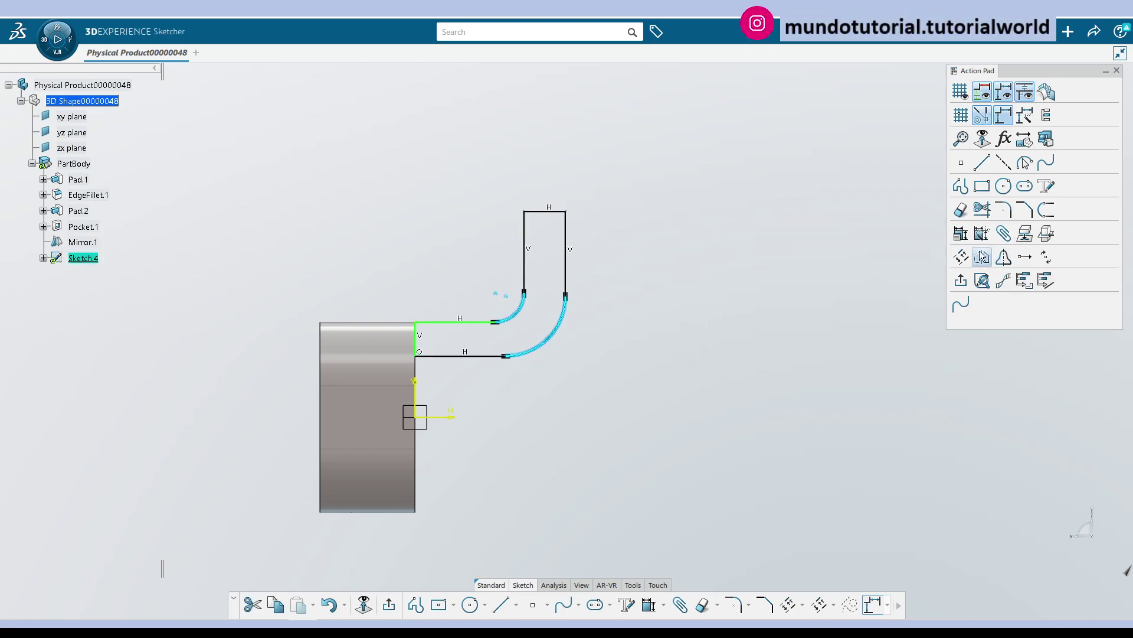
pyautogui.click(960, 233)
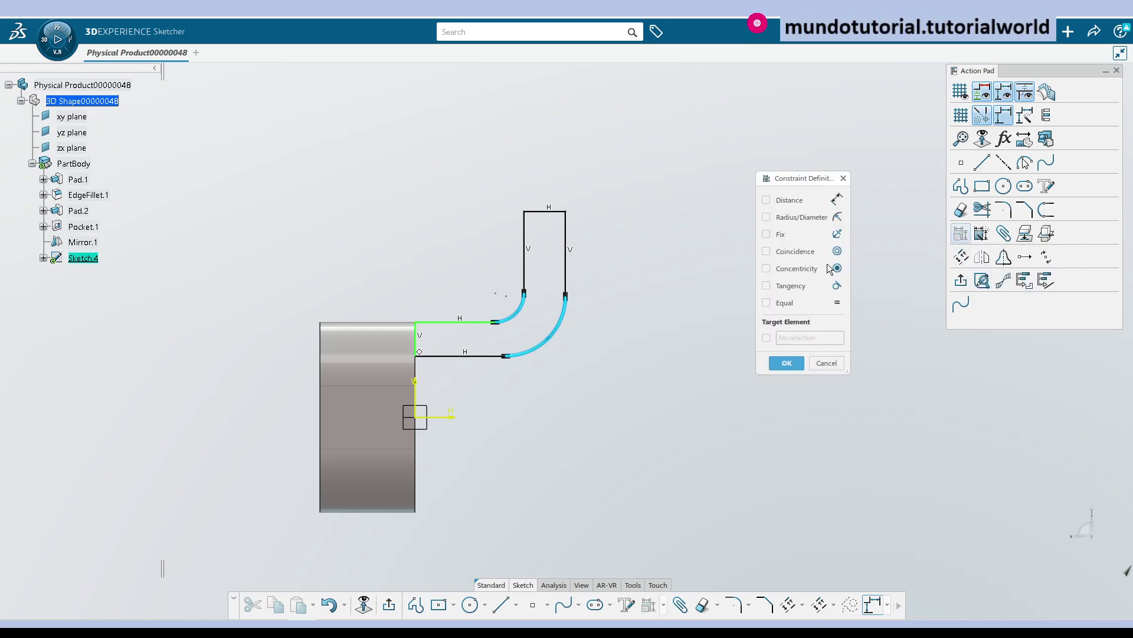
pyautogui.click(813, 270)
pyautogui.click(787, 362)
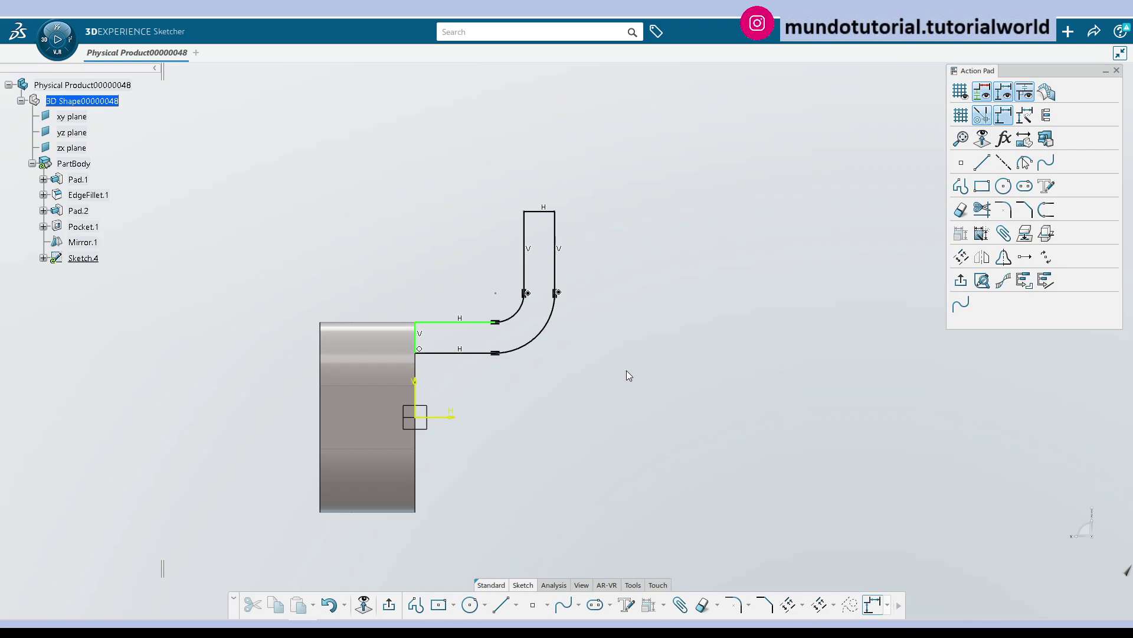
# - Dimension the outer bend arc's radius to 25
pyautogui.click(551, 312)
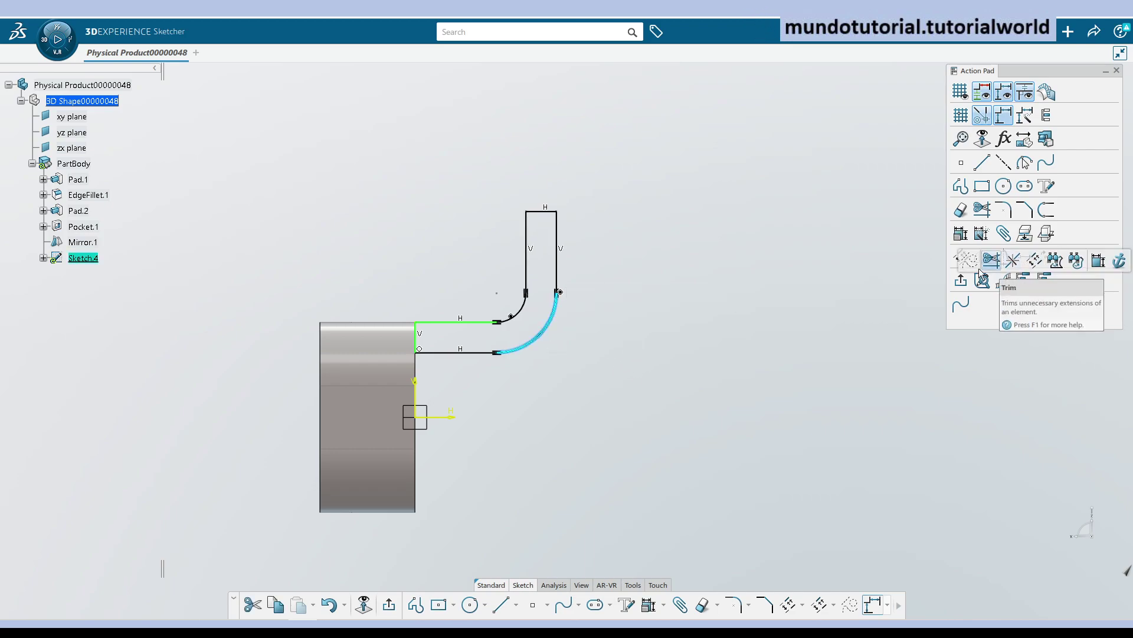
pyautogui.moveTo(960, 235)
pyautogui.click(663, 604)
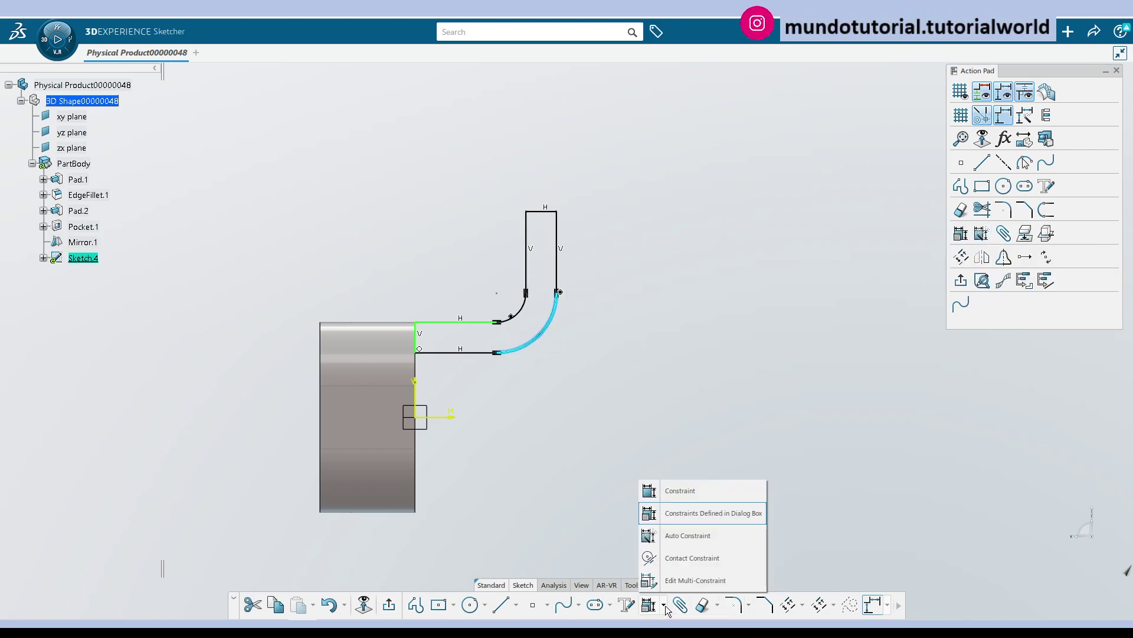
pyautogui.click(693, 502)
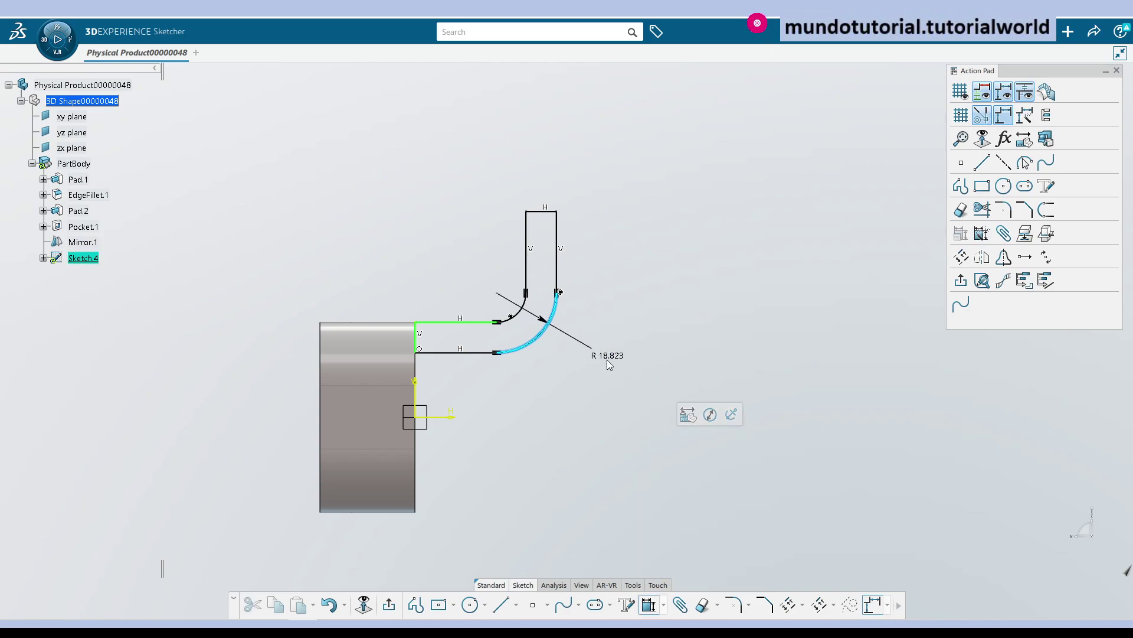
pyautogui.click(614, 354)
pyautogui.write('25')
pyautogui.press('Return')
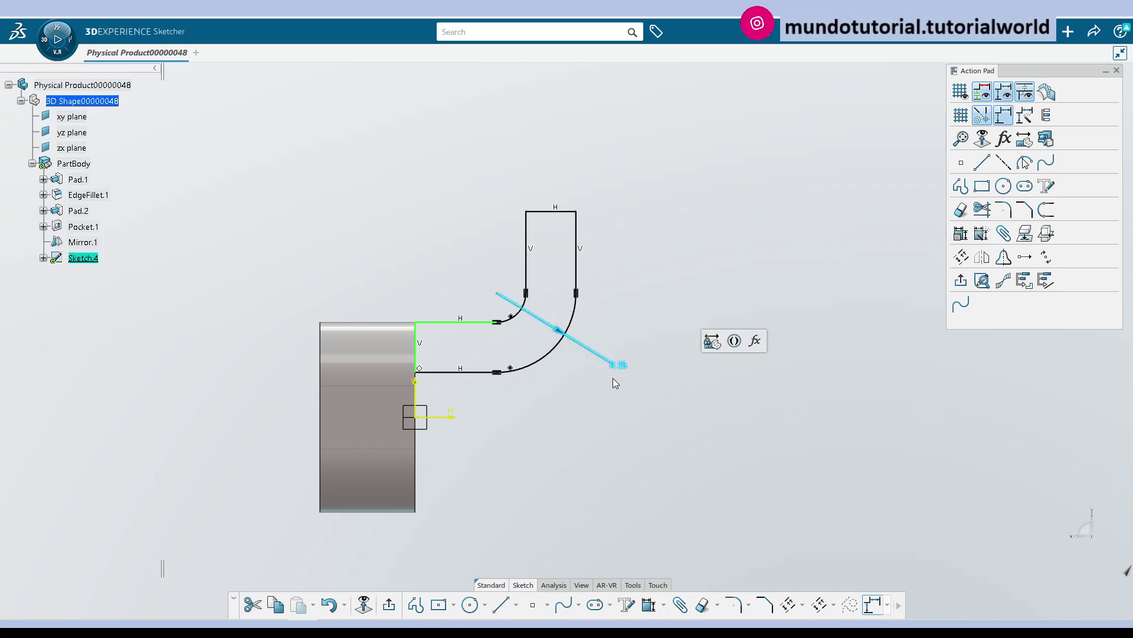
# - Dimension the inner bend arc's radius to 10
pyautogui.click(525, 319)
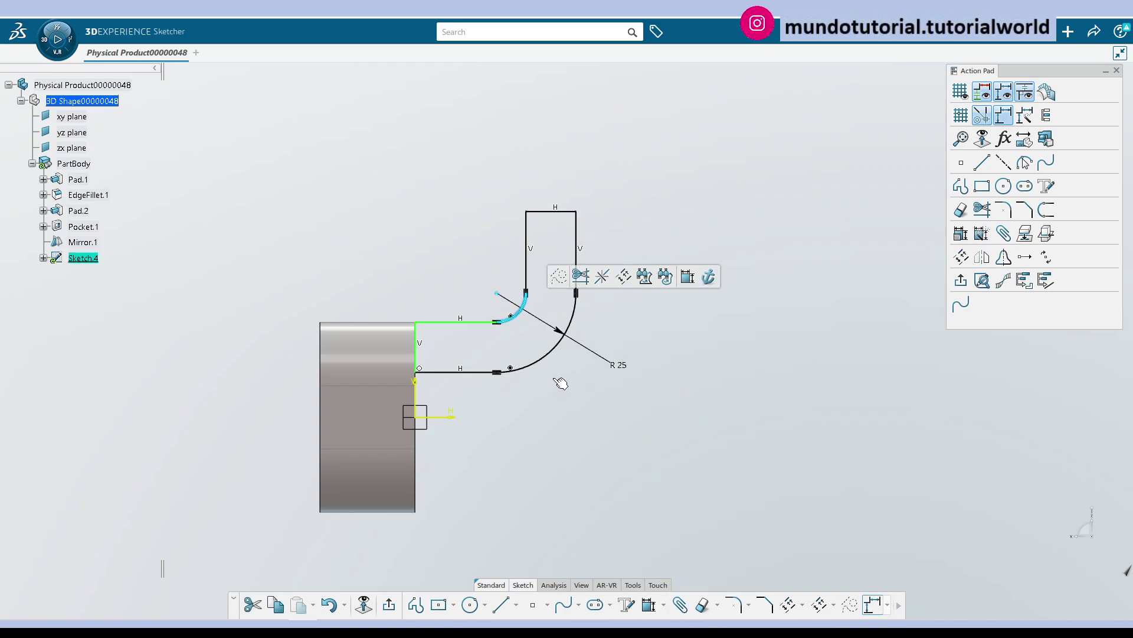
pyautogui.click(647, 604)
pyautogui.click(585, 406)
pyautogui.write('1')
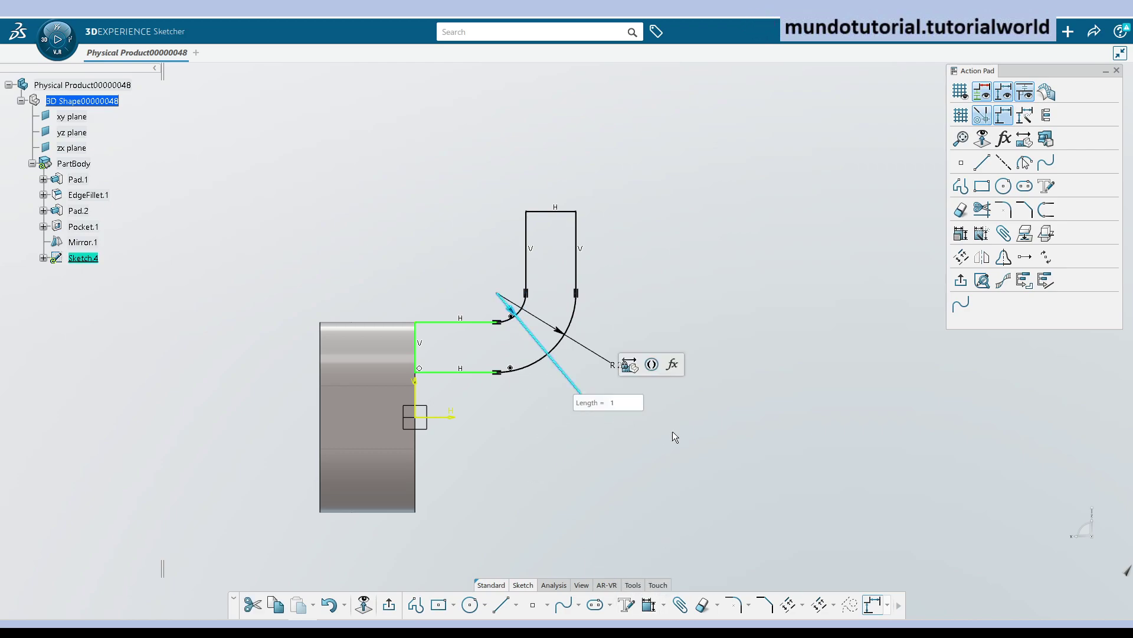
pyautogui.write('0')
pyautogui.press('Return')
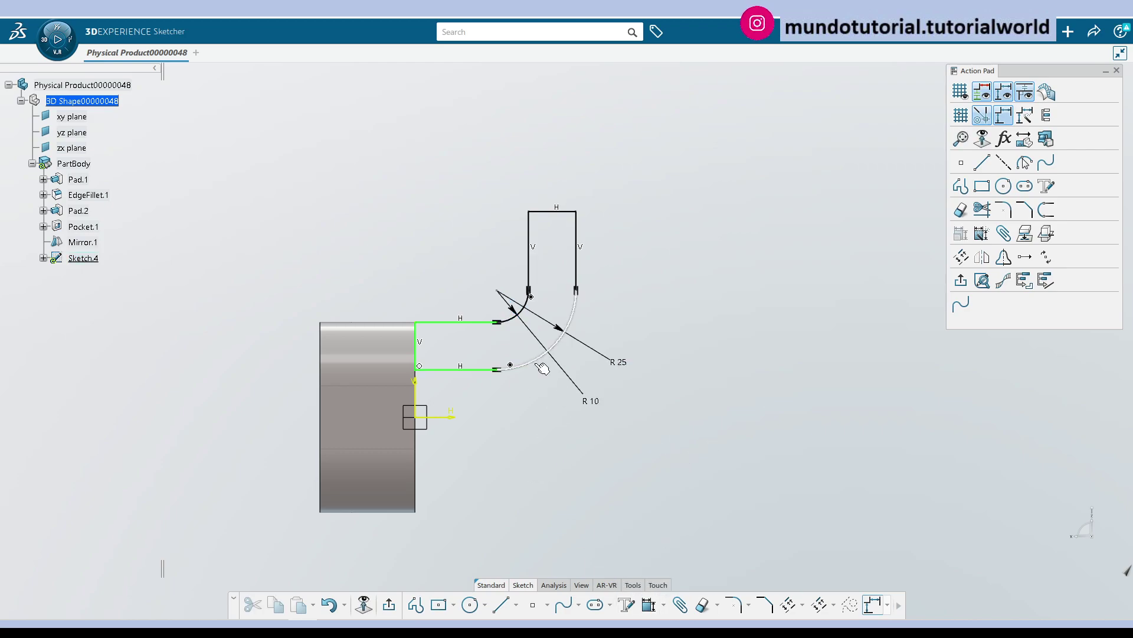
pyautogui.click(572, 212)
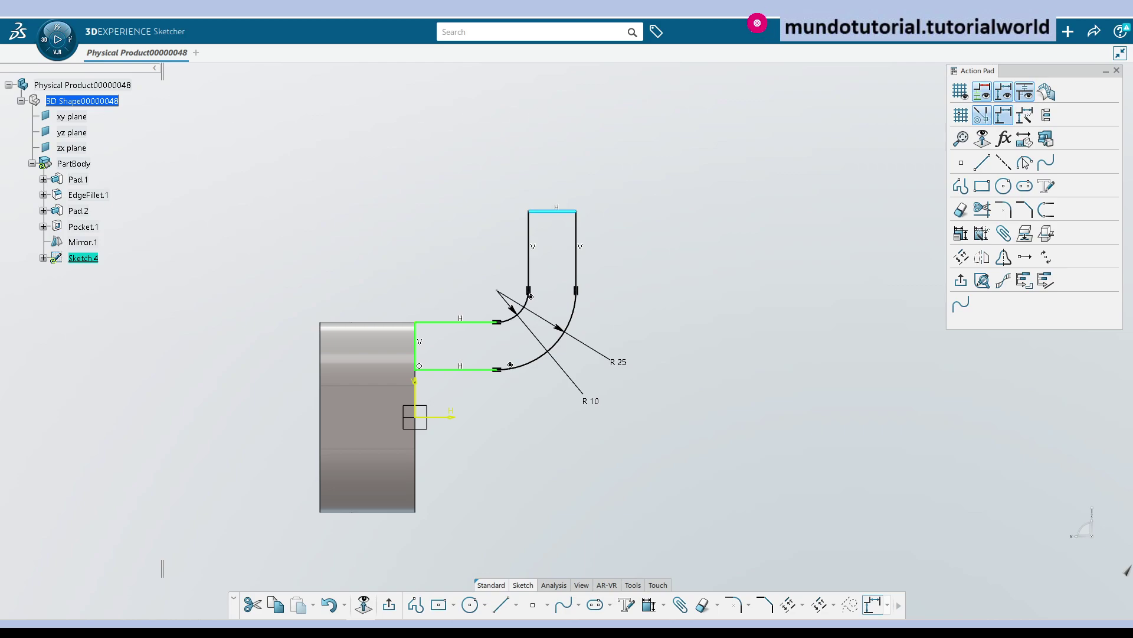
# - Check the reference drawing, then place the arm's top line 30 mm above the strip's upper line
pyautogui.hotkey('alt', 'Tab')
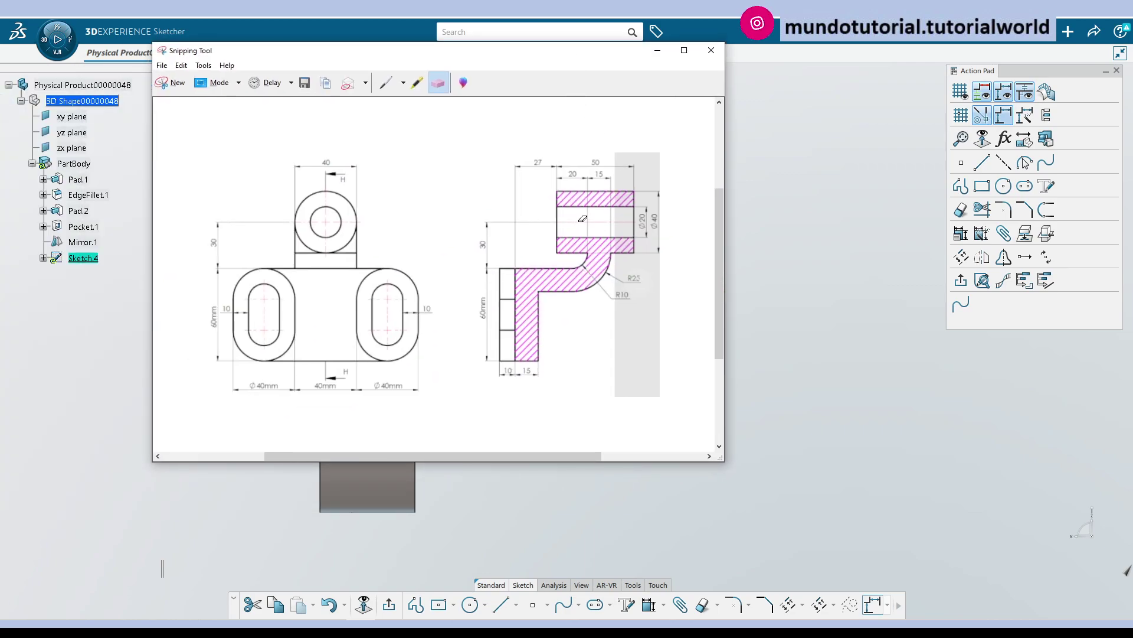
pyautogui.moveTo(625, 52); pyautogui.dragTo(531, 51)
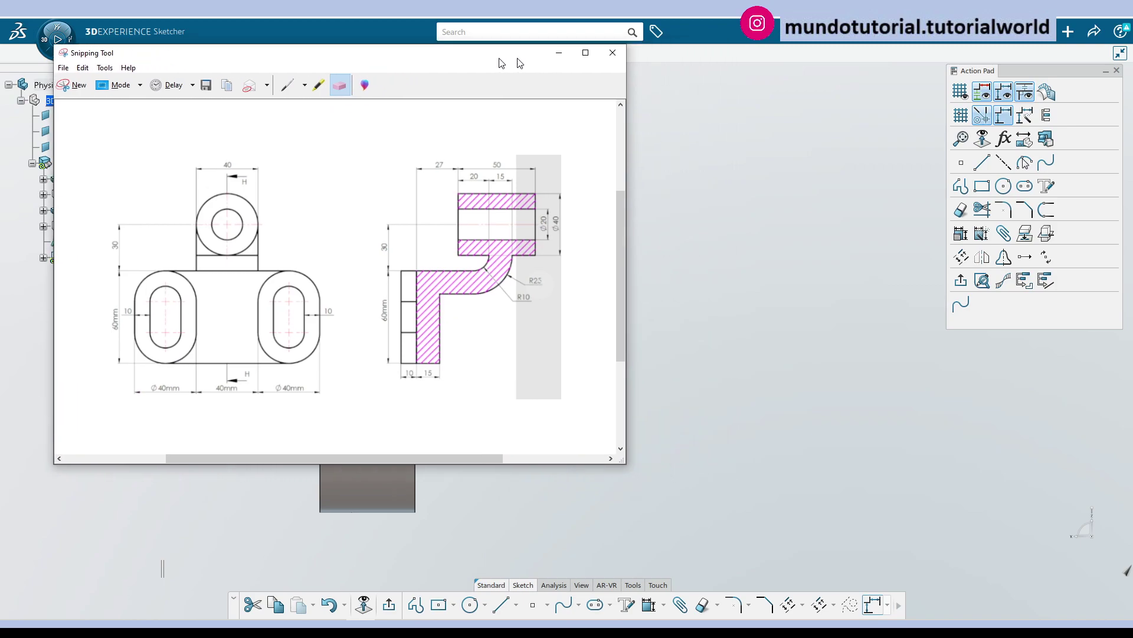
pyautogui.hotkey('alt', 'Tab')
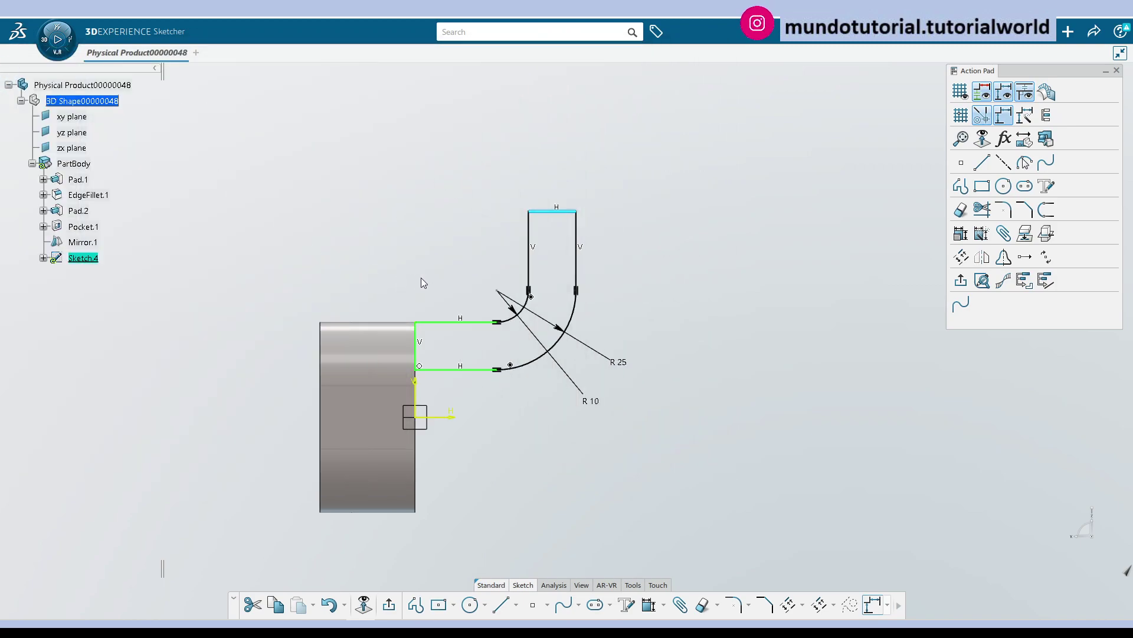
pyautogui.keyDown('ctrl'); pyautogui.click(453, 321); pyautogui.keyUp('ctrl')
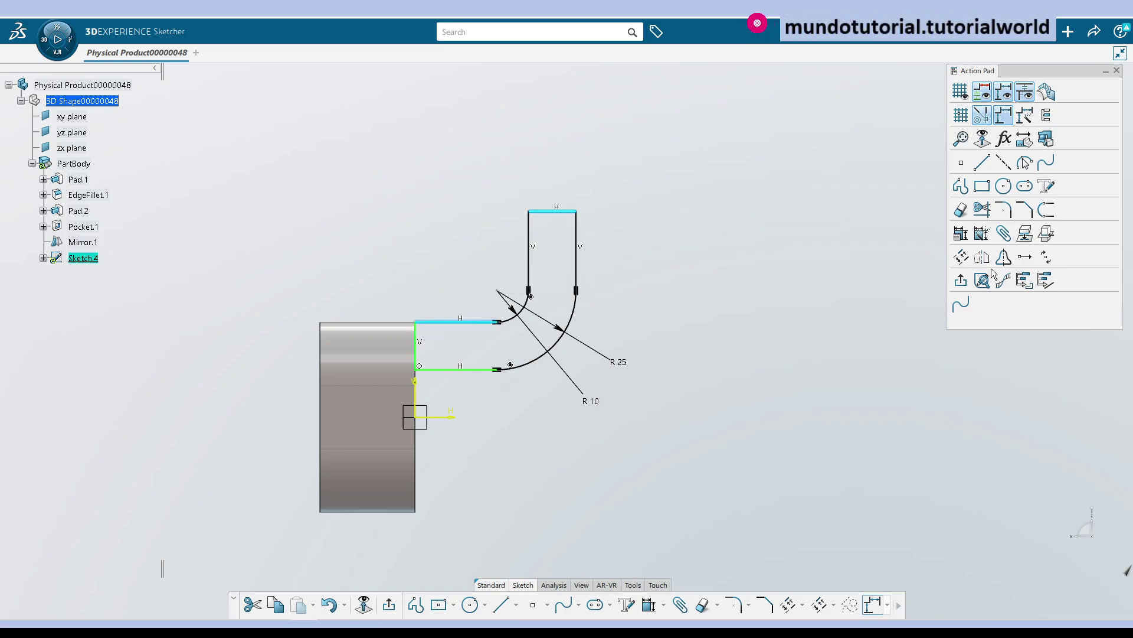
pyautogui.click(651, 608)
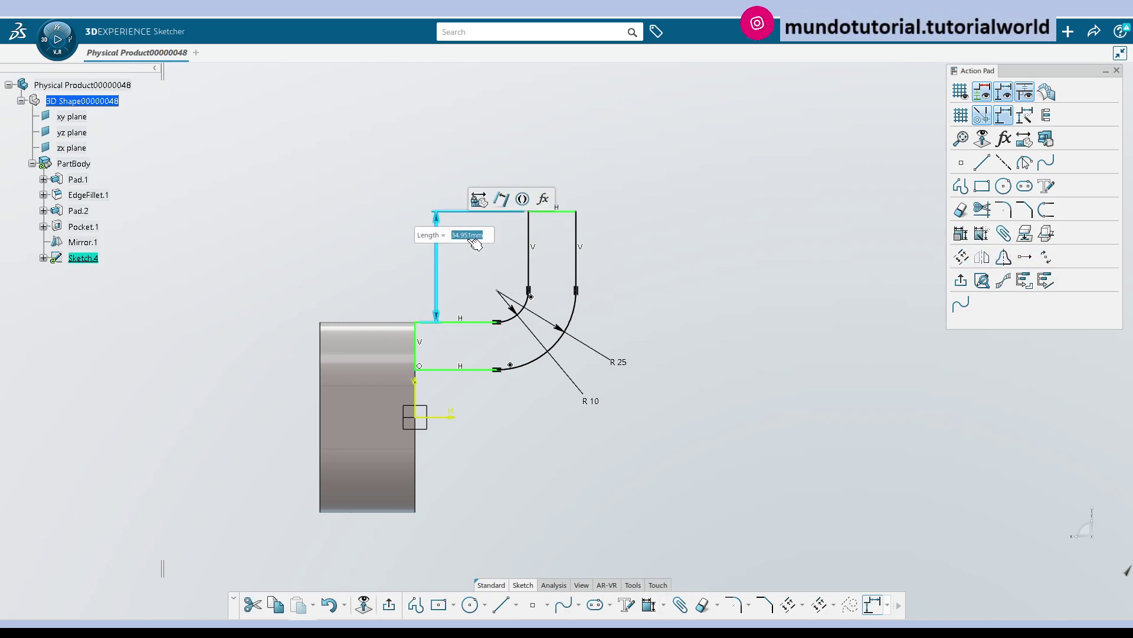
pyautogui.write('30')
pyautogui.press('Return')
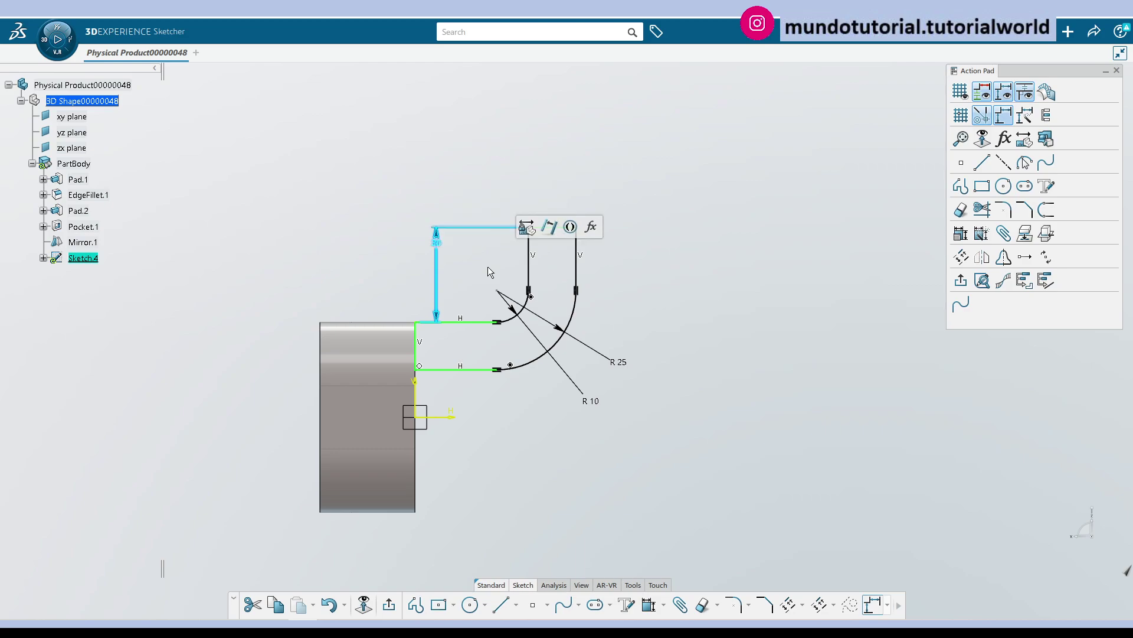
pyautogui.click(500, 415)
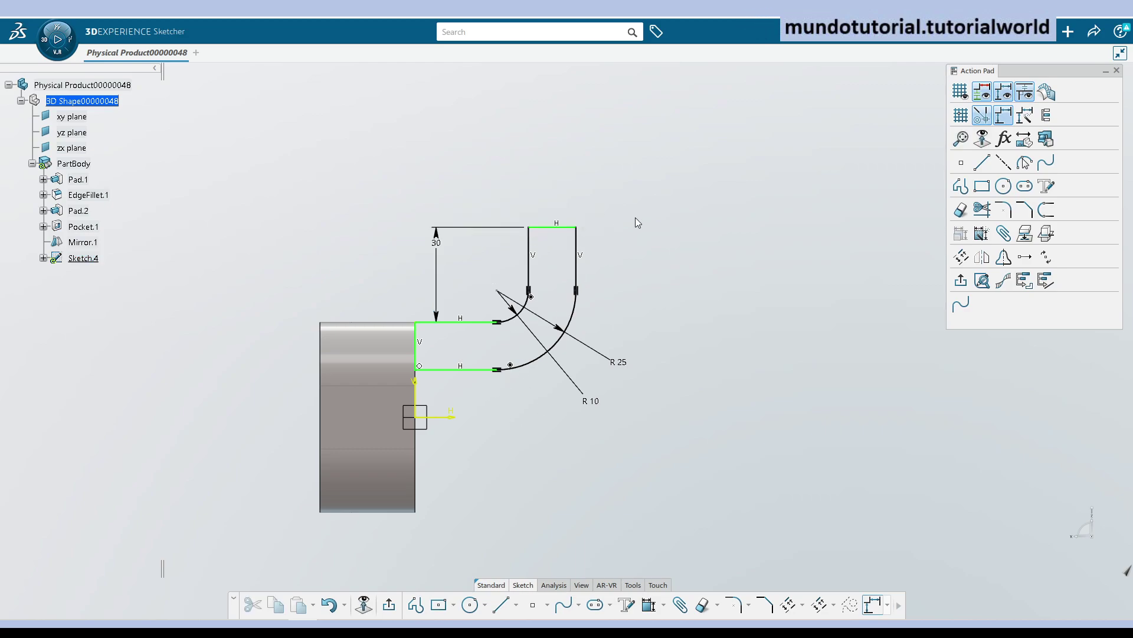
# - Shift the arm's top end right, select the inner upright and plate-face lines, and view the reference
pyautogui.click(566, 224)
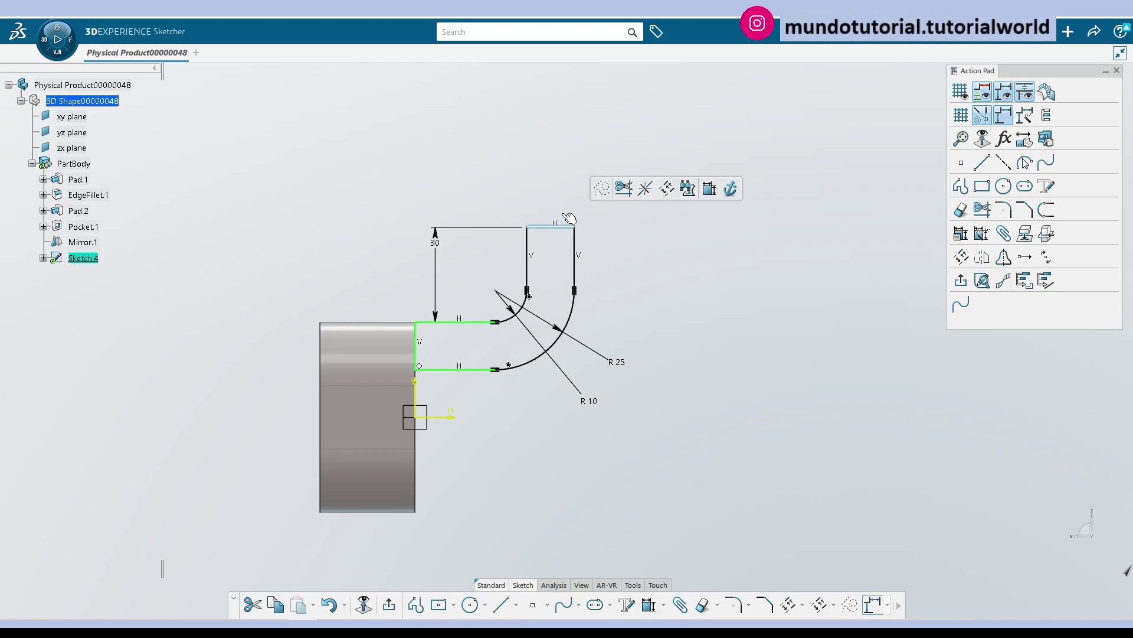
pyautogui.moveTo(570, 227); pyautogui.dragTo(605, 234)
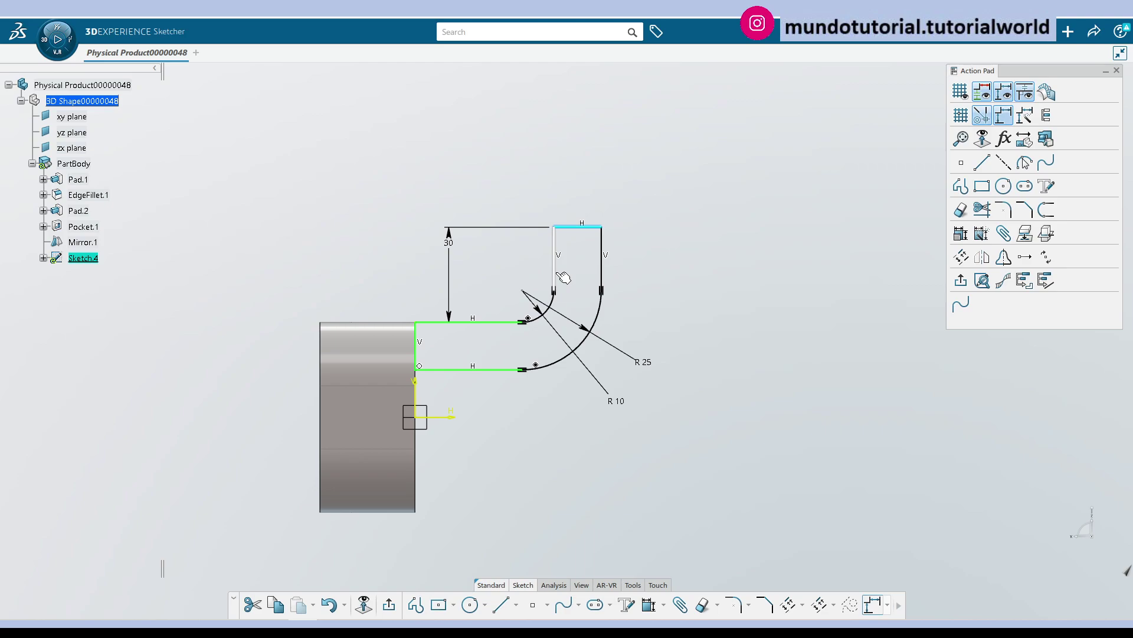
pyautogui.click(555, 269)
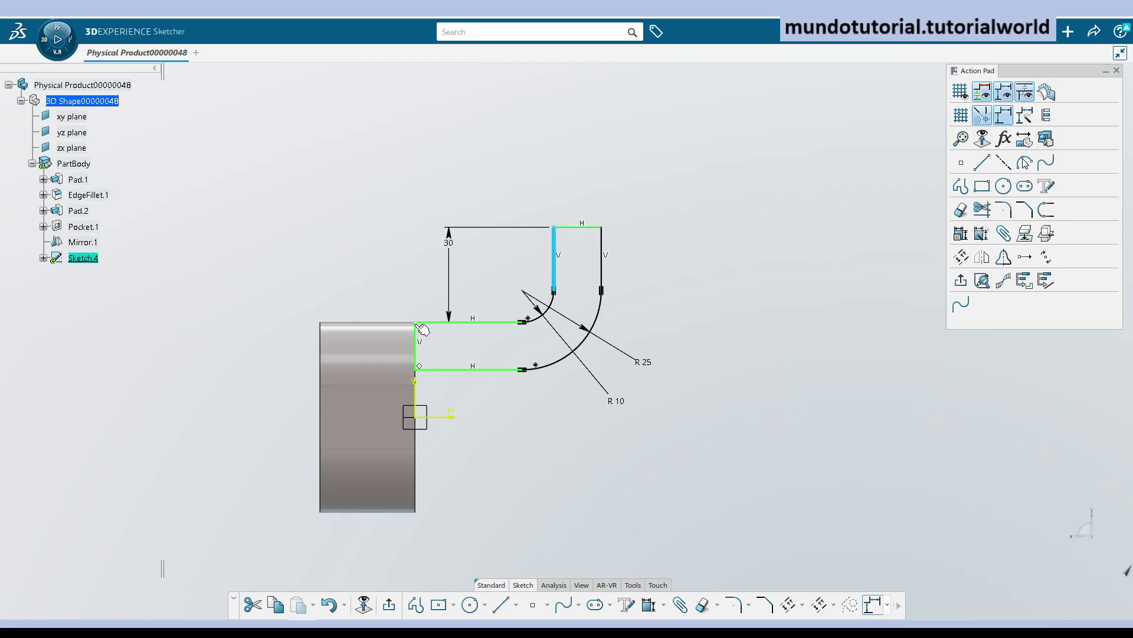
pyautogui.keyDown('ctrl'); pyautogui.click(418, 337); pyautogui.keyUp('ctrl')
pyautogui.hotkey('alt', 'Tab')
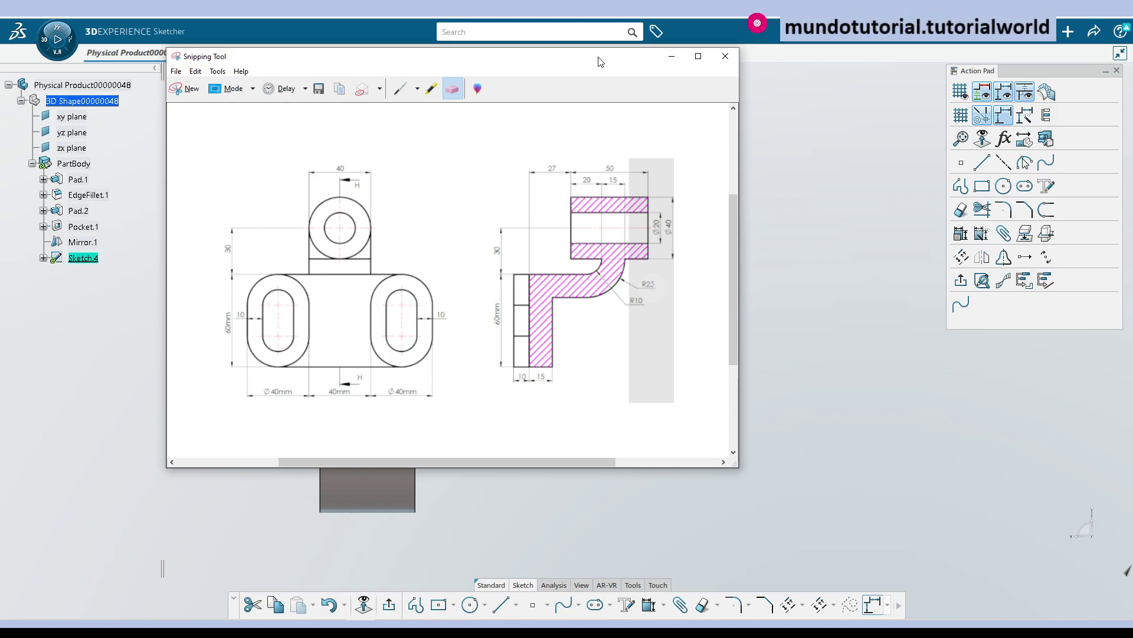
# - Close the reference drawing and set the arm's inner upright 32 mm from the plate face
pyautogui.moveTo(599, 62); pyautogui.dragTo(459, 56)
pyautogui.click(531, 51)
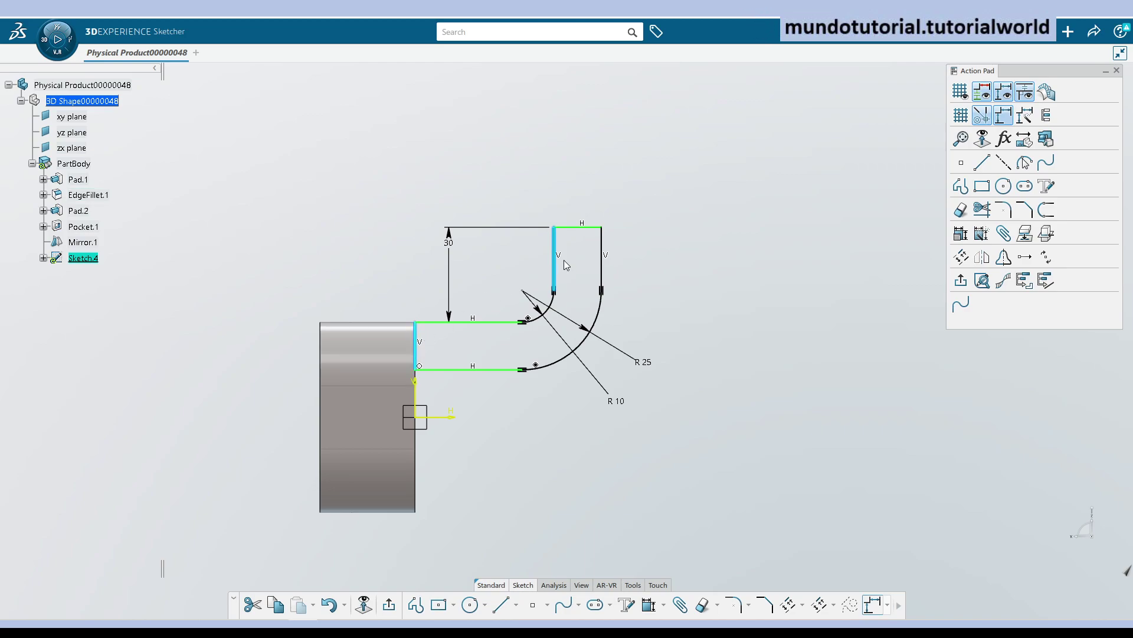
pyautogui.click(649, 604)
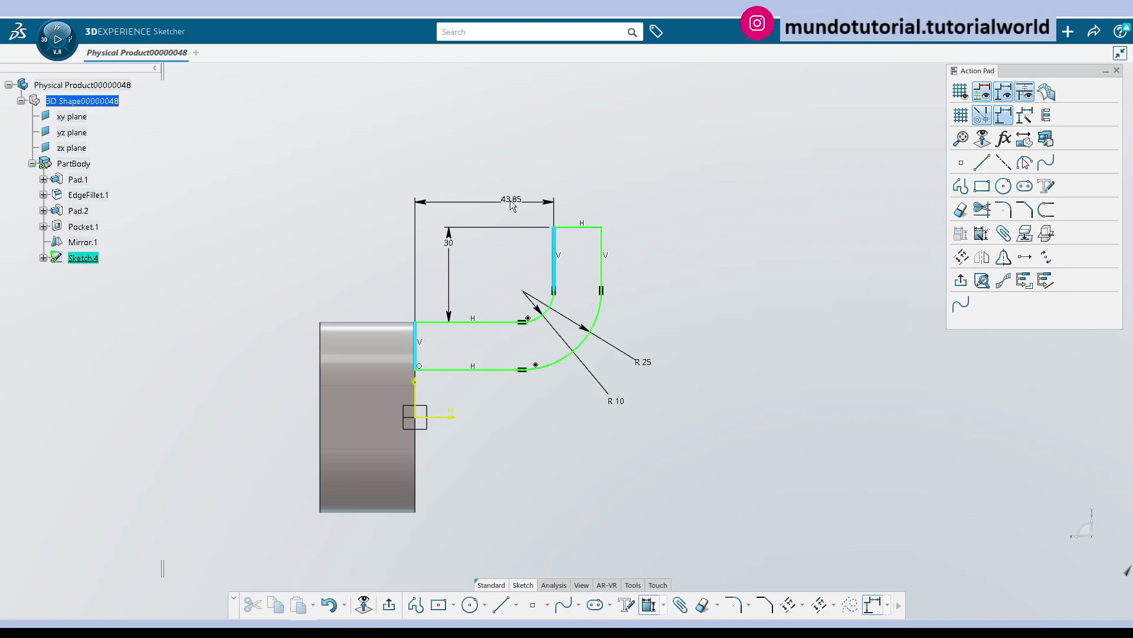
pyautogui.click(529, 199)
pyautogui.write('32')
pyautogui.press('Return')
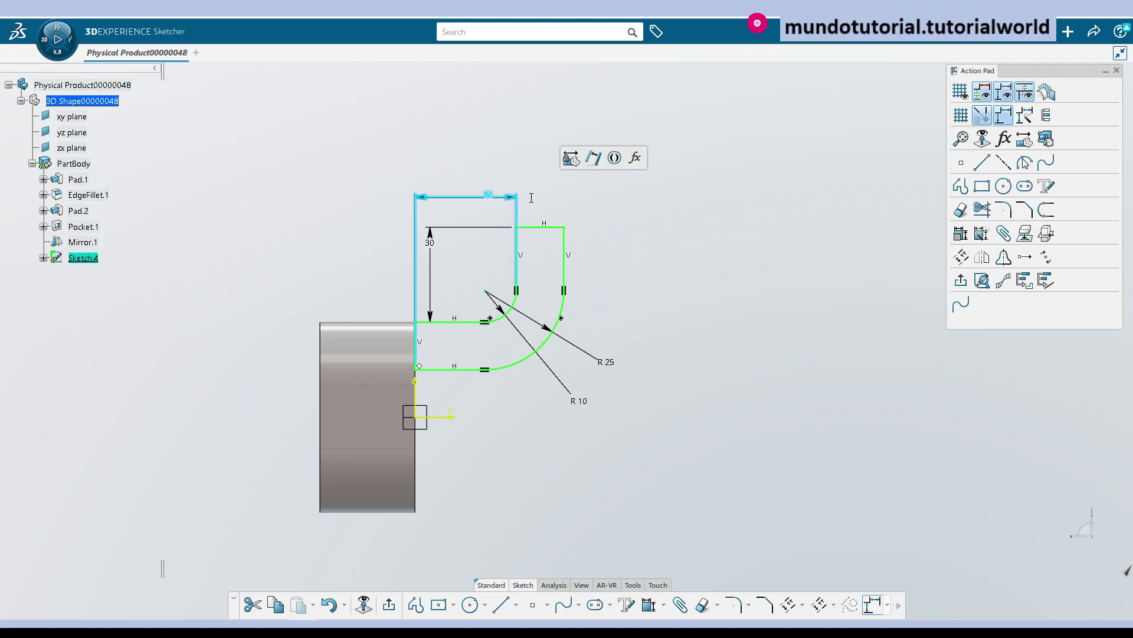
pyautogui.click(688, 239)
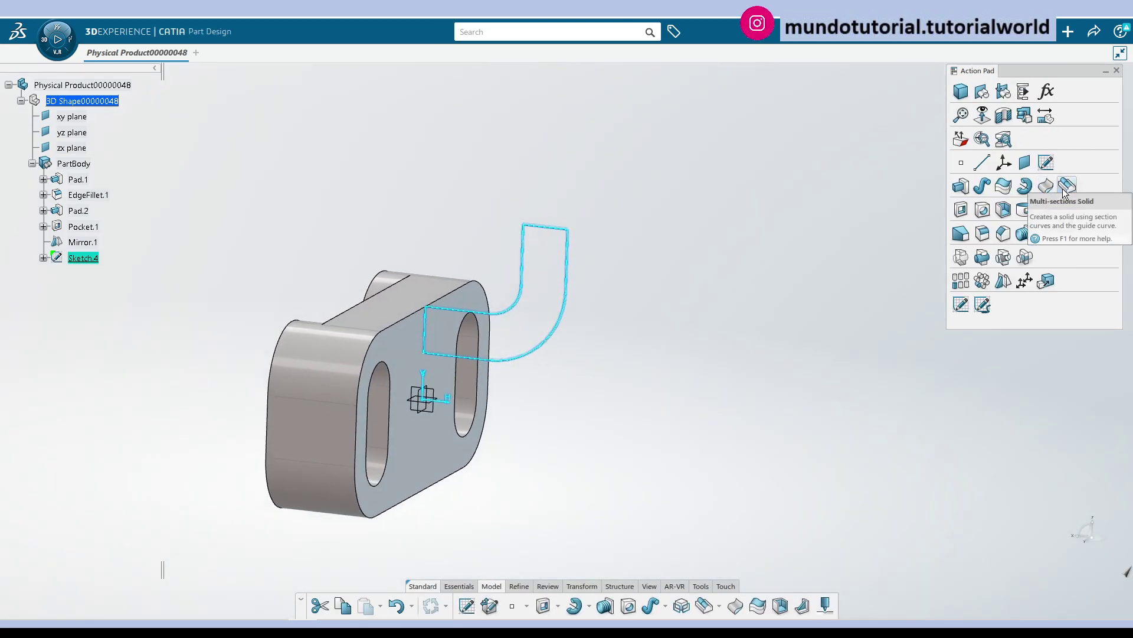
# - Pad the arm sketch 20 mm mirrored to both sides and orbit to inspect the new arm
pyautogui.click(961, 186)
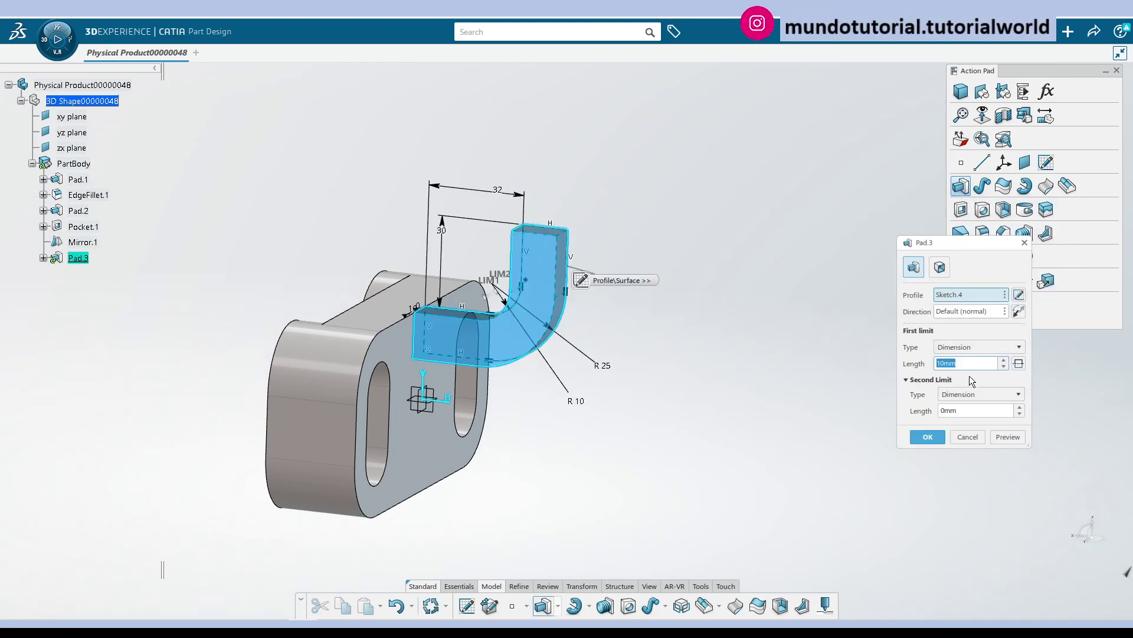
pyautogui.write('20')
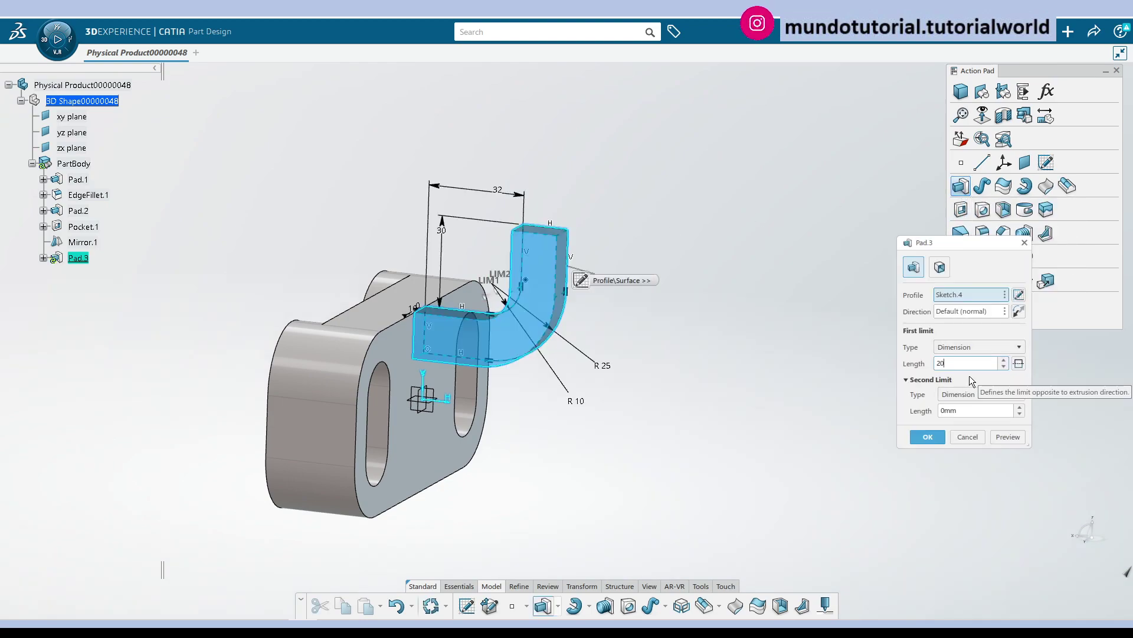
pyautogui.click(1023, 364)
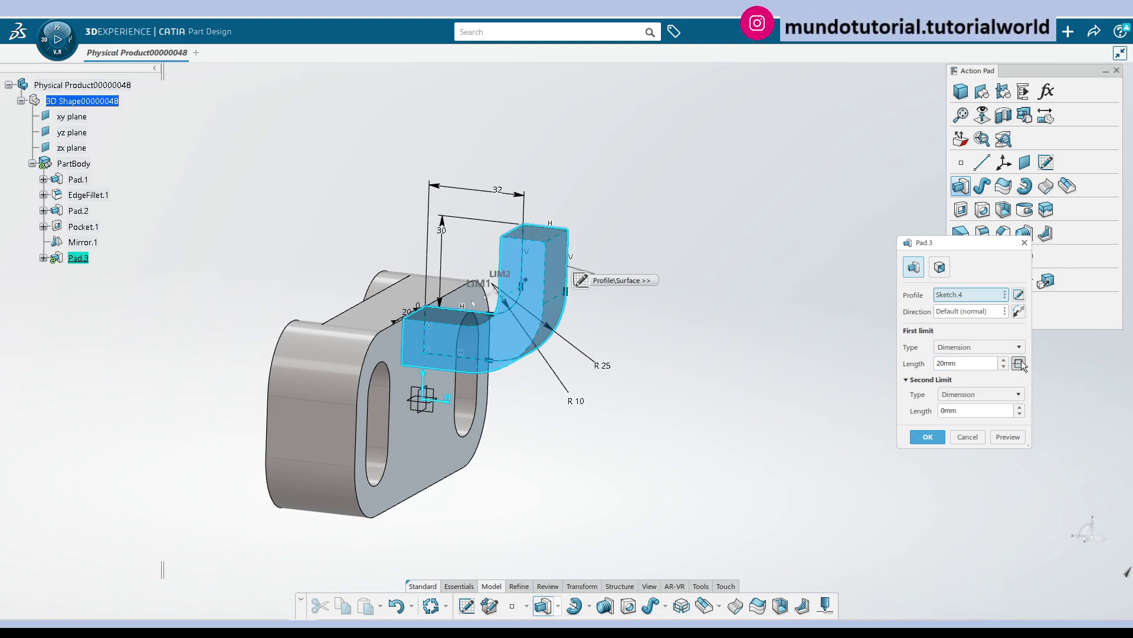
pyautogui.click(1020, 362)
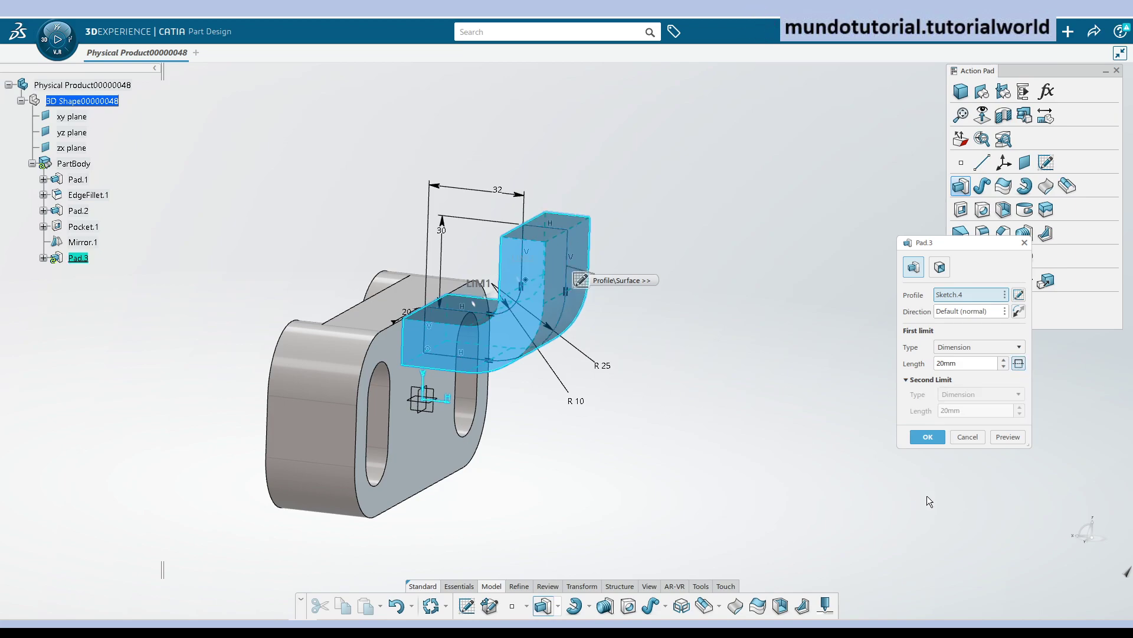
pyautogui.click(925, 438)
pyautogui.click(732, 364)
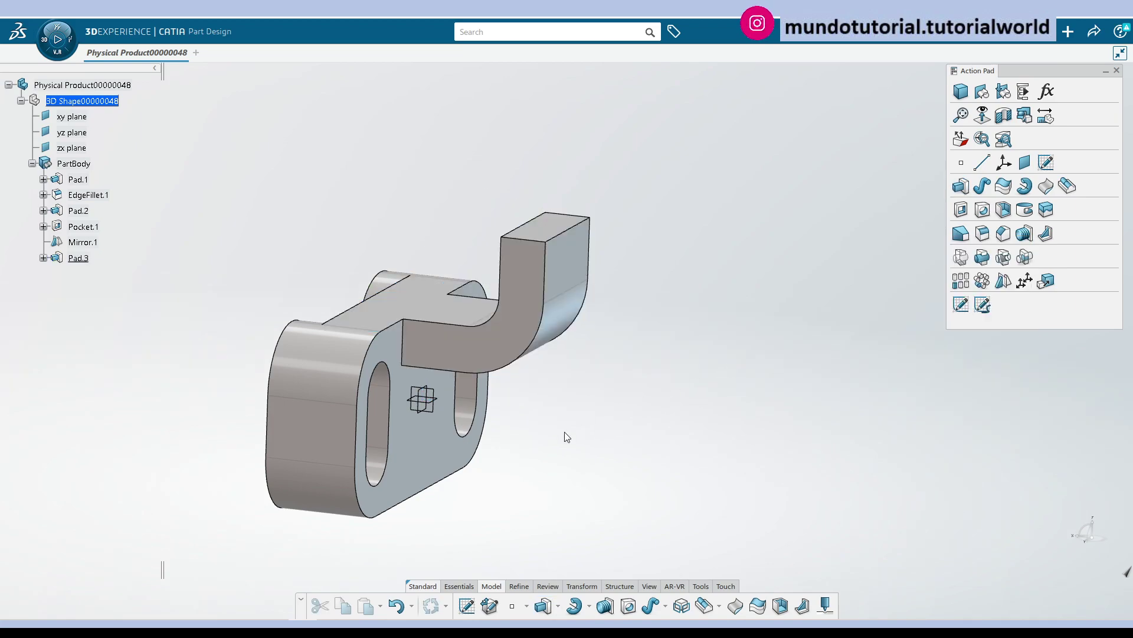
pyautogui.moveTo(564, 434); pyautogui.dragTo(700, 423, button='middle')
pyautogui.moveTo(468, 413); pyautogui.dragTo(614, 397, button='middle')
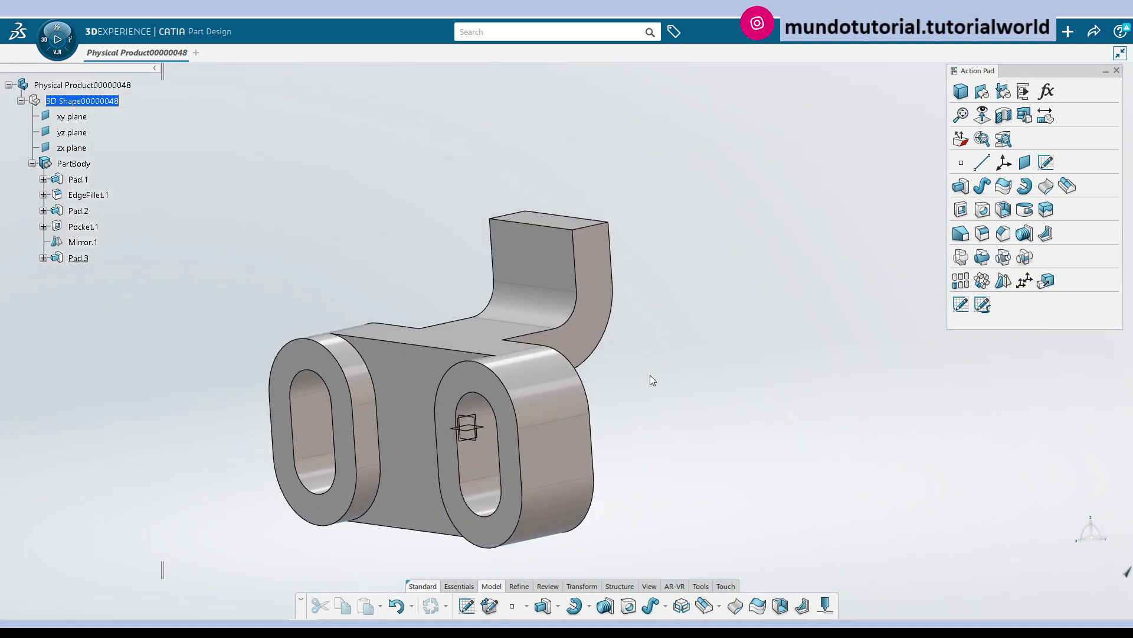
# - Sketch on the arm face and draw a circle centred at the arm's top edge
pyautogui.click(540, 264)
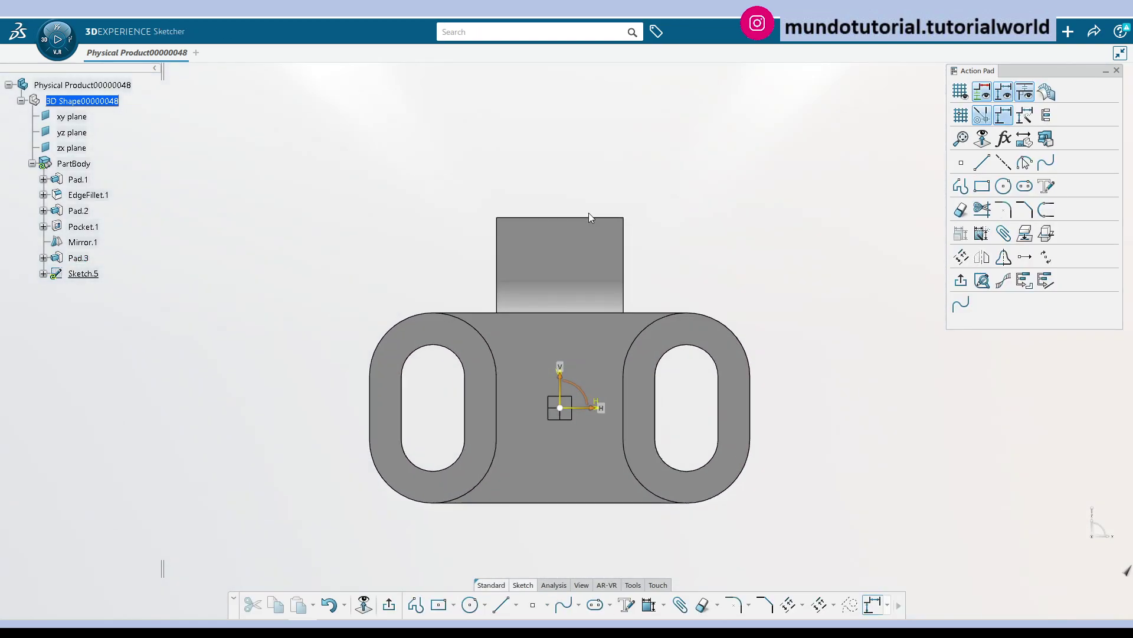
pyautogui.click(1004, 186)
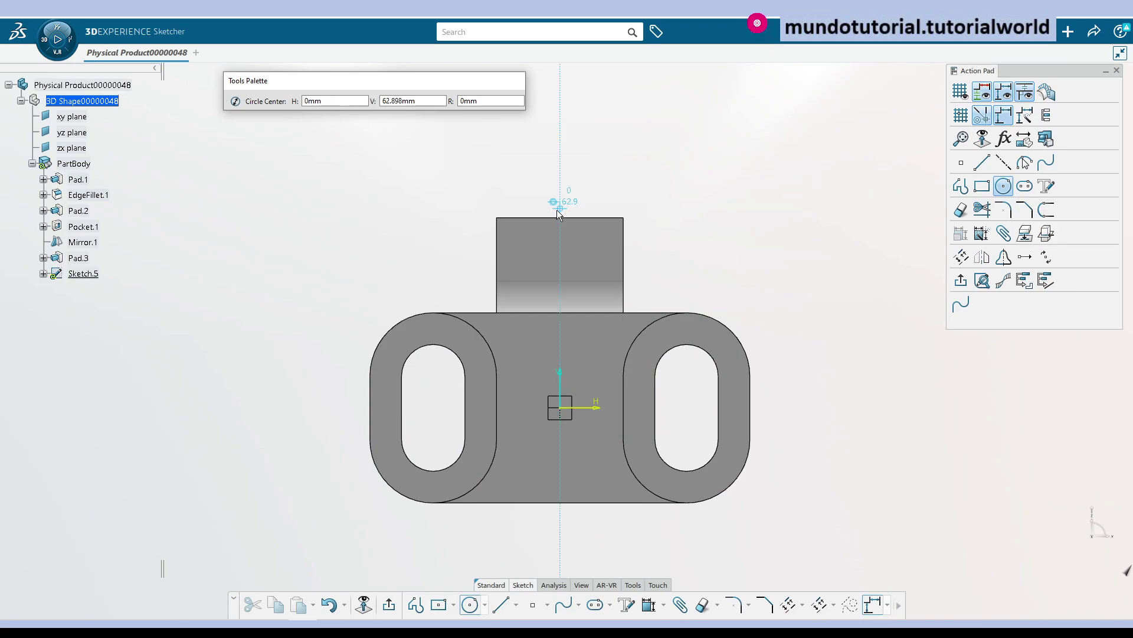
pyautogui.click(561, 217)
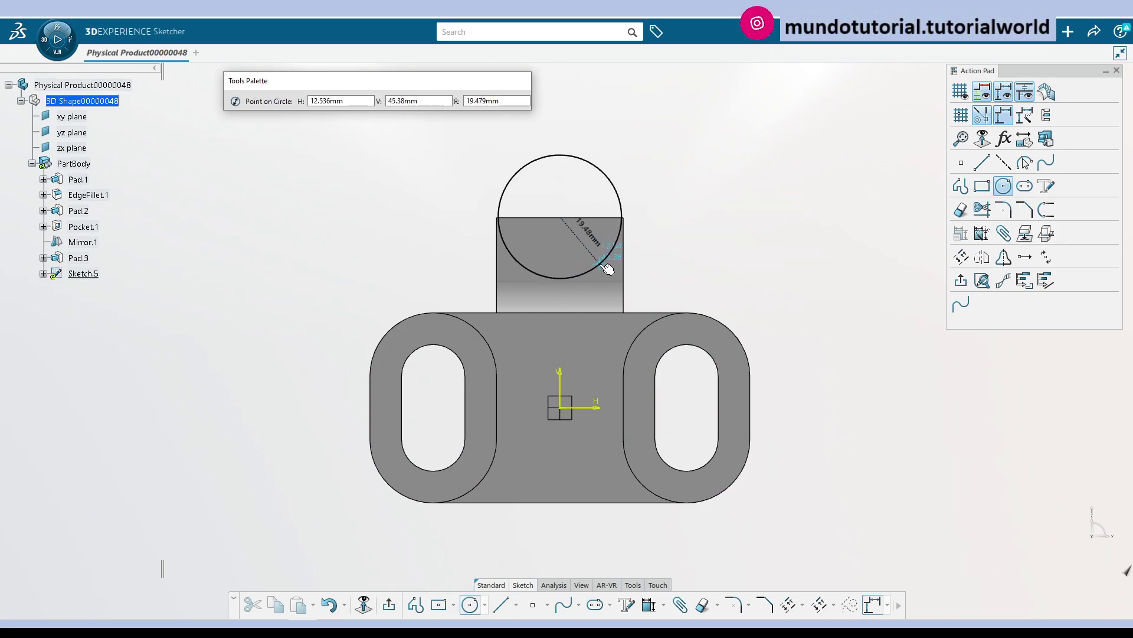
pyautogui.click(603, 210)
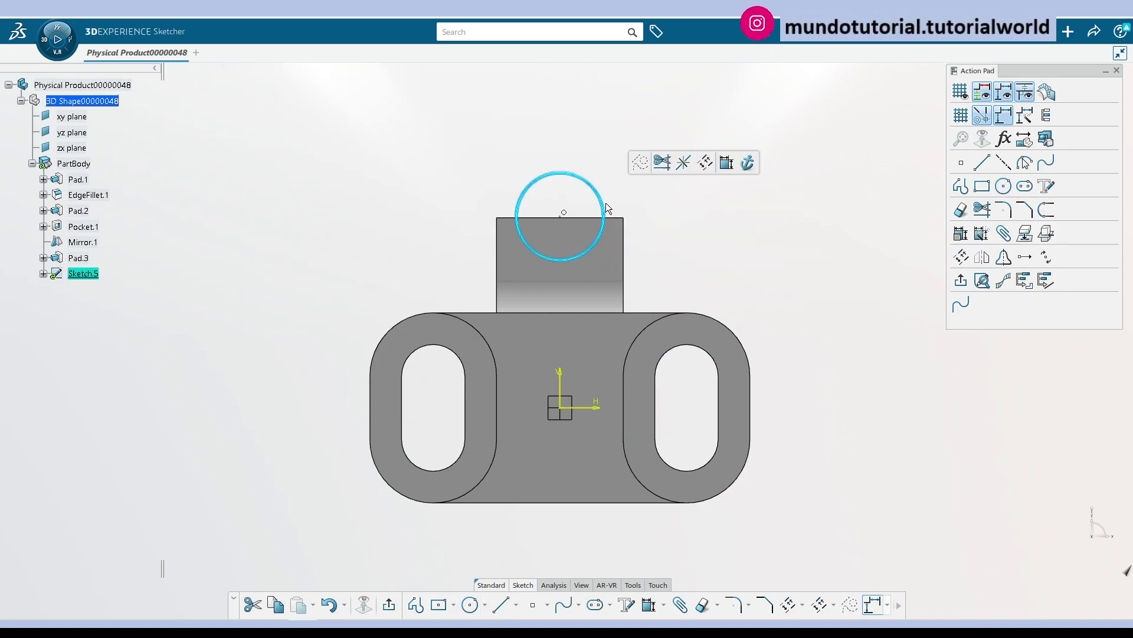
# - Make the circle's centre coincident with the arm's top edge
pyautogui.click(566, 220)
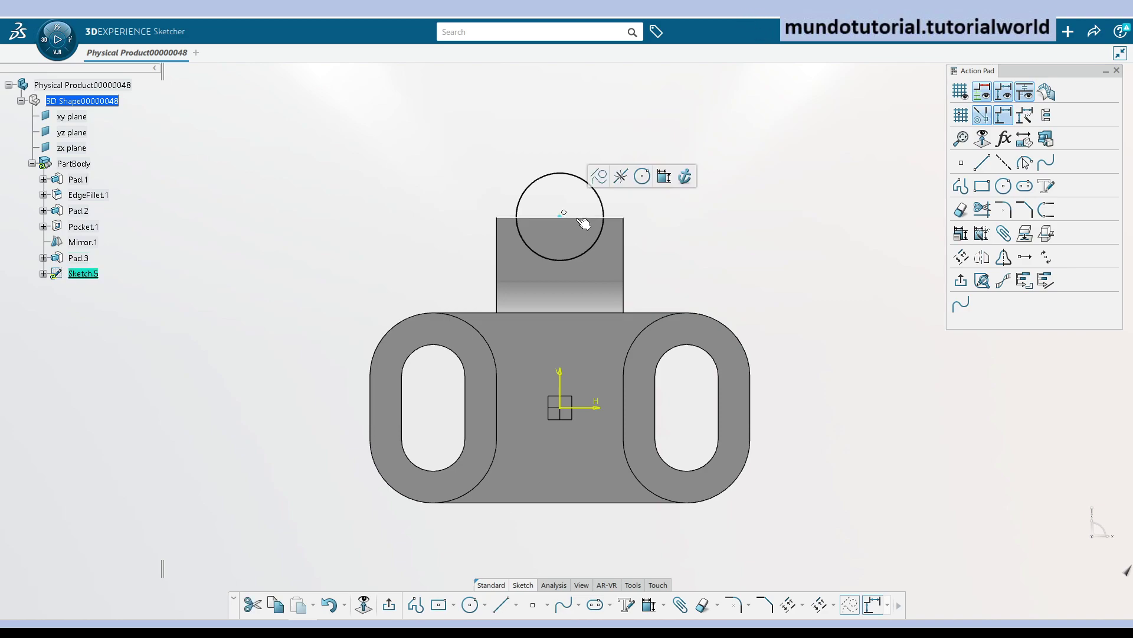
pyautogui.click(582, 218)
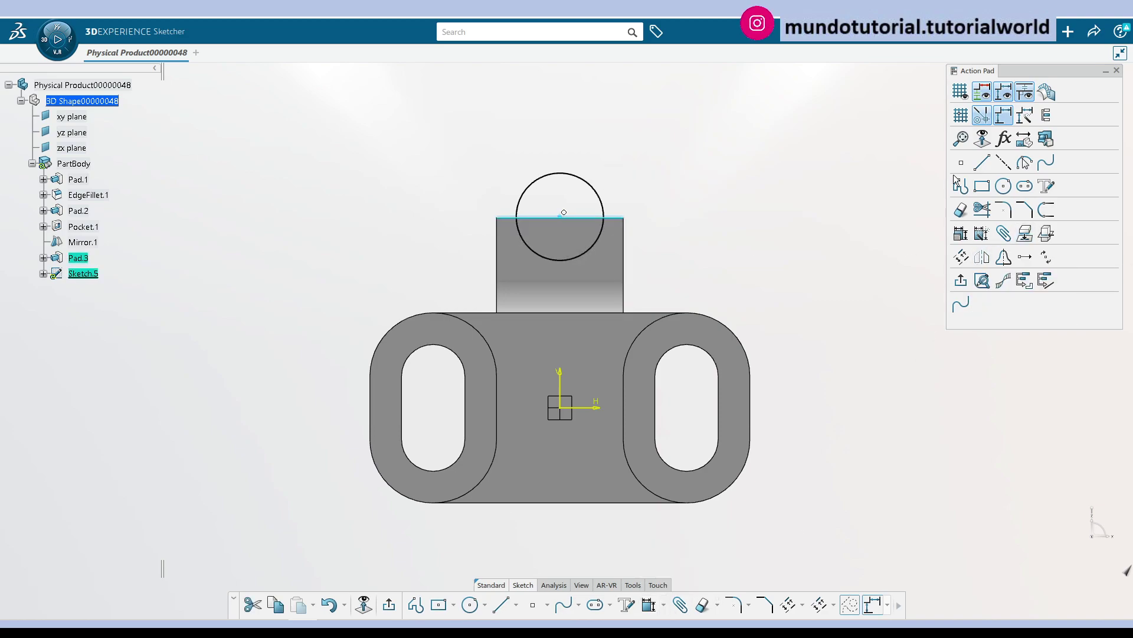
pyautogui.click(959, 235)
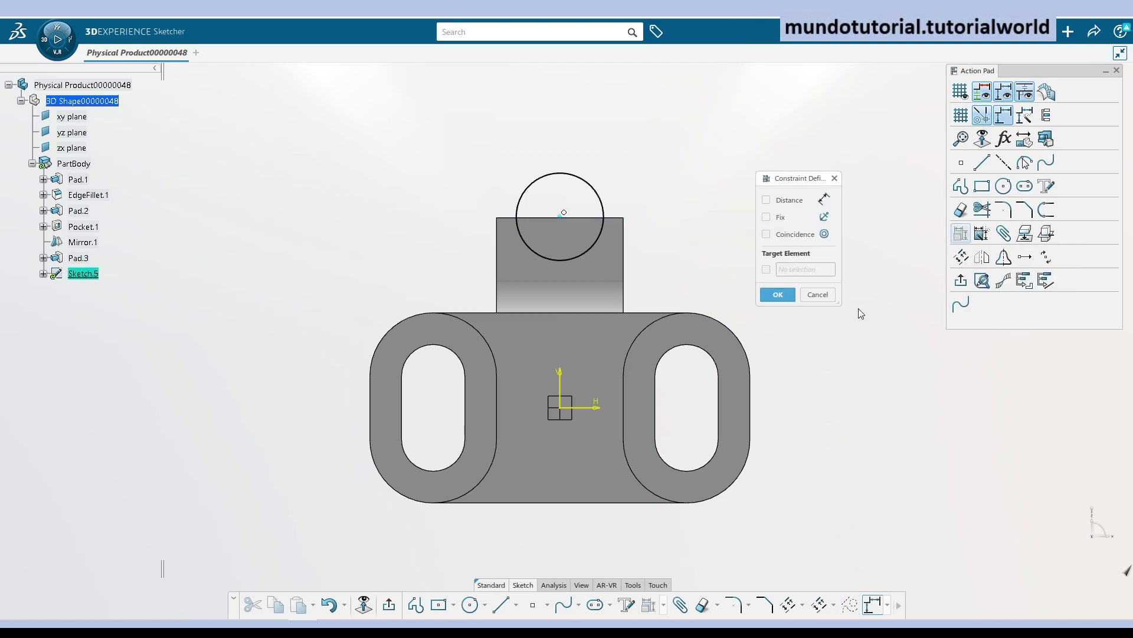
pyautogui.click(800, 234)
pyautogui.click(778, 294)
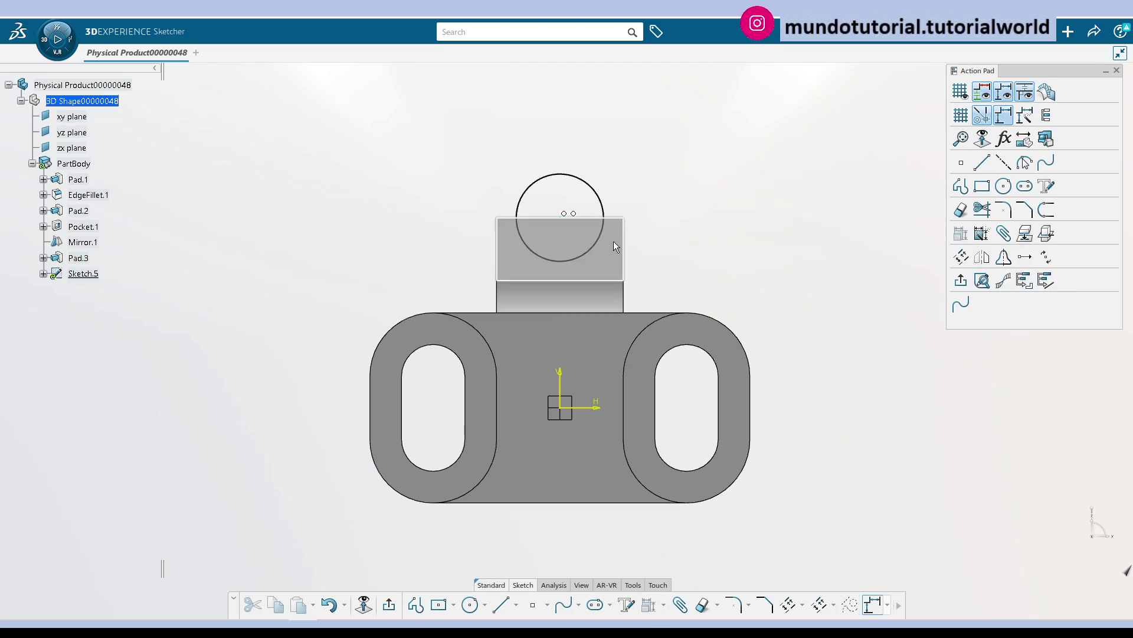
# - Make the circle tangent to the arm's right side
pyautogui.click(601, 235)
pyautogui.keyDown('ctrl'); pyautogui.click(624, 247); pyautogui.keyUp('ctrl')
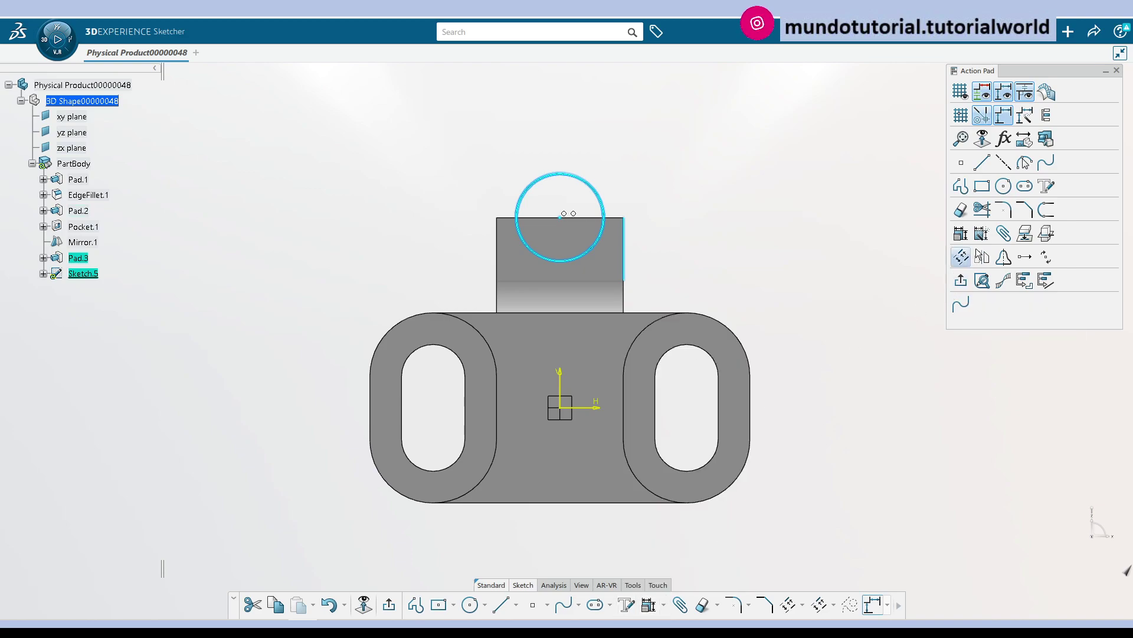
pyautogui.click(962, 234)
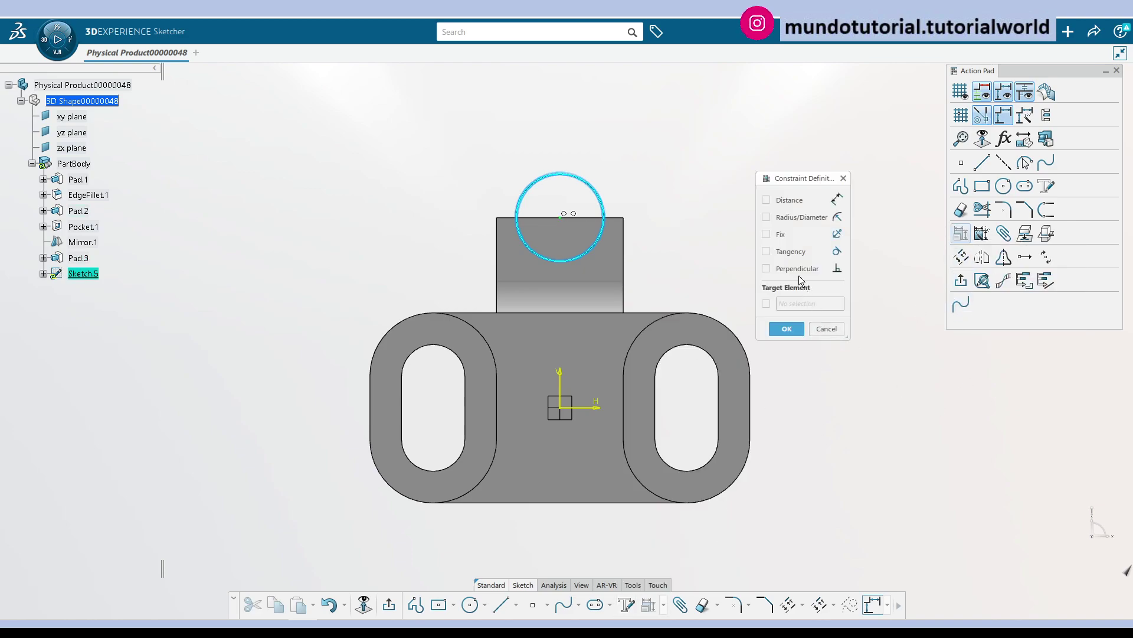
pyautogui.click(791, 252)
pyautogui.click(773, 329)
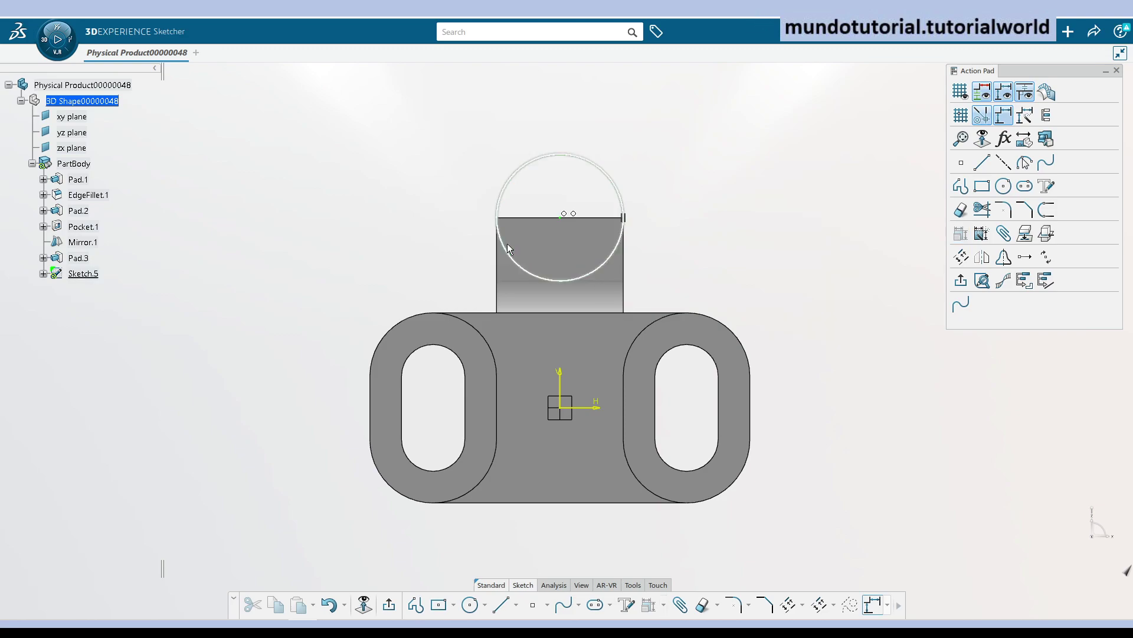
pyautogui.click(515, 254)
pyautogui.click(429, 119)
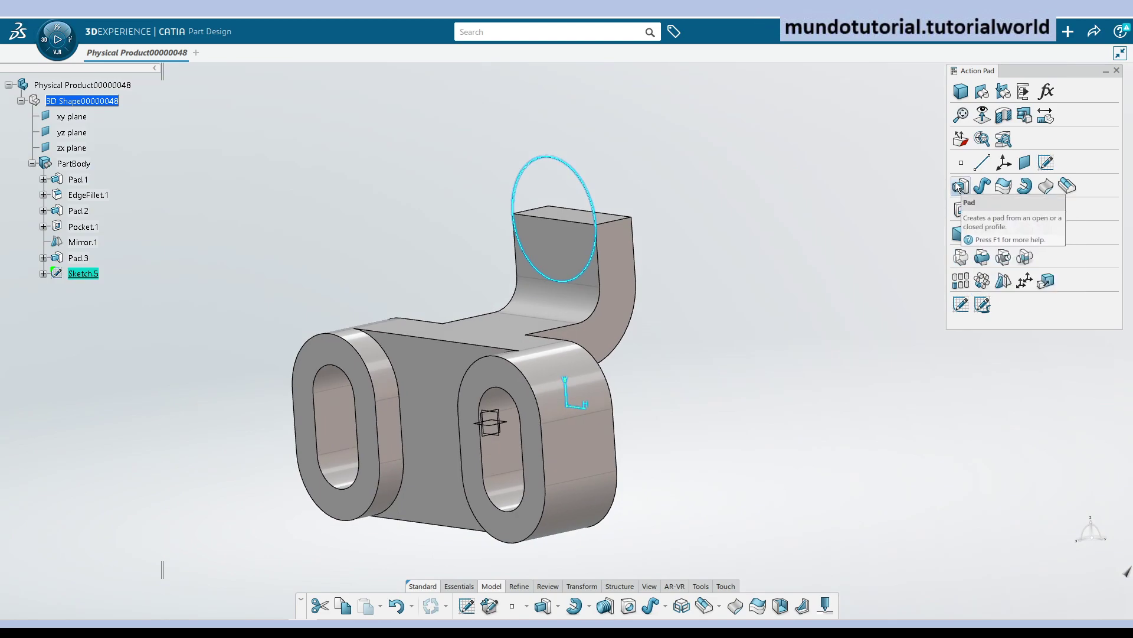
# - Pad the boss circle 20 mm one way with a 30 mm second limit
pyautogui.click(952, 185)
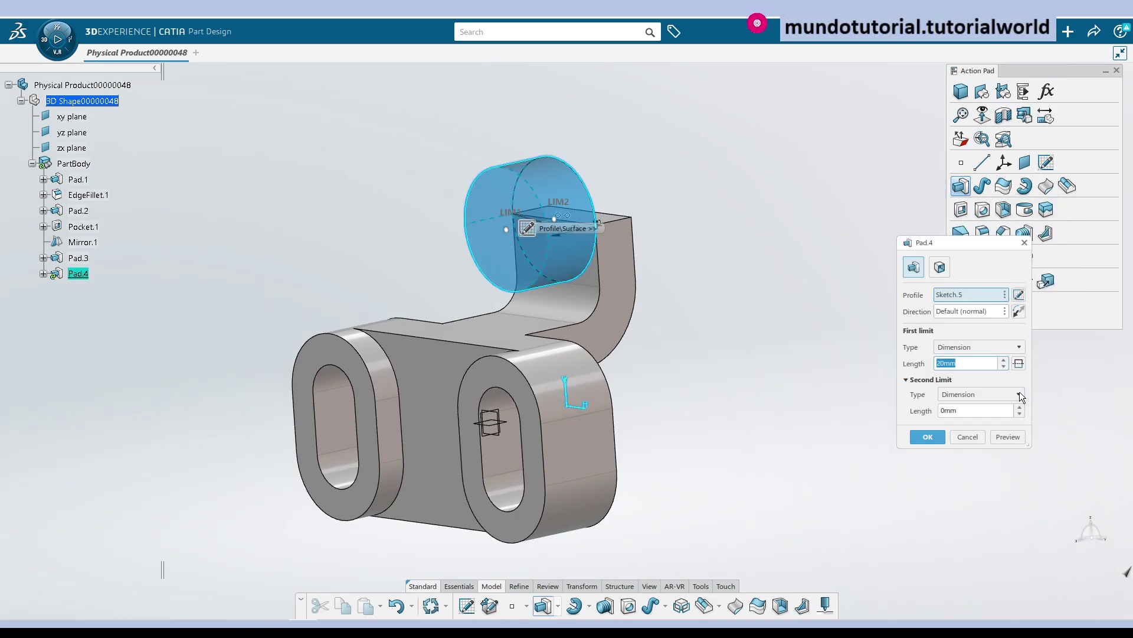
pyautogui.doubleClick(978, 409)
pyautogui.write('30')
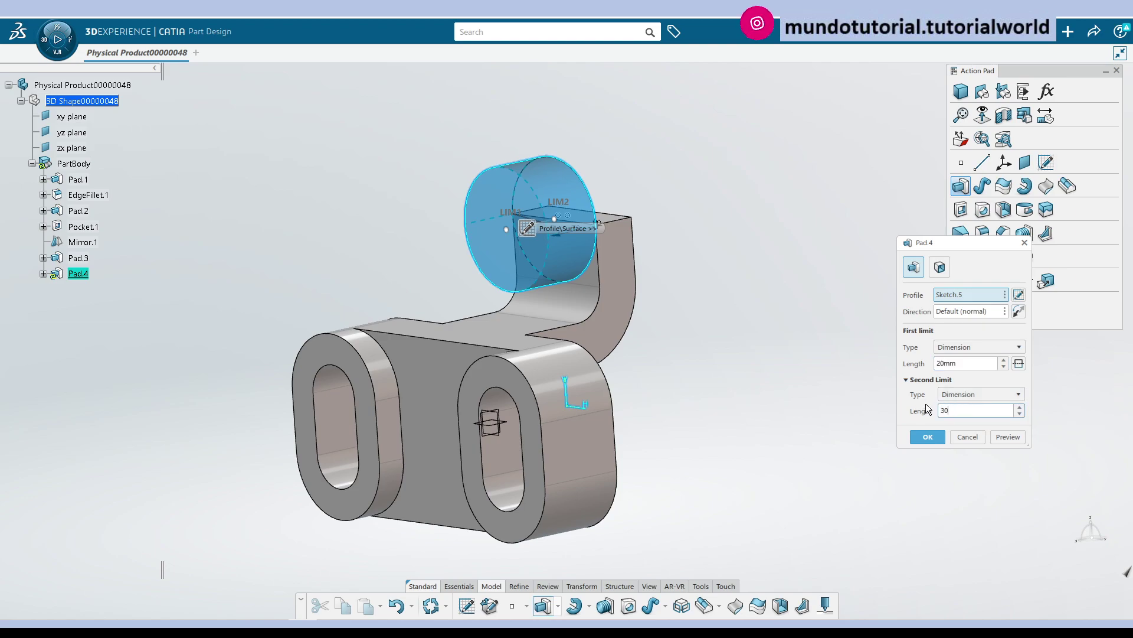
pyautogui.click(1006, 437)
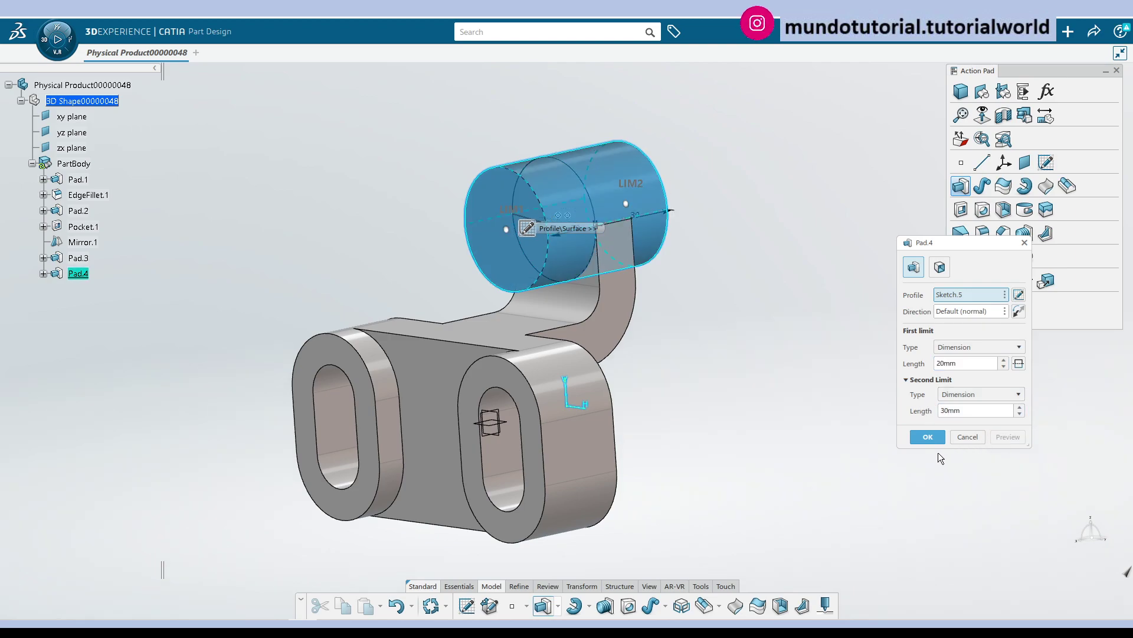
pyautogui.click(927, 437)
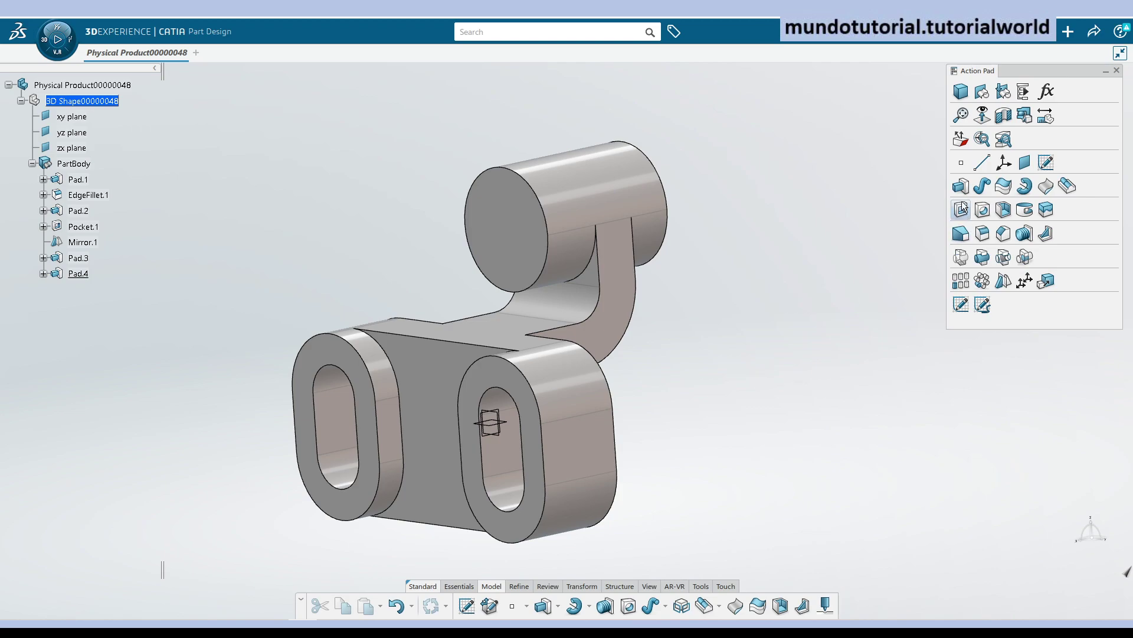
# - Open a sketch on the boss's end face and draw a circle on it
pyautogui.click(1045, 162)
pyautogui.click(513, 229)
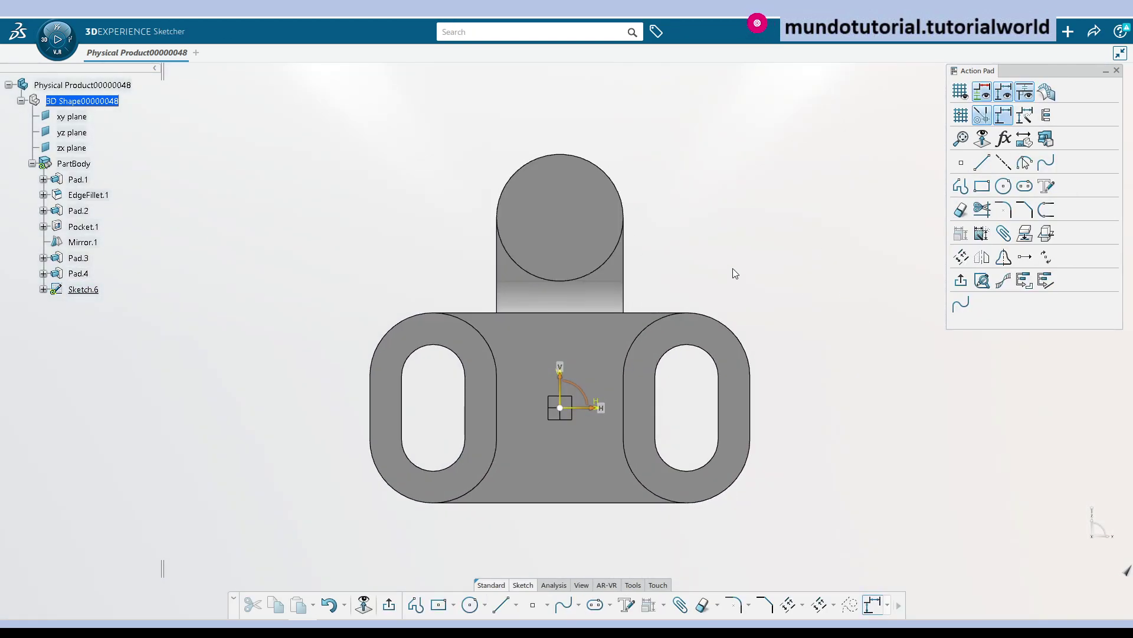
pyautogui.moveTo(806, 245); pyautogui.dragTo(713, 267, button='middle')
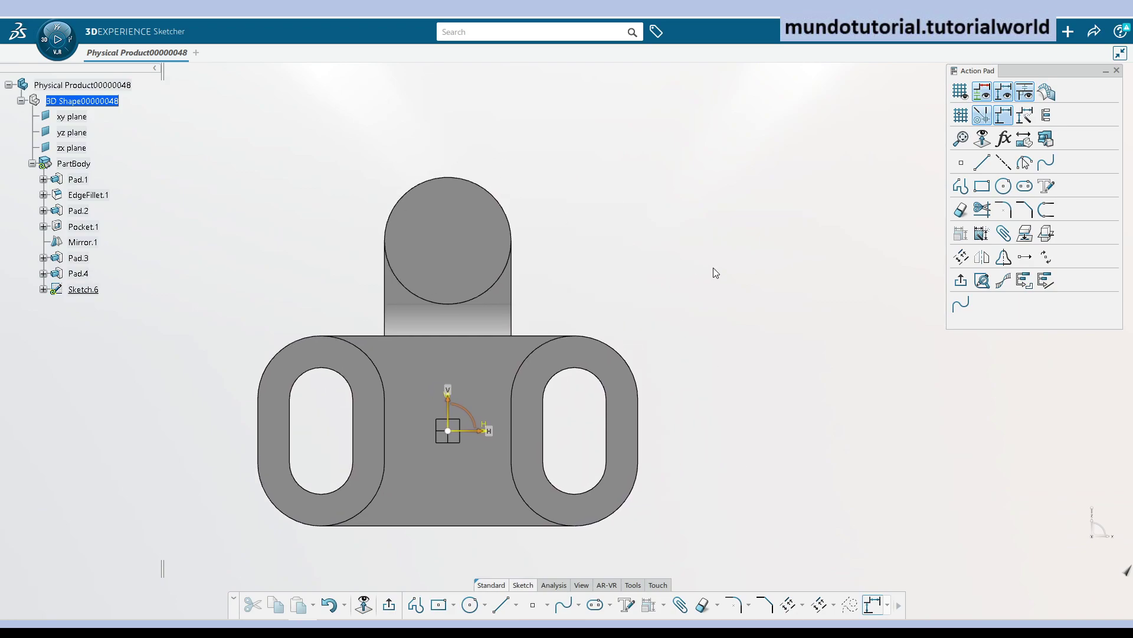
pyautogui.click(1005, 188)
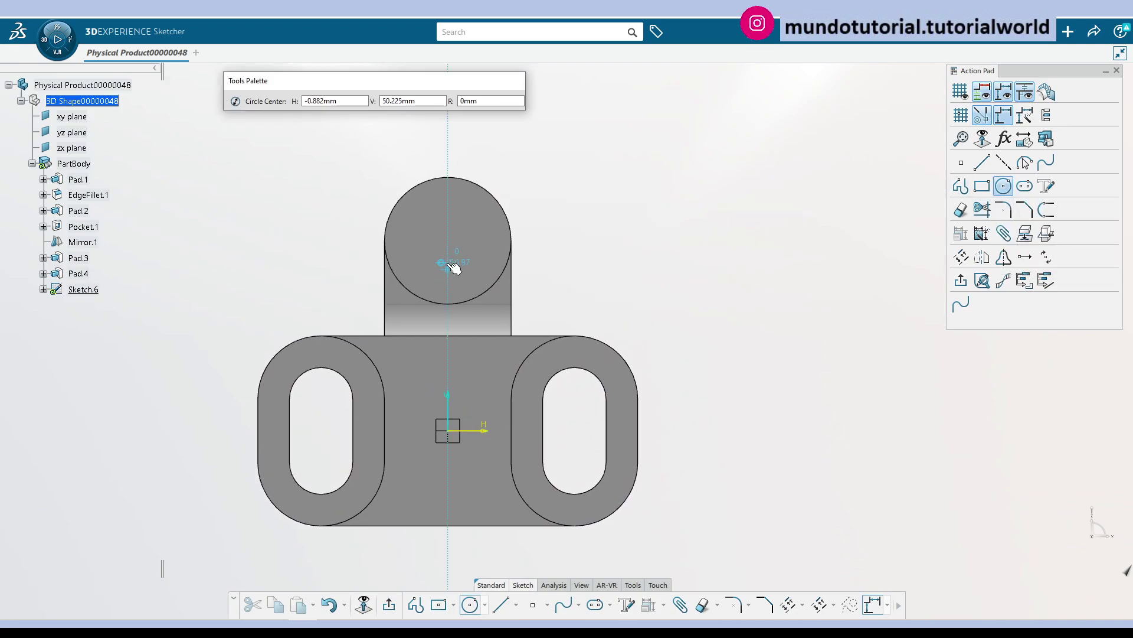
pyautogui.click(448, 232)
pyautogui.click(486, 269)
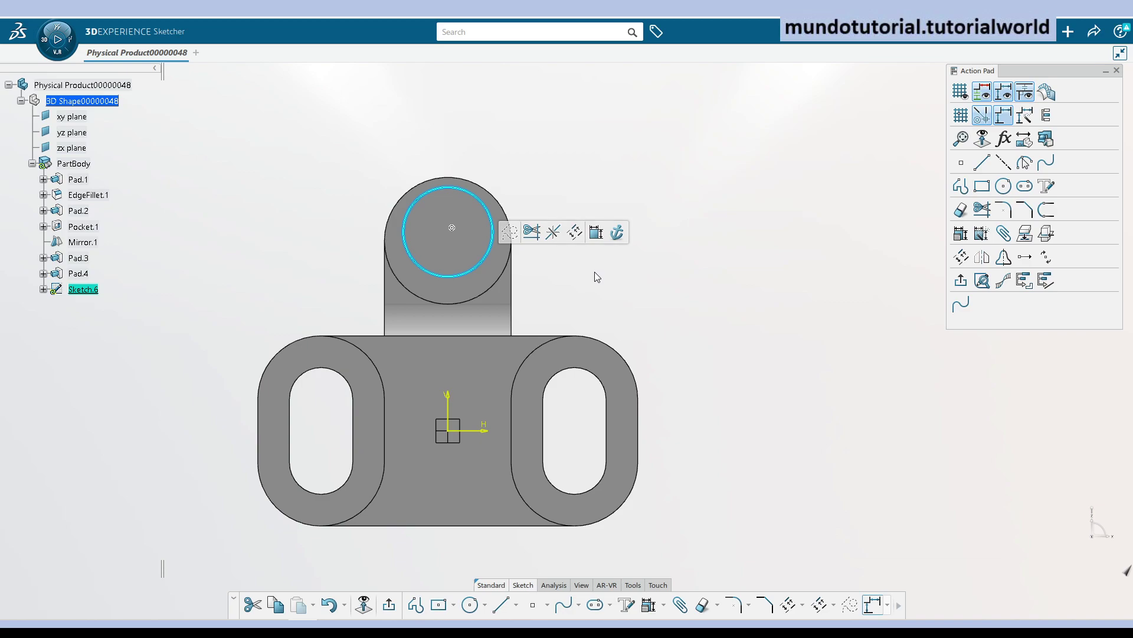
# - Make the circle concentric with the boss's outer circular edge
pyautogui.click(501, 292)
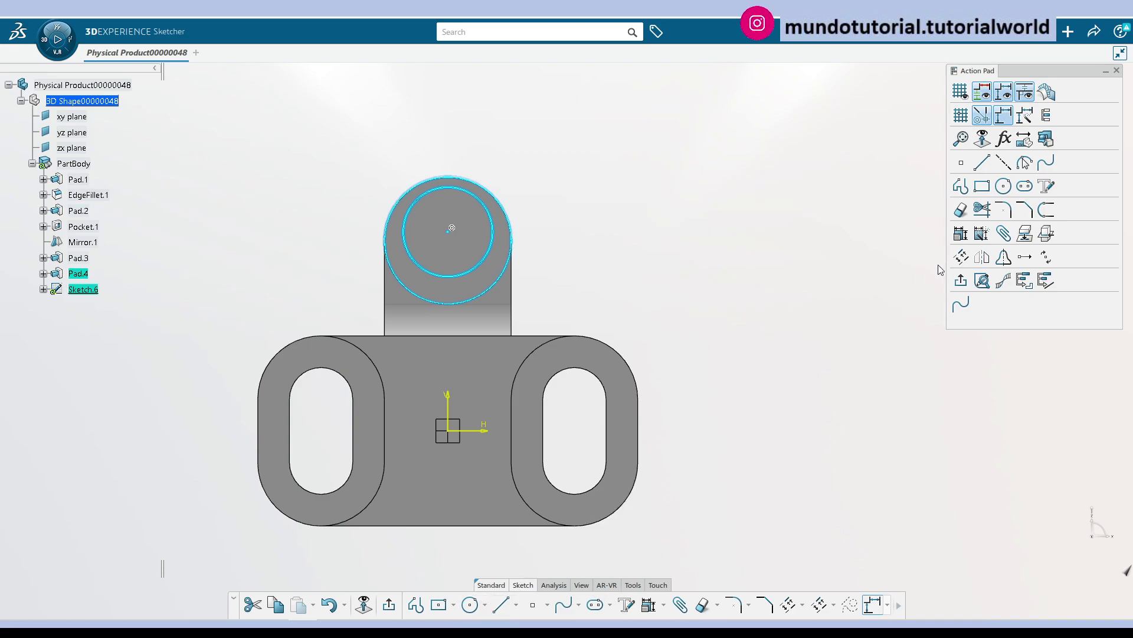
pyautogui.click(960, 233)
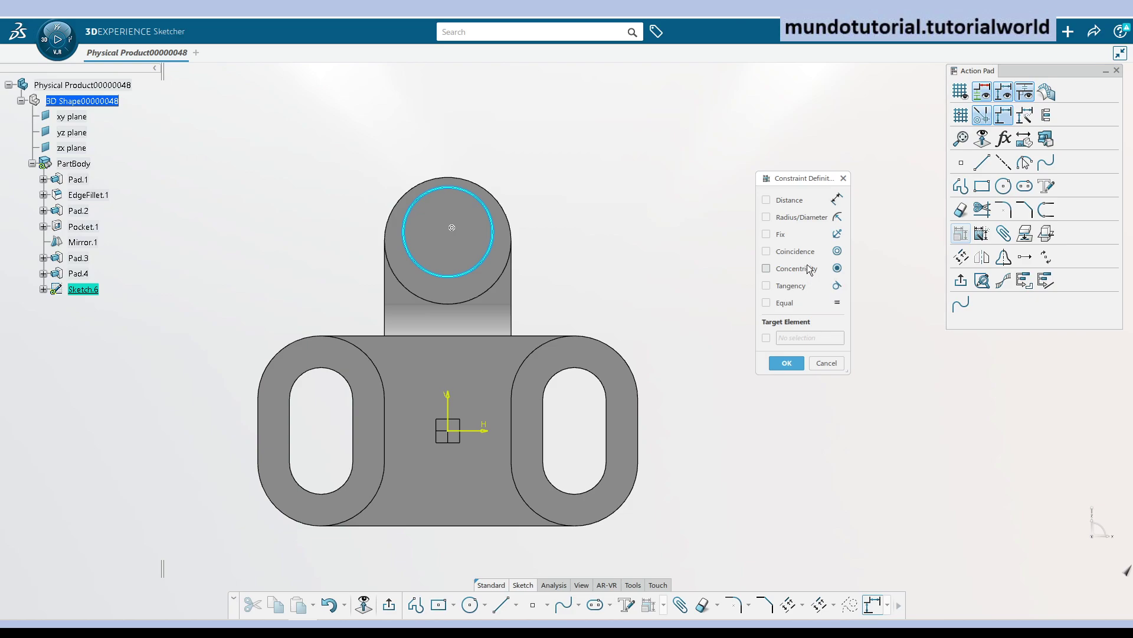
pyautogui.click(805, 271)
pyautogui.click(795, 364)
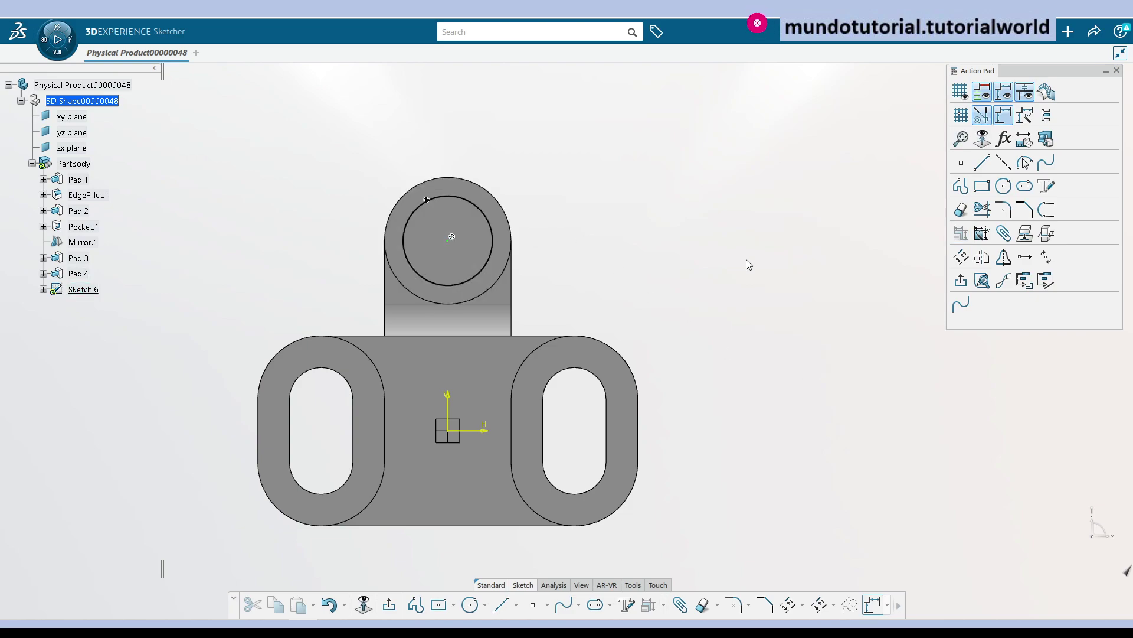
pyautogui.moveTo(746, 260); pyautogui.dragTo(711, 385, button='middle')
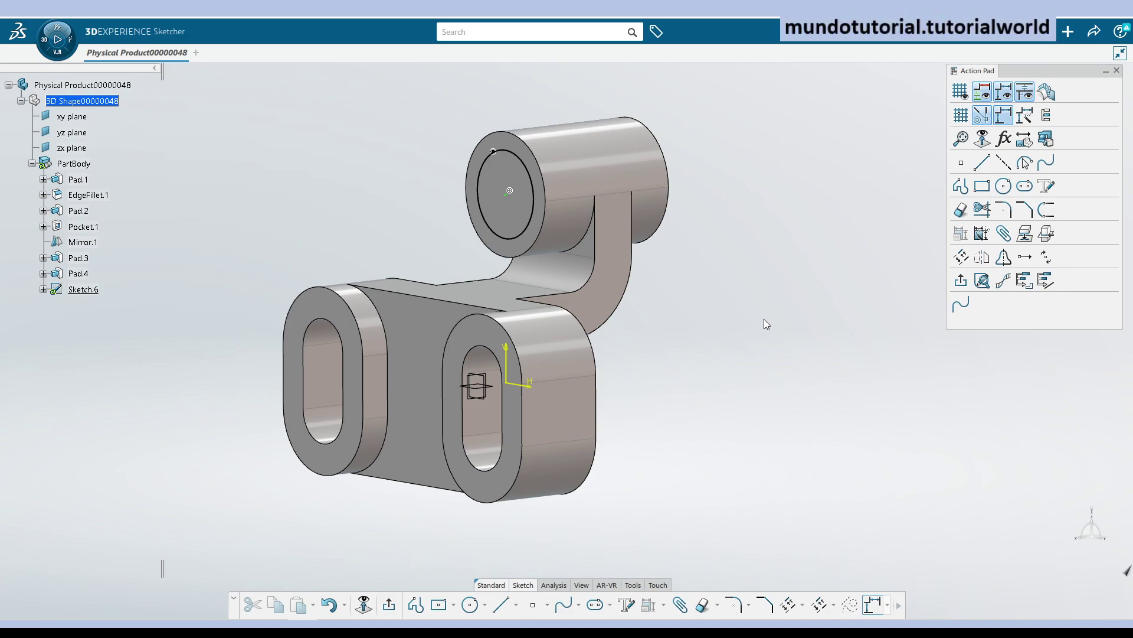
# - Pocket Sketch.6's circle up to last through the cylinder boss
pyautogui.click(390, 605)
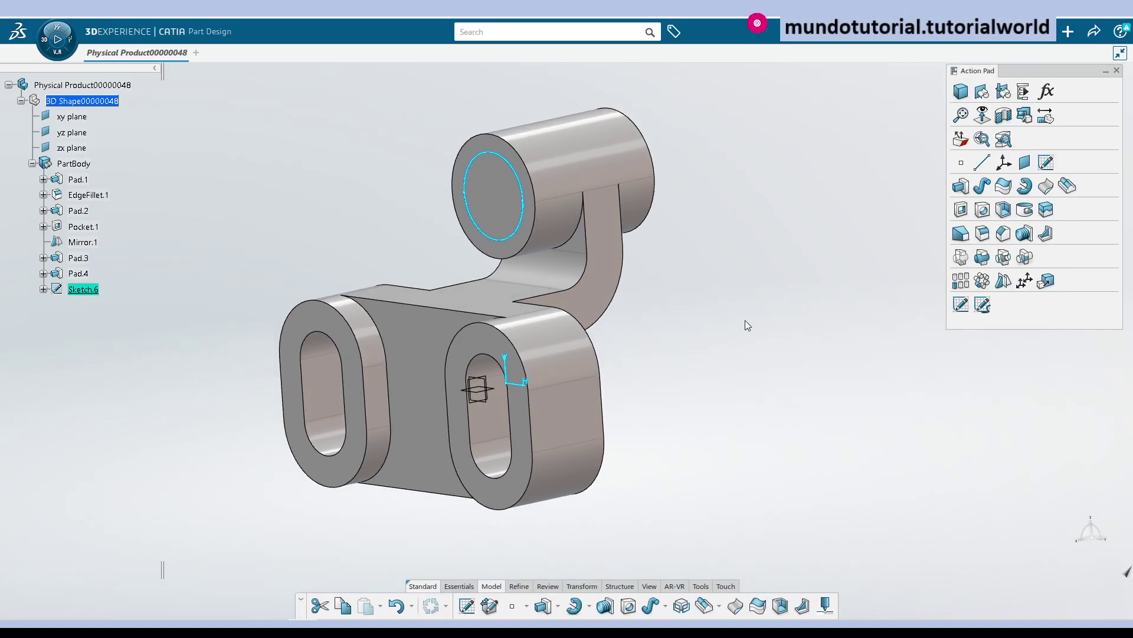
pyautogui.click(961, 210)
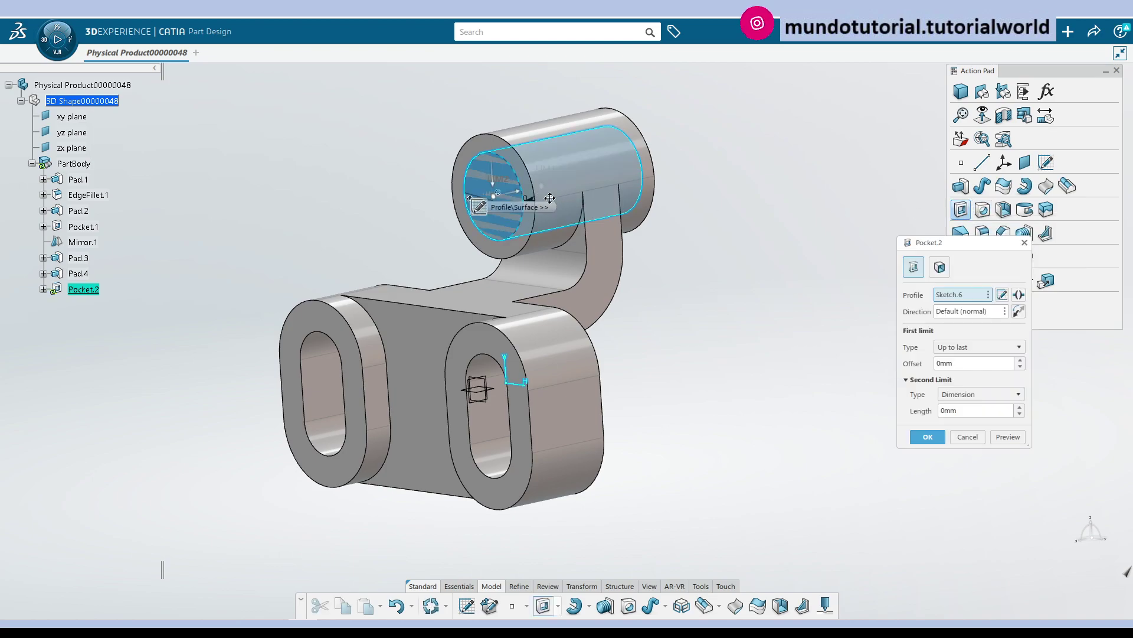
pyautogui.moveTo(757, 379); pyautogui.dragTo(672, 369, button='middle')
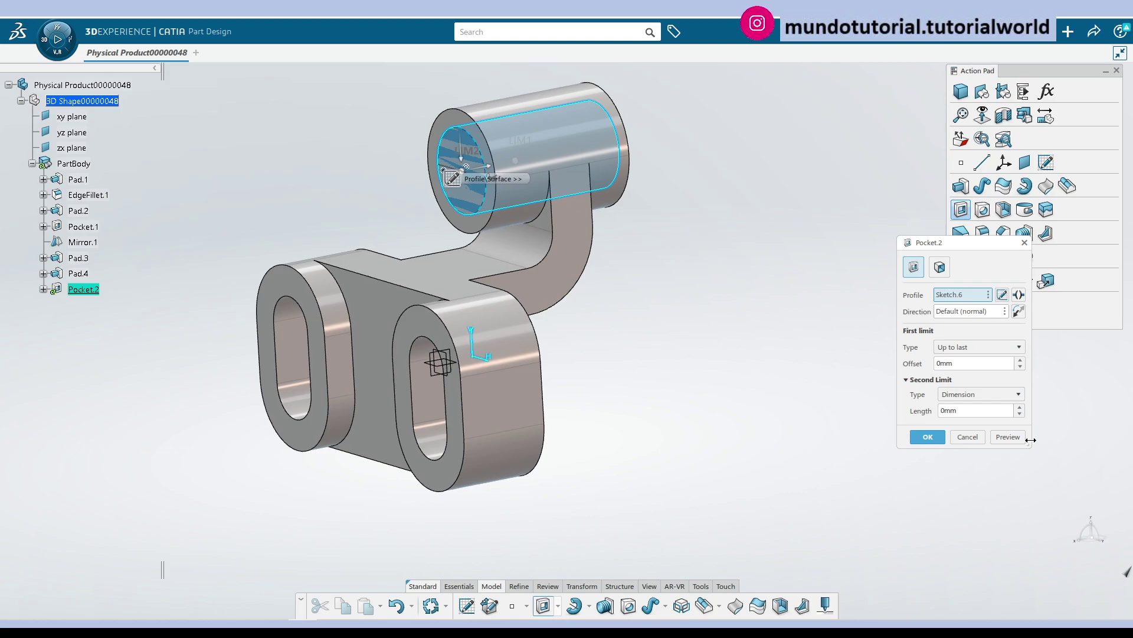
pyautogui.click(925, 435)
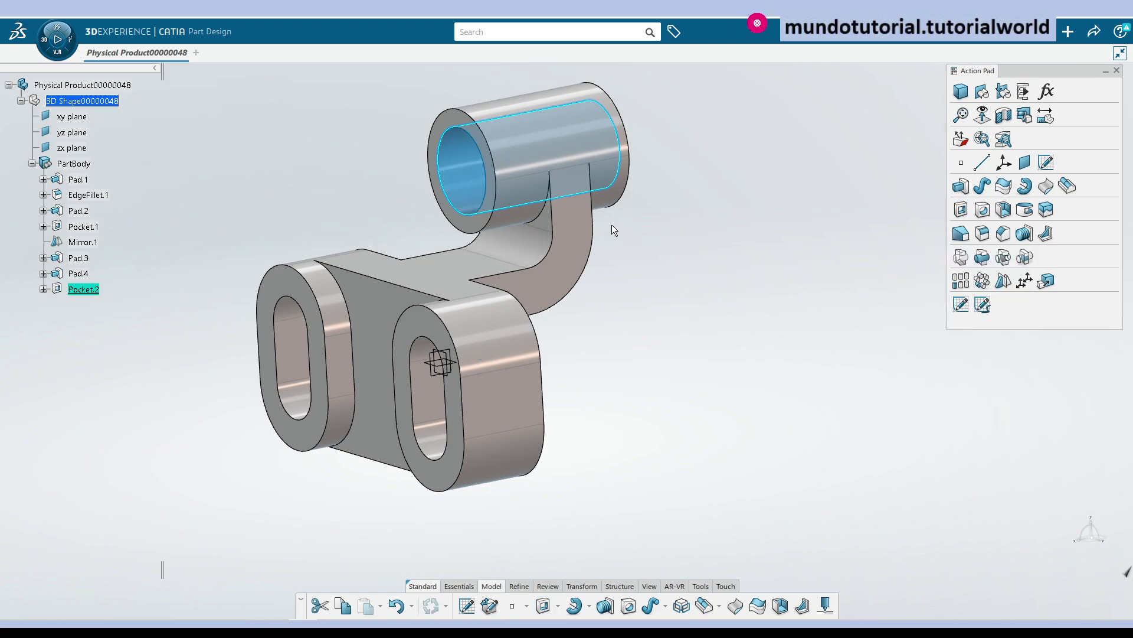
# - Open Sketch.6 under Pocket.2 and select the hole circle
pyautogui.click(43, 289)
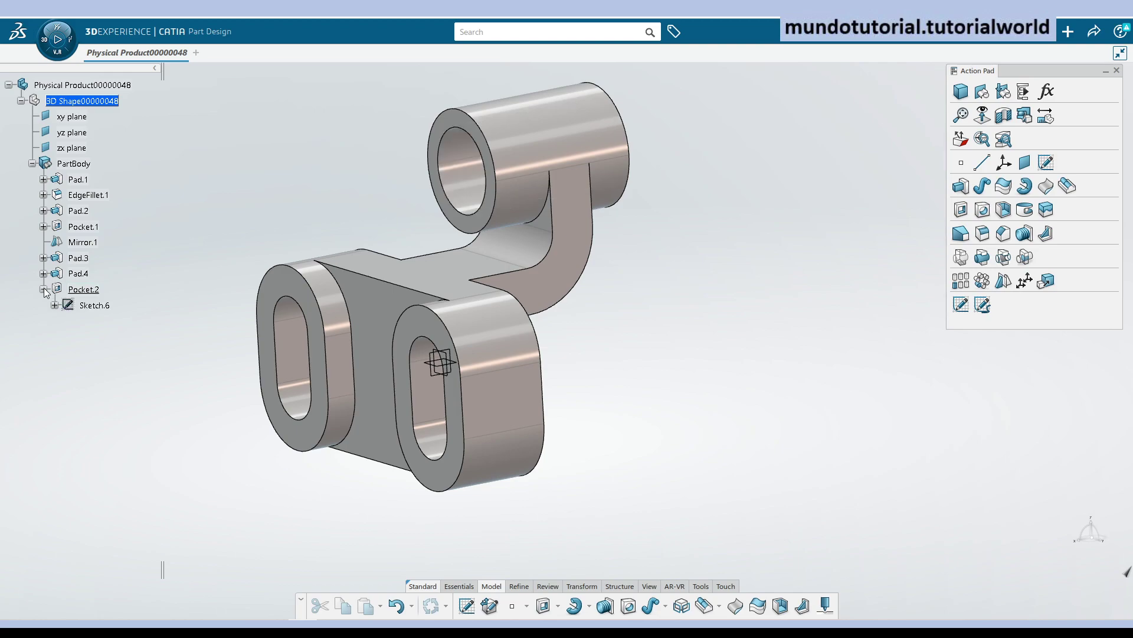
pyautogui.click(108, 309)
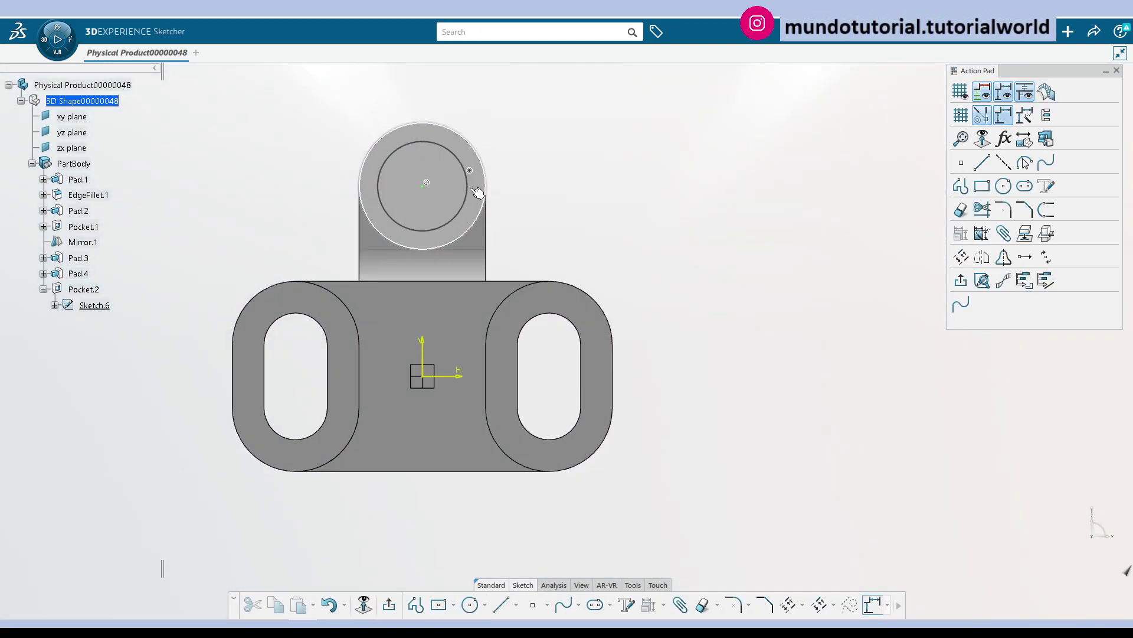
pyautogui.click(469, 182)
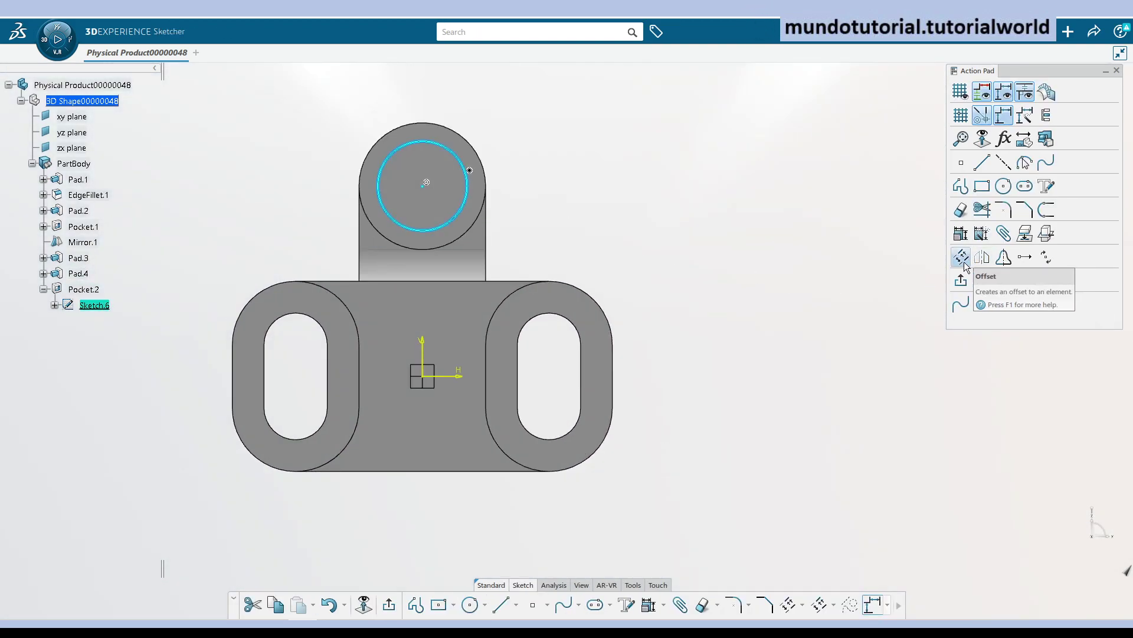
pyautogui.click(663, 605)
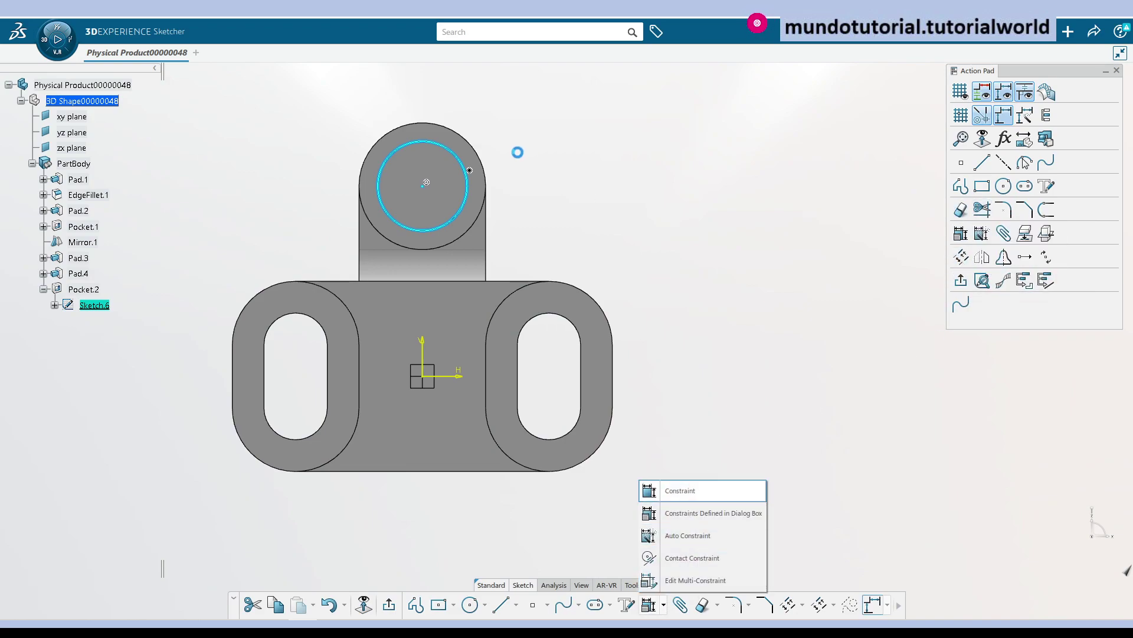
# - Constrain the hole circle's diameter to 20 mm
pyautogui.click(720, 497)
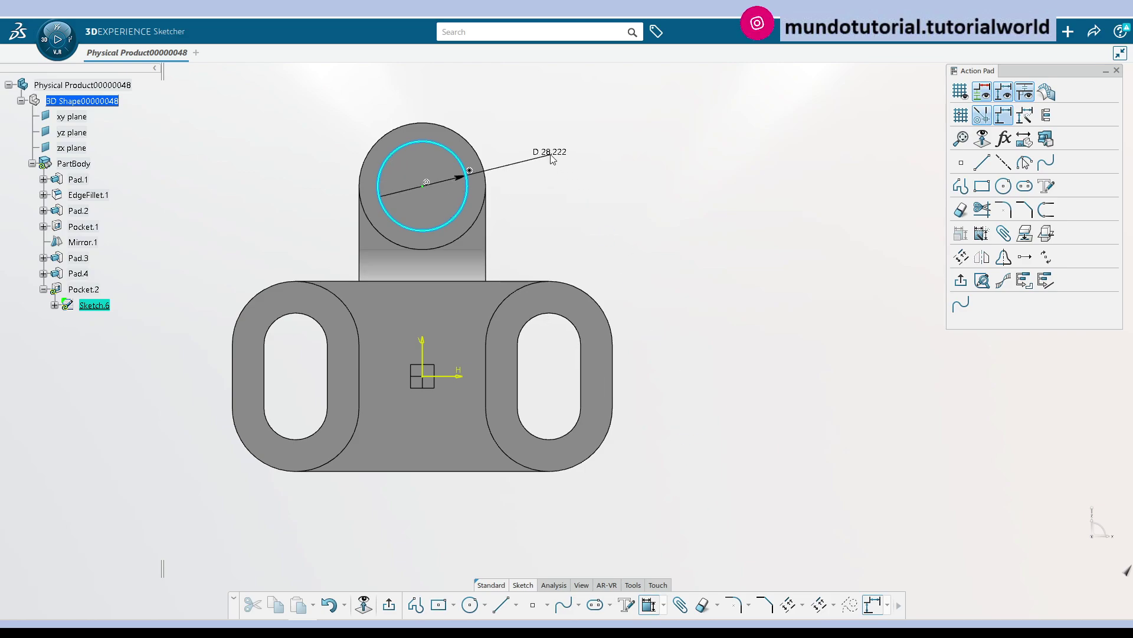
pyautogui.click(551, 157)
pyautogui.write('20')
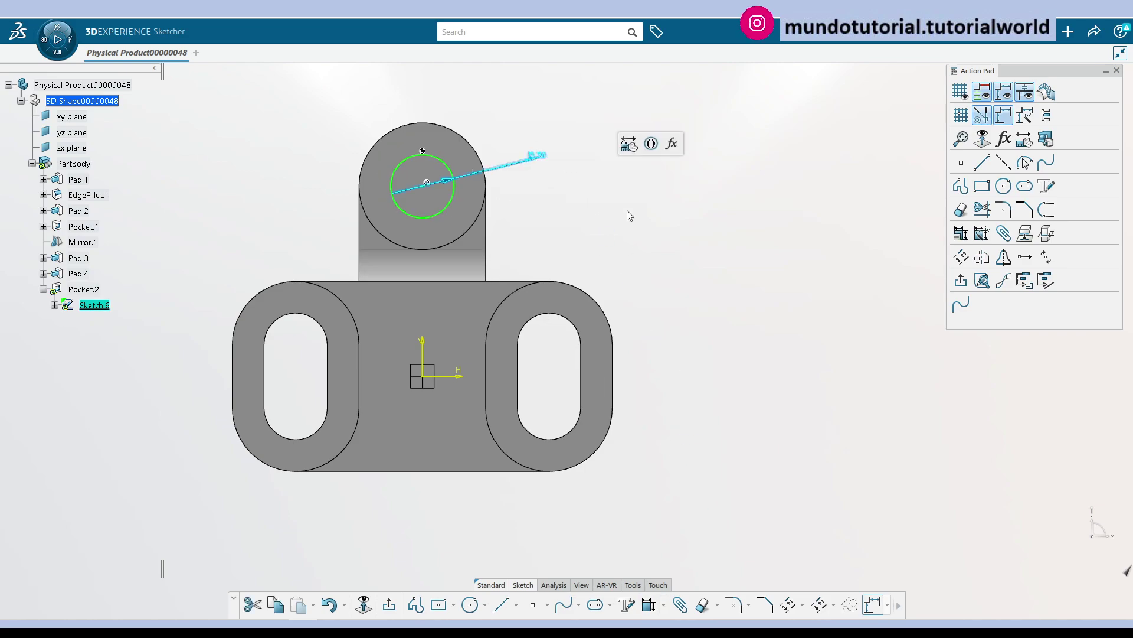
pyautogui.press('Return')
pyautogui.click(387, 606)
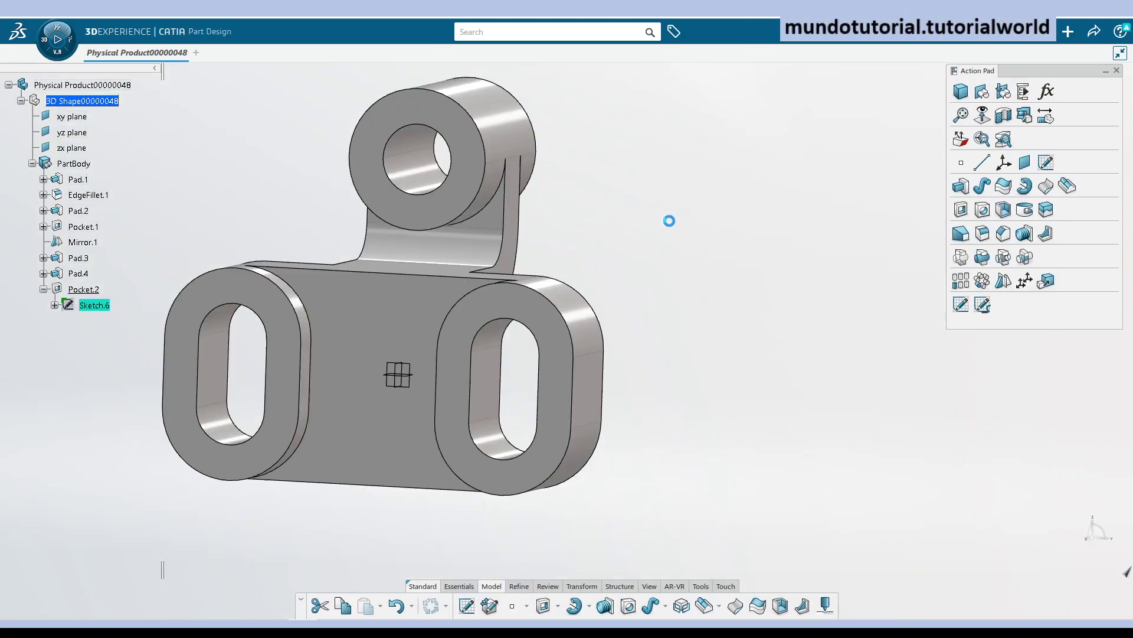
pyautogui.moveTo(748, 273); pyautogui.dragTo(653, 352, button='middle')
pyautogui.hotkey('alt', 'Tab')
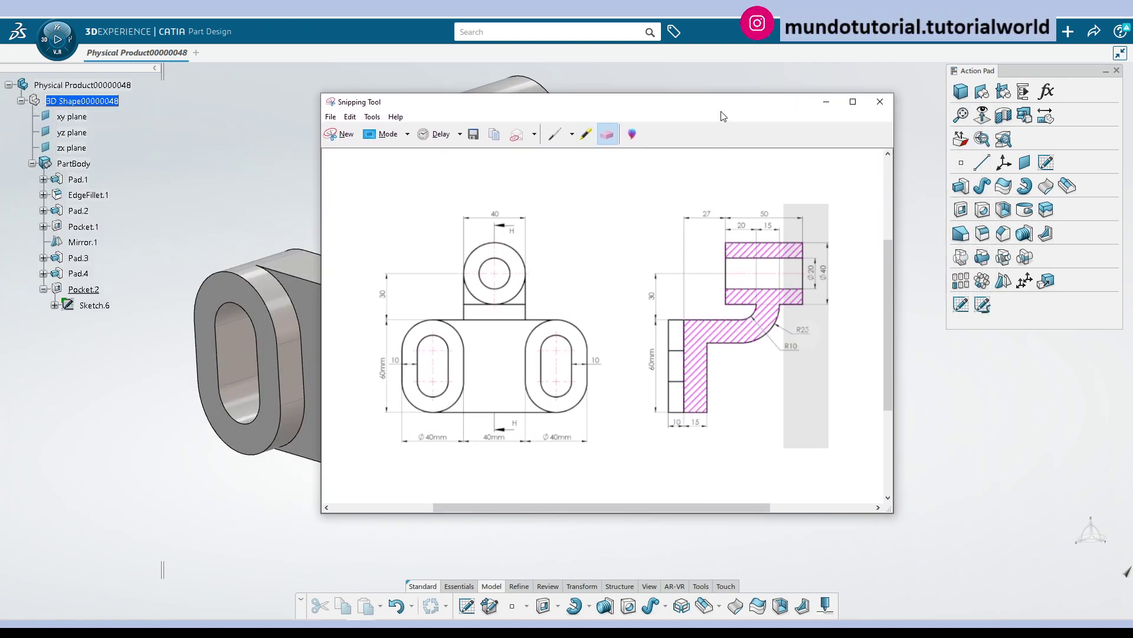
pyautogui.hotkey('alt', 'Tab')
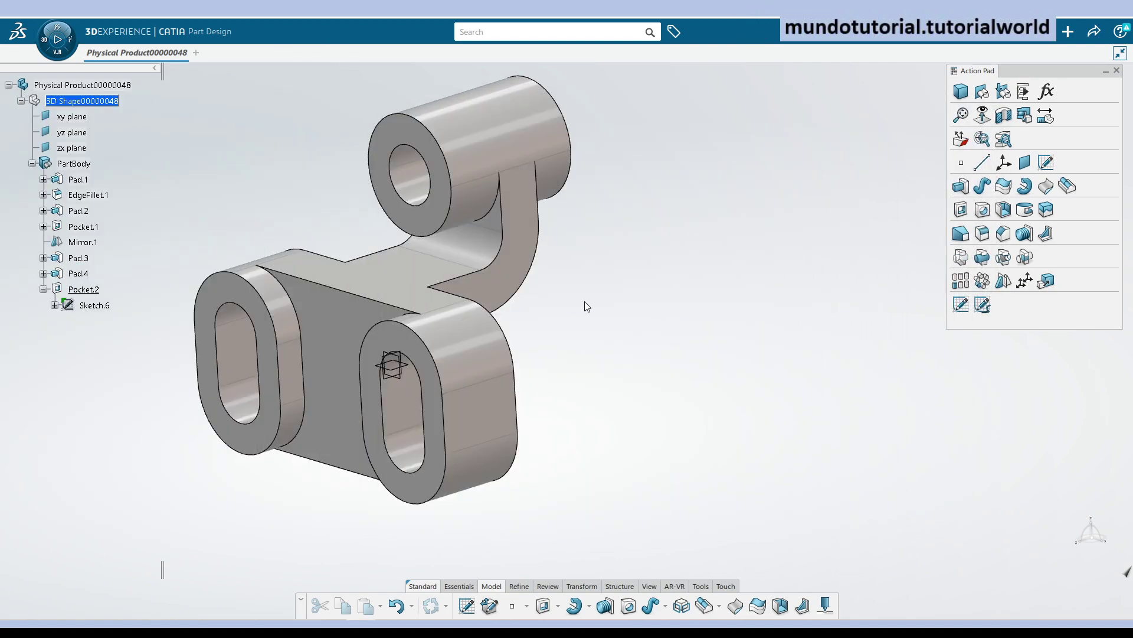
pyautogui.moveTo(526, 331)
pyautogui.mouseDown(button='middle')
pyautogui.moveTo(572, 309)
pyautogui.moveTo(578, 332)
pyautogui.moveTo(622, 304)
pyautogui.moveTo(584, 366)
pyautogui.moveTo(667, 363)
pyautogui.mouseUp(button='middle')
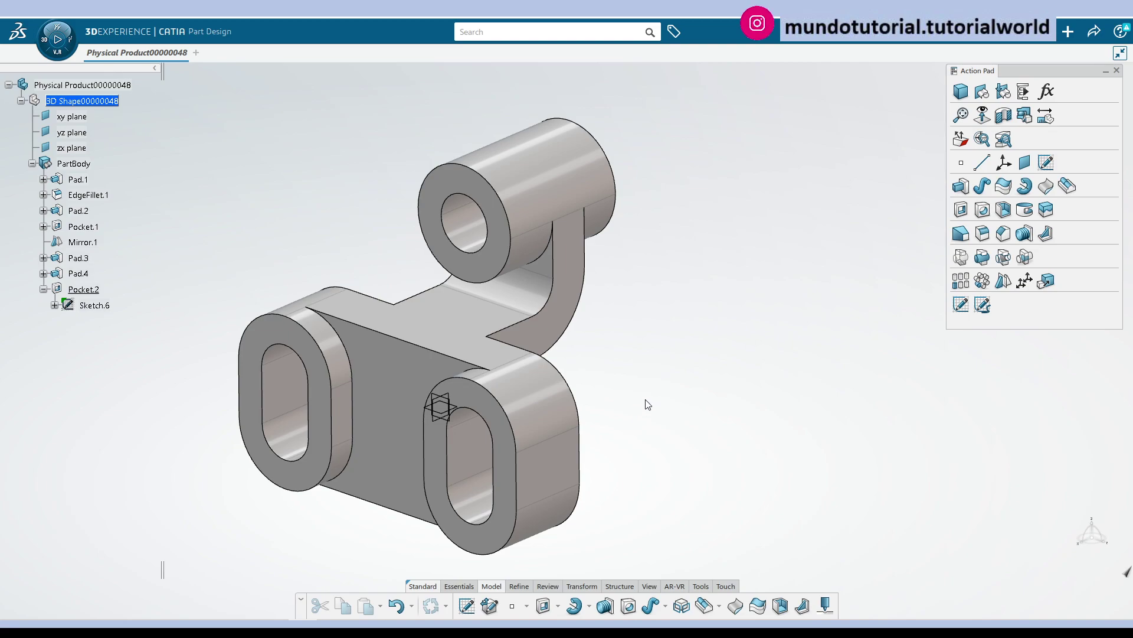
pyautogui.moveTo(648, 404); pyautogui.dragTo(693, 329, button='middle')
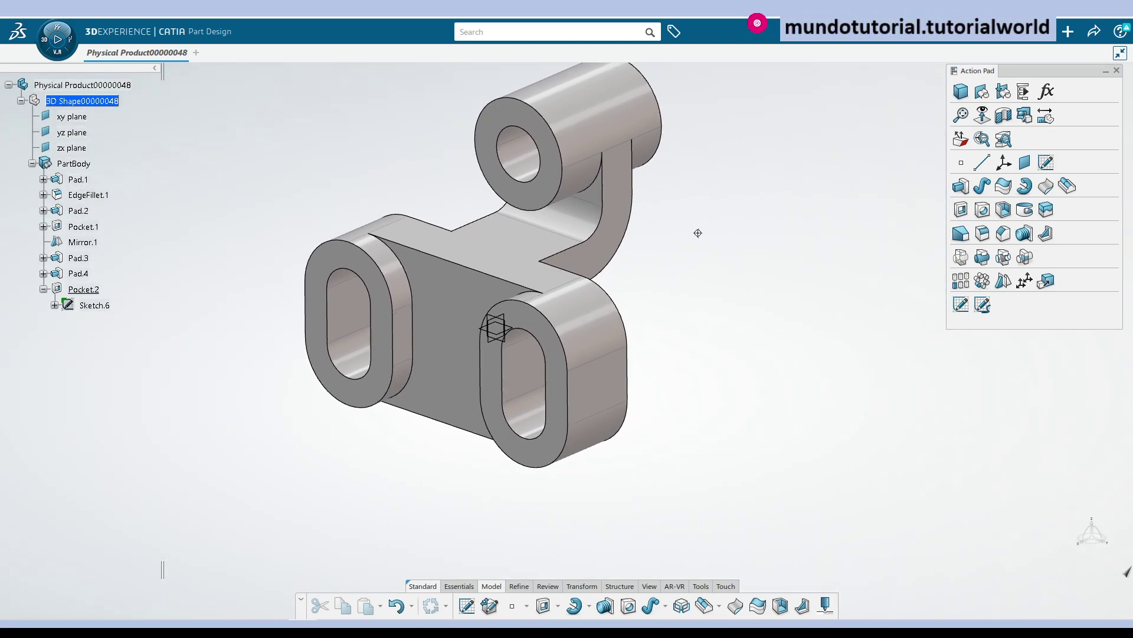
pyautogui.moveTo(695, 233); pyautogui.dragTo(687, 275, button='middle')
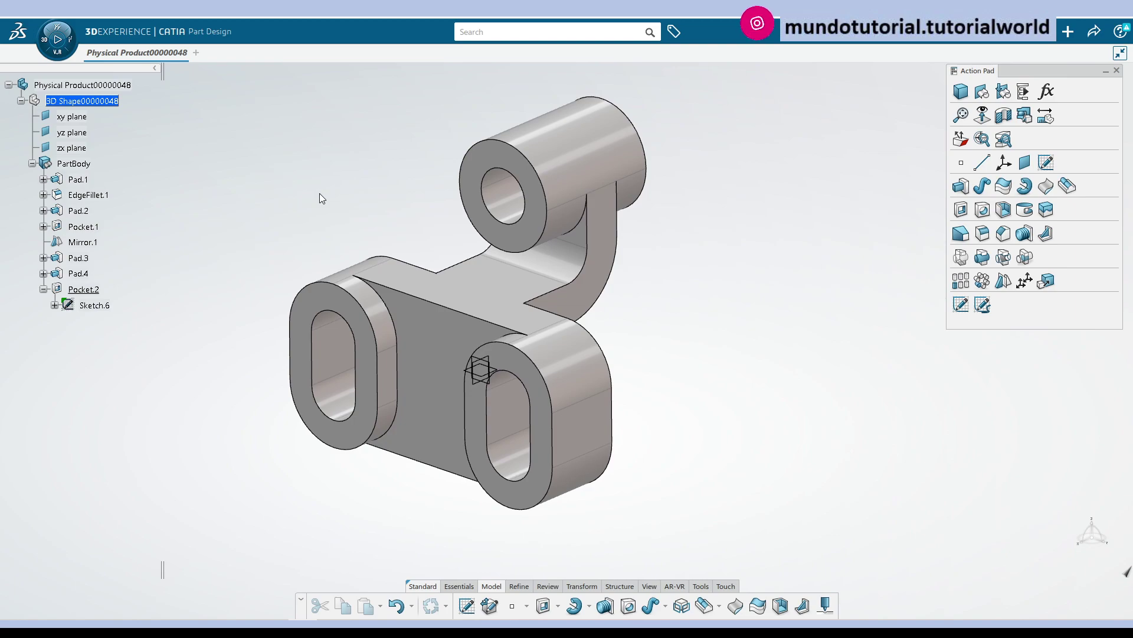